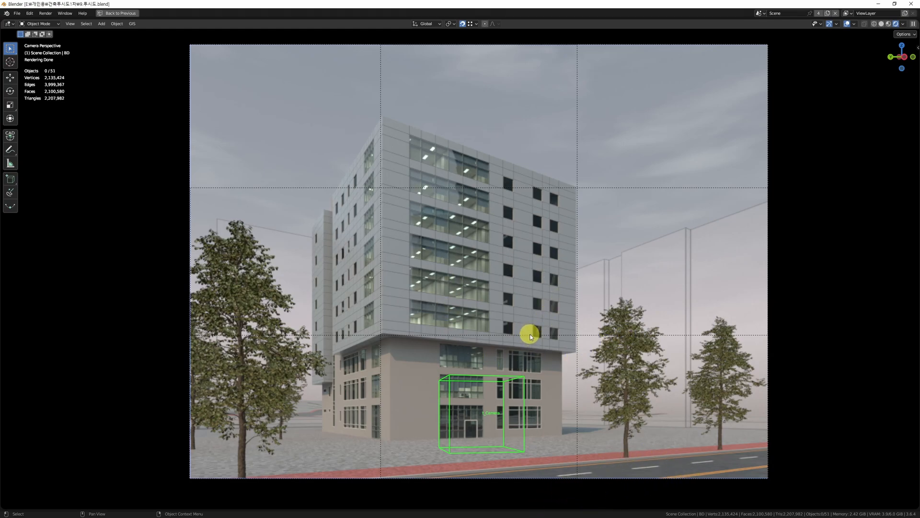
- Annotate guide strokes above and beside the building in the maximized camera view, and clear all the strokes
{"action": "key", "text": "space"}
{"action": "key", "text": "d"}
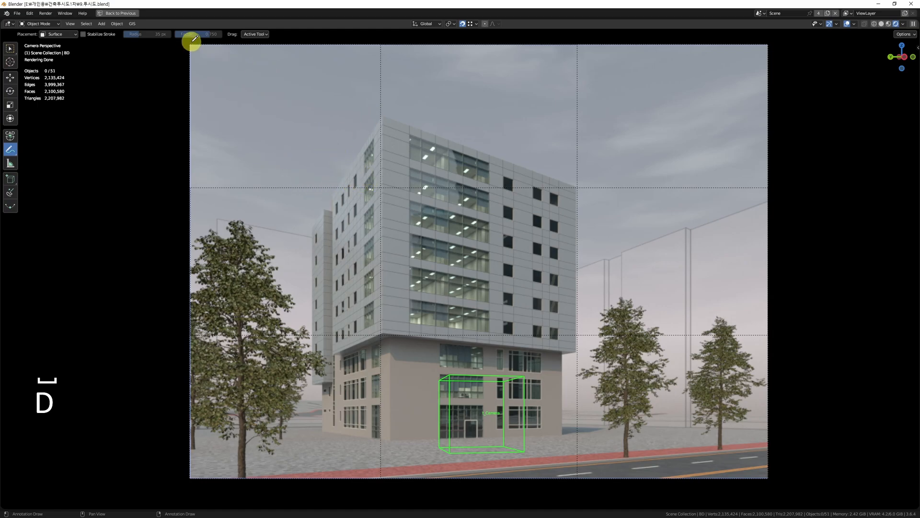
{"action": "left_click_drag", "start_coordinate": [381, 46], "coordinate": [372, 129]}
{"action": "left_click_drag", "start_coordinate": [581, 53], "coordinate": [564, 160]}
{"action": "left_click_drag", "start_coordinate": [223, 186], "coordinate": [329, 205]}
{"action": "left_click_drag", "start_coordinate": [294, 339], "coordinate": [411, 360]}
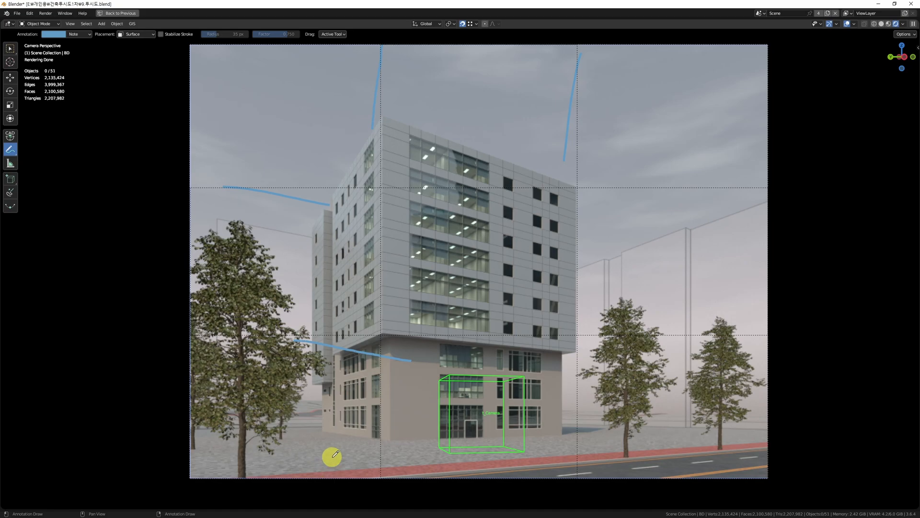
{"action": "key", "text": "shift+ctrl+alt+space"}
{"action": "key", "text": "shift+ctrl+alt+Delete"}
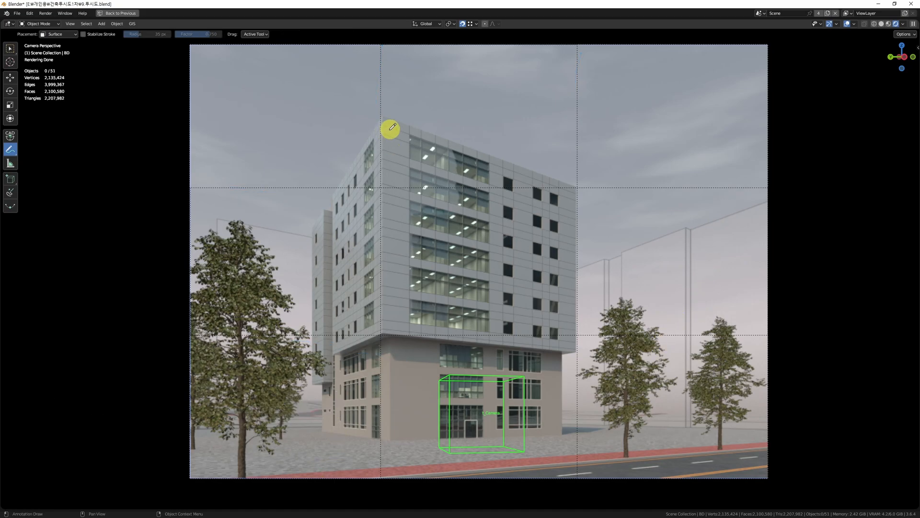
- Annotate outlines around the top-floor windows and a stroke on the neighbouring building, and clear them
{"action": "mouse_move", "coordinate": [412, 129]}
{"action": "left_mouse_down"}
{"action": "mouse_move", "coordinate": [487, 150]}
{"action": "mouse_move", "coordinate": [488, 185]}
{"action": "mouse_move", "coordinate": [389, 168]}
{"action": "mouse_move", "coordinate": [418, 169]}
{"action": "left_mouse_up"}
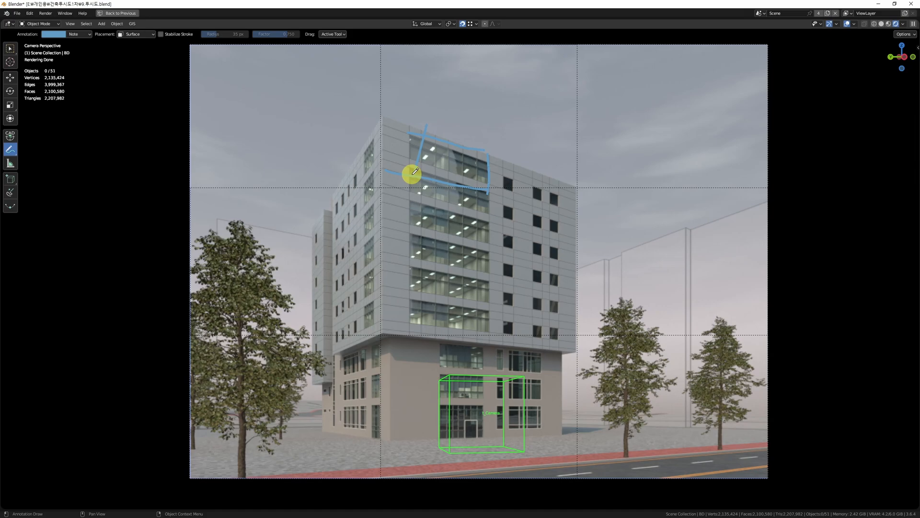
{"action": "mouse_move", "coordinate": [409, 129]}
{"action": "left_mouse_down"}
{"action": "mouse_move", "coordinate": [410, 153]}
{"action": "mouse_move", "coordinate": [445, 177]}
{"action": "mouse_move", "coordinate": [503, 186]}
{"action": "mouse_move", "coordinate": [499, 153]}
{"action": "mouse_move", "coordinate": [492, 195]}
{"action": "left_mouse_up"}
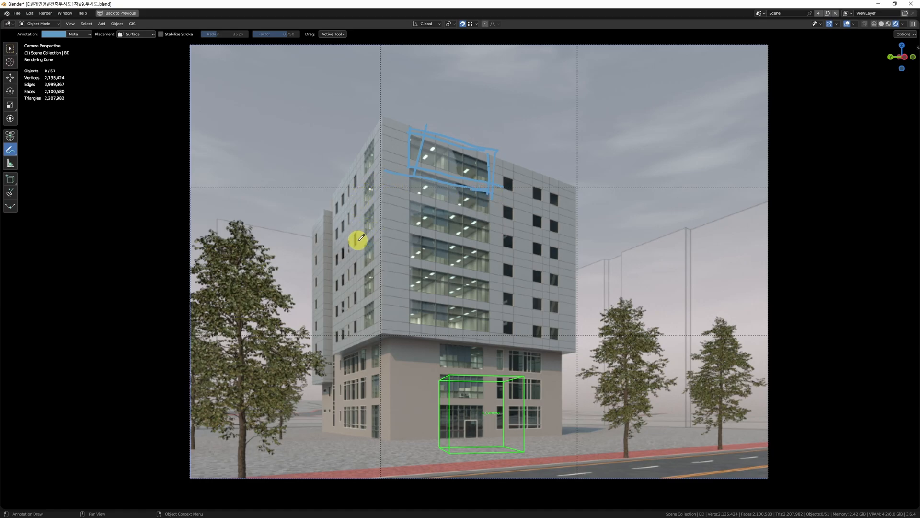
{"action": "mouse_move", "coordinate": [714, 247]}
{"action": "left_mouse_down"}
{"action": "mouse_move", "coordinate": [706, 283]}
{"action": "mouse_move", "coordinate": [689, 300]}
{"action": "mouse_move", "coordinate": [716, 238]}
{"action": "left_mouse_up"}
{"action": "left_click_drag", "start_coordinate": [647, 291], "coordinate": [719, 269]}
{"action": "key", "text": "ctrl+shift+alt+Delete"}
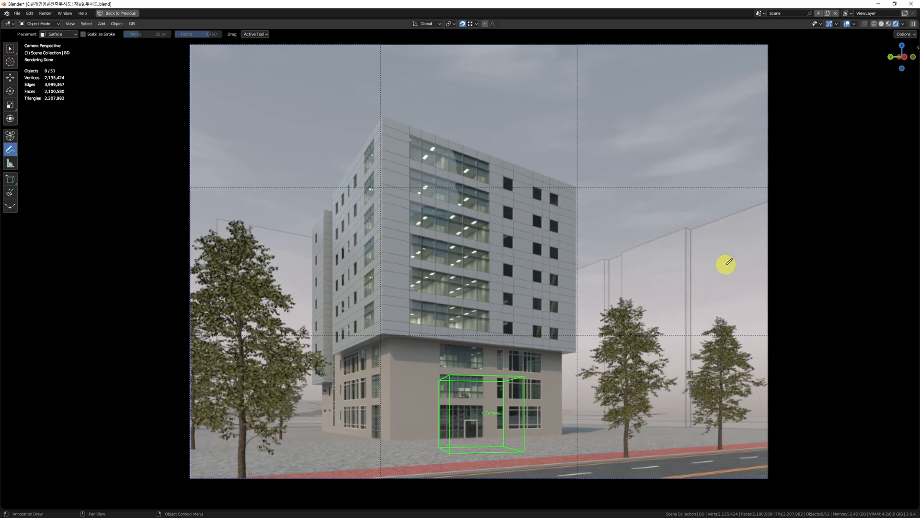
- Annotate a circle at the building's rear ground edge and a vertical double arrow on the neighbouring building, and undo both
{"action": "mouse_move", "coordinate": [316, 406]}
{"action": "left_mouse_down"}
{"action": "mouse_move", "coordinate": [307, 393]}
{"action": "mouse_move", "coordinate": [306, 413]}
{"action": "left_mouse_up"}
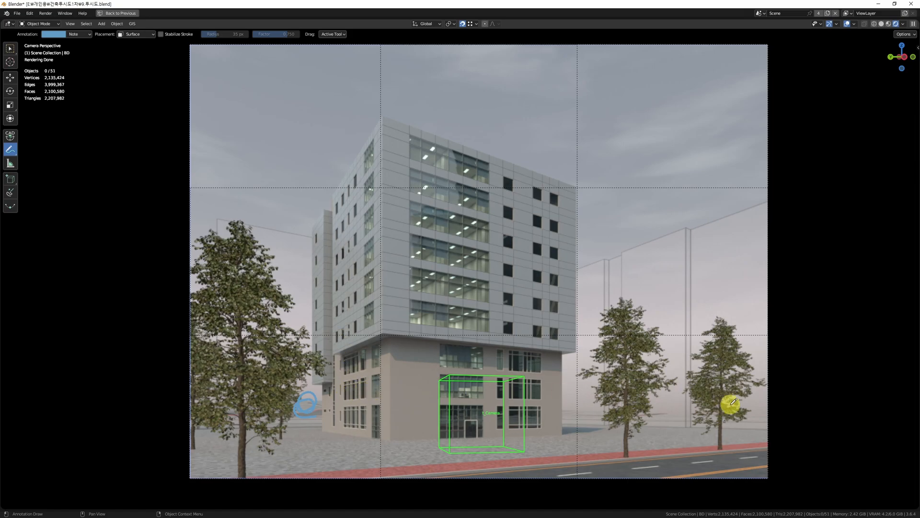
{"action": "mouse_move", "coordinate": [670, 396]}
{"action": "left_mouse_down"}
{"action": "mouse_move", "coordinate": [672, 415]}
{"action": "mouse_move", "coordinate": [678, 278]}
{"action": "mouse_move", "coordinate": [698, 302]}
{"action": "left_mouse_up"}
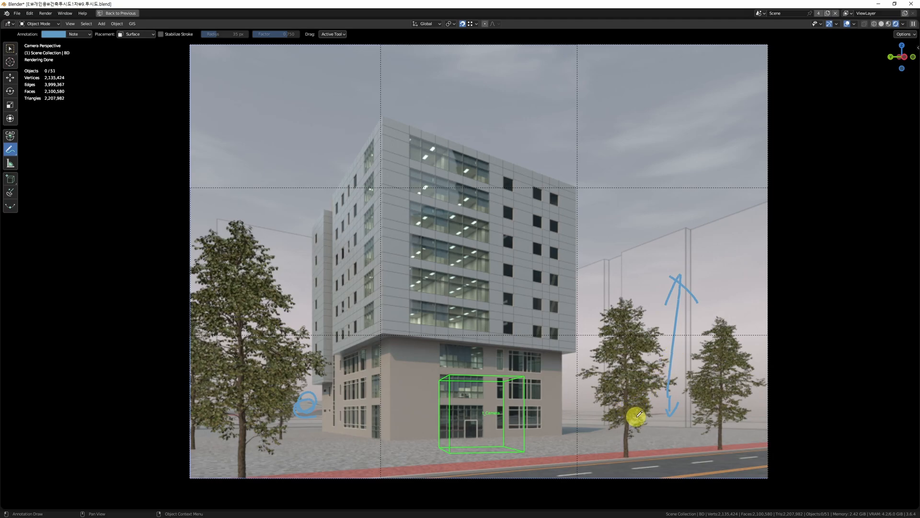
{"action": "key", "text": "ctrl+z"}
{"action": "key", "text": "ctrl+z"}
{"action": "key", "text": "ctrl+z"}
{"action": "key", "text": "ctrl+z"}
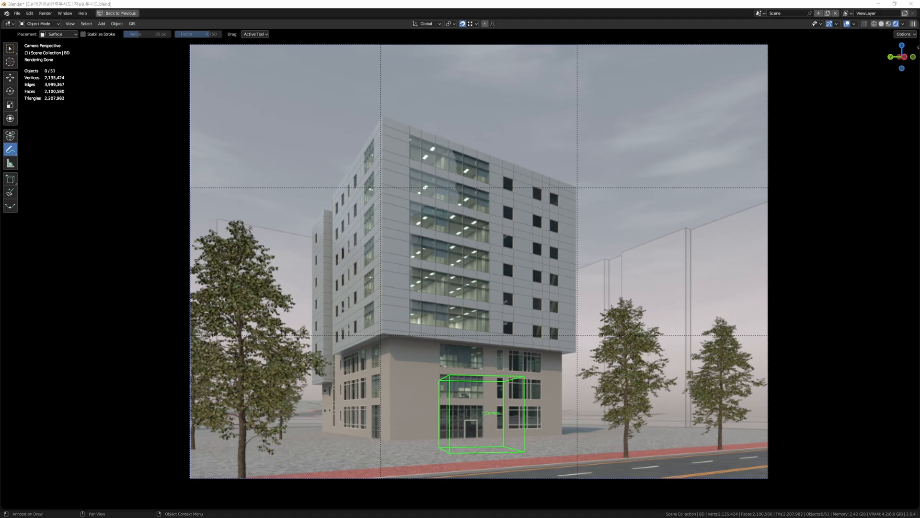
- Take the camera view out of rendered shading and circle the building site with an annotation in the maximized top view
{"action": "key", "text": "alt+w"}
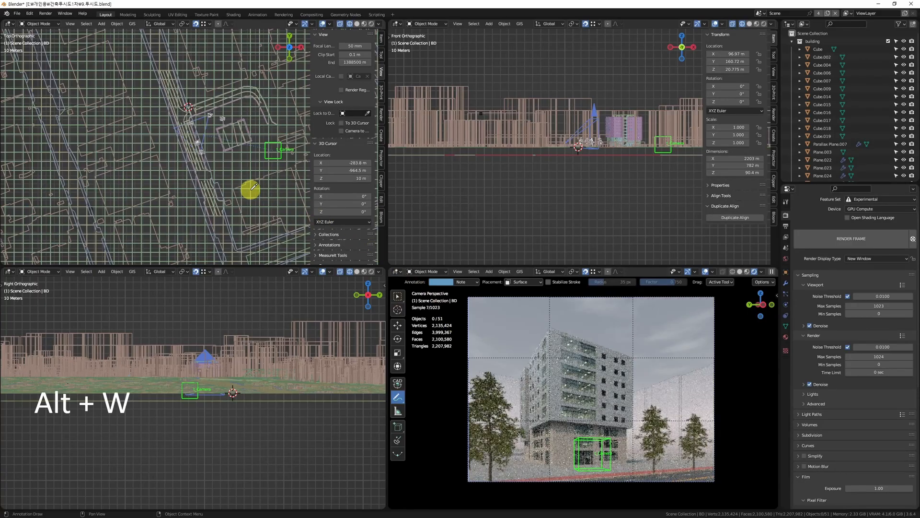
{"action": "key", "text": "z"}
{"action": "key", "text": "alt+w"}
{"action": "middle_click_drag", "start_coordinate": [325, 235], "coordinate": [274, 268]}
{"action": "key", "text": "Escape"}
{"action": "scroll", "coordinate": [358, 312], "scroll_direction": "up", "scroll_amount": 7}
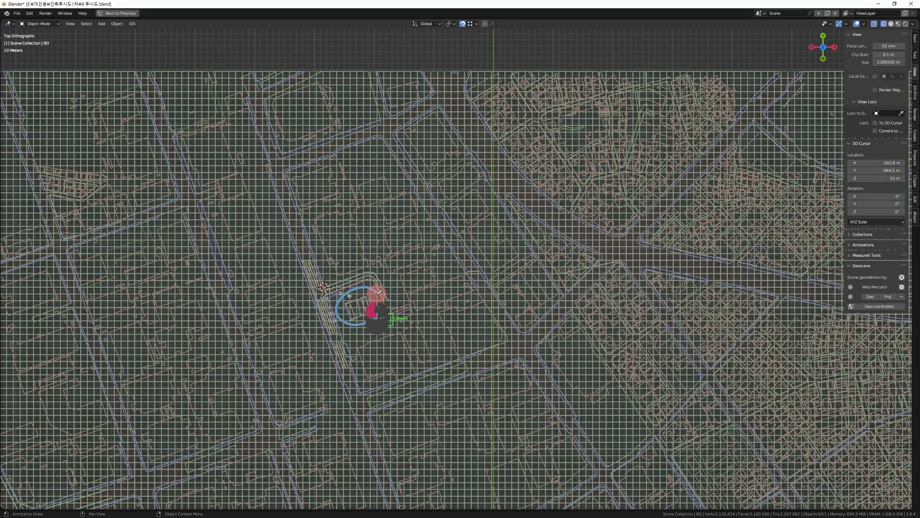
- Outline the city area around the building site with annotation strokes in the top view
{"action": "scroll", "coordinate": [359, 310], "scroll_direction": "down", "scroll_amount": 7}
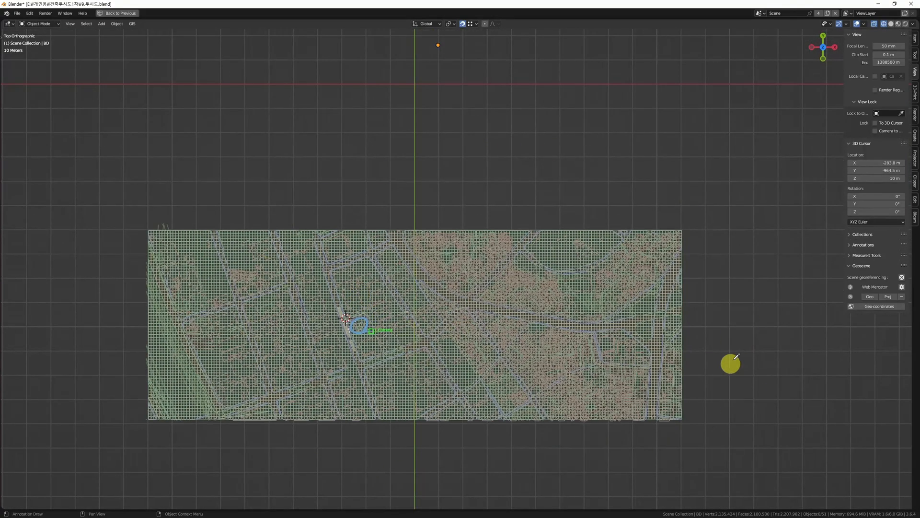
{"action": "mouse_move", "coordinate": [248, 201]}
{"action": "left_mouse_down"}
{"action": "mouse_move", "coordinate": [250, 470]}
{"action": "mouse_move", "coordinate": [413, 447]}
{"action": "mouse_move", "coordinate": [544, 446]}
{"action": "left_mouse_up"}
{"action": "left_click_drag", "start_coordinate": [556, 442], "coordinate": [576, 197]}
{"action": "left_click_drag", "start_coordinate": [567, 201], "coordinate": [249, 200]}
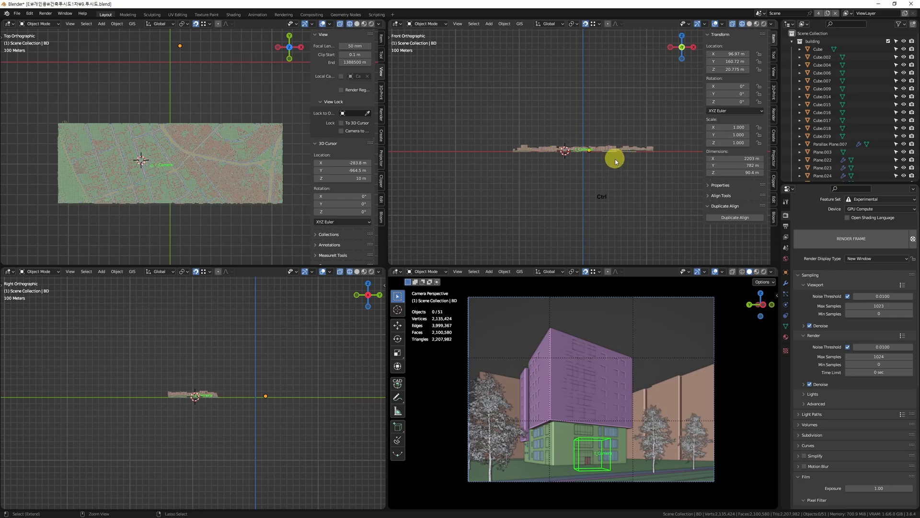
- Examine the surrounding city blocks in the front view and the building site with its roads and trees in the top view
{"action": "middle_click_drag", "start_coordinate": [584, 166], "coordinate": [605, 177], "text": "ctrl"}
{"action": "middle_click_drag", "start_coordinate": [511, 163], "coordinate": [635, 175]}
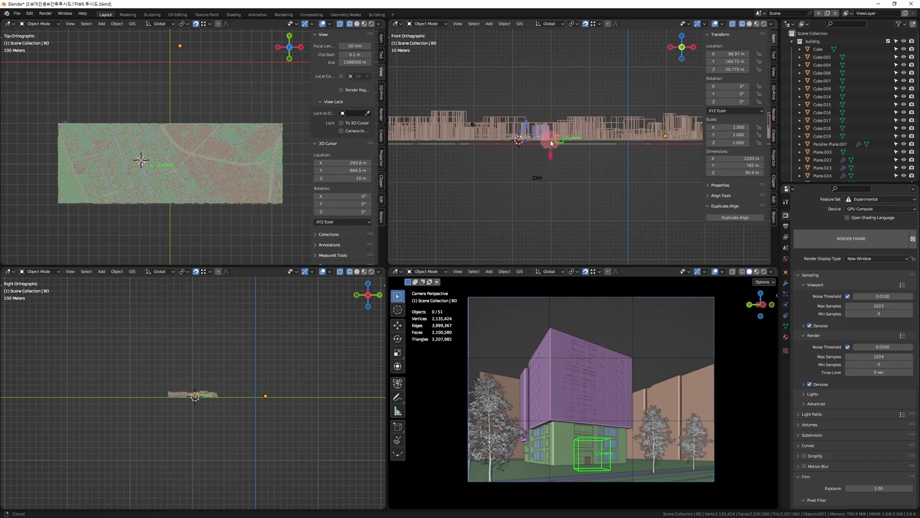
{"action": "middle_click_drag", "start_coordinate": [551, 137], "coordinate": [542, 149], "text": "ctrl"}
{"action": "middle_click_drag", "start_coordinate": [577, 182], "coordinate": [562, 207], "text": "ctrl"}
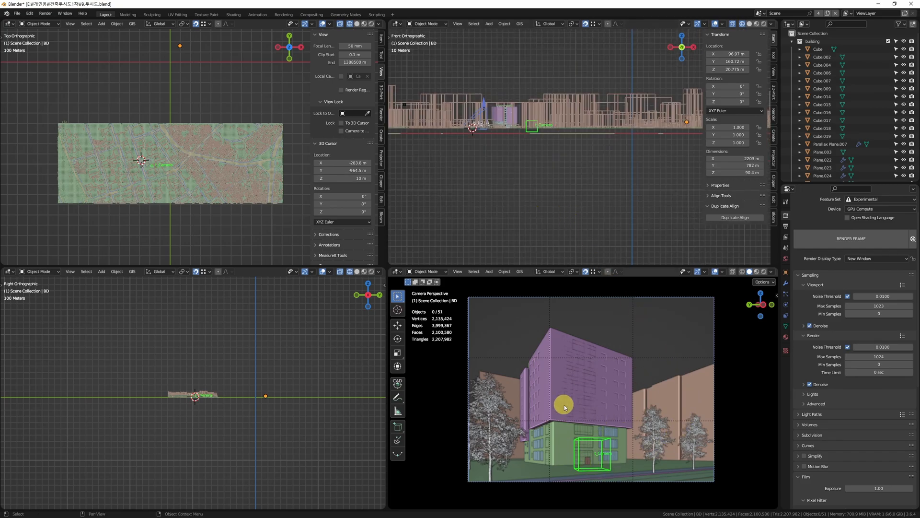
{"action": "key", "text": "alt+w"}
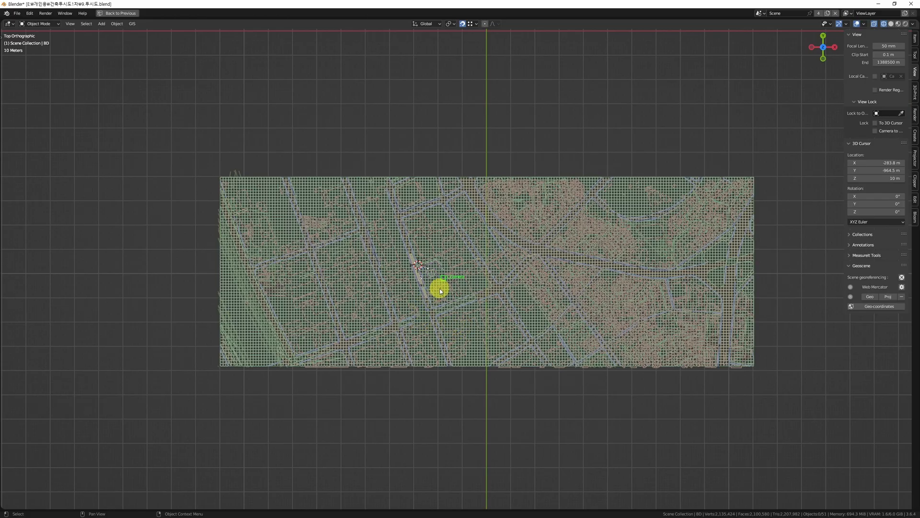
{"action": "middle_click_drag", "start_coordinate": [433, 270], "coordinate": [415, 326], "text": "ctrl"}
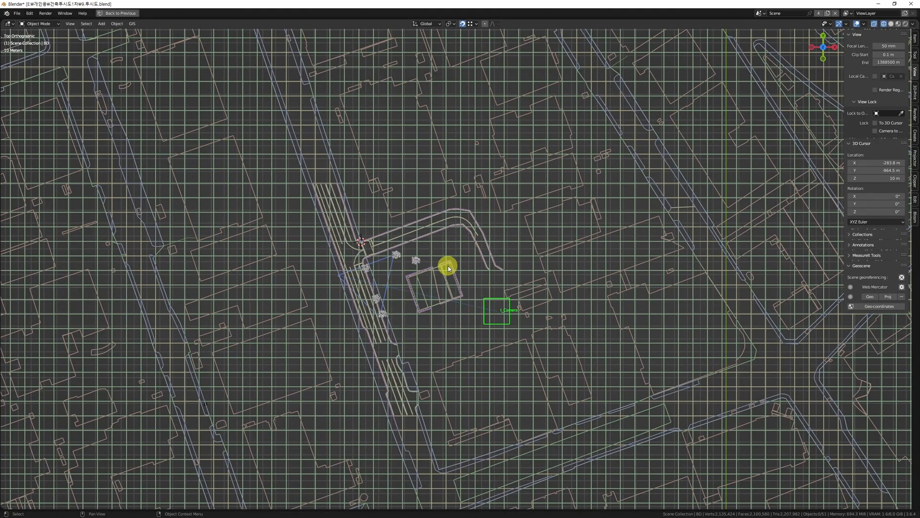
{"action": "middle_click_drag", "start_coordinate": [383, 318], "coordinate": [400, 349], "text": "ctrl"}
{"action": "middle_click_drag", "start_coordinate": [424, 276], "coordinate": [326, 275], "text": "ctrl"}
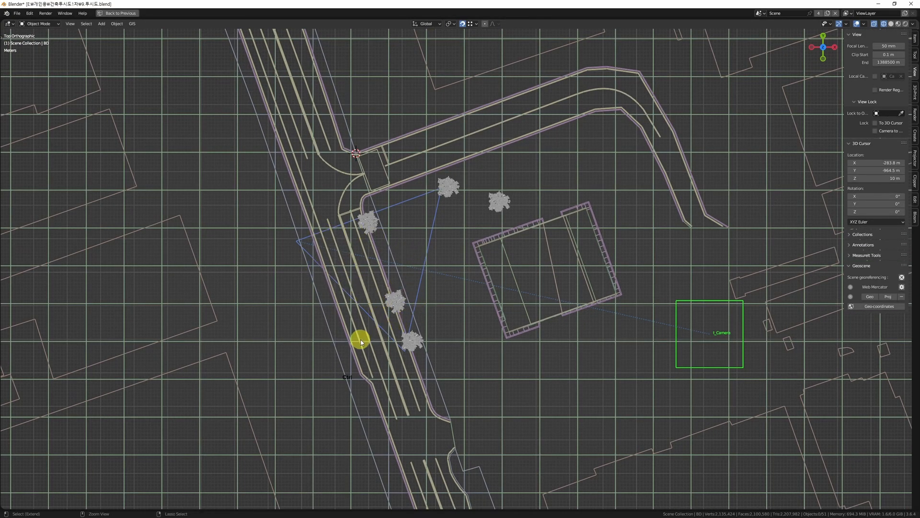
{"action": "middle_click_drag", "start_coordinate": [361, 339], "coordinate": [387, 380], "text": "ctrl"}
- Select the road, line-marking and sidewalk objects beside the site and isolate them in local view with rendered shading
{"action": "left_click", "coordinate": [415, 325]}
{"action": "left_click_drag", "start_coordinate": [530, 257], "coordinate": [480, 277]}
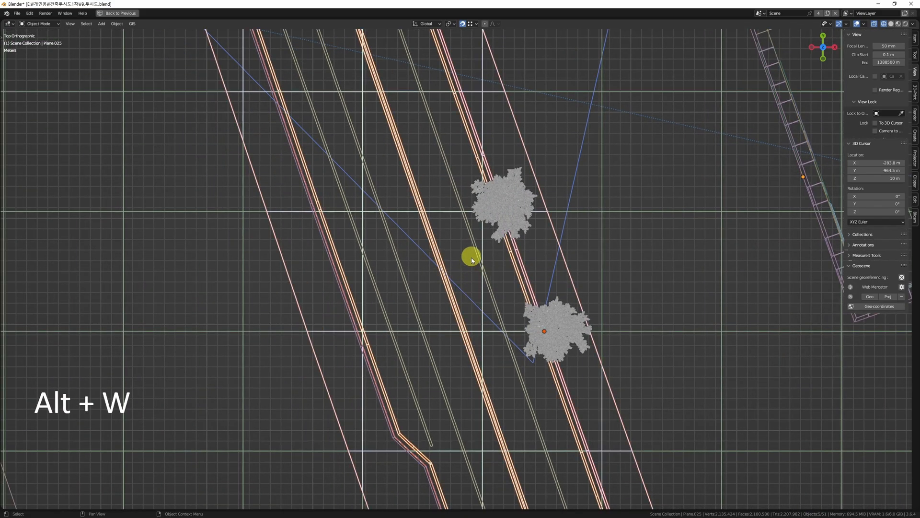
{"action": "middle_click_drag", "start_coordinate": [511, 149], "coordinate": [487, 213]}
{"action": "left_click", "coordinate": [496, 182], "text": "ctrl"}
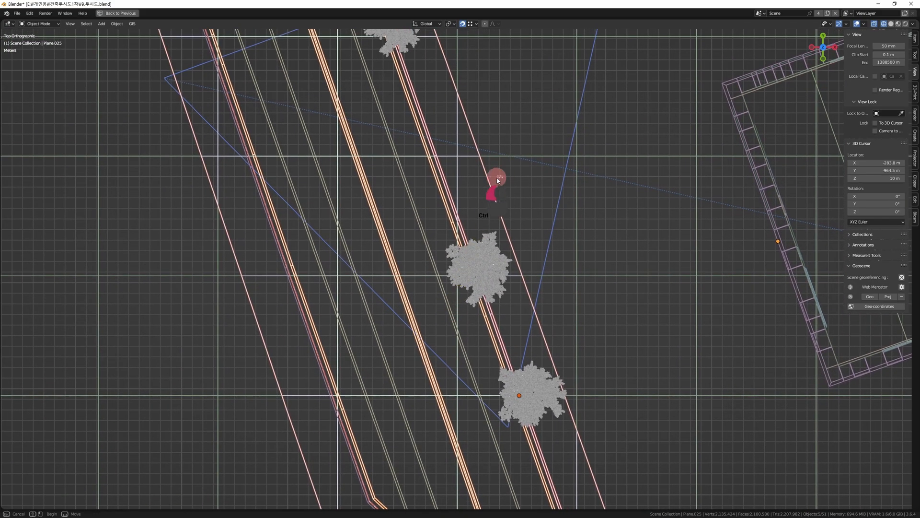
{"action": "key", "text": "alt+q"}
{"action": "key", "text": "ctrl+alt+space"}
{"action": "key", "text": "z"}
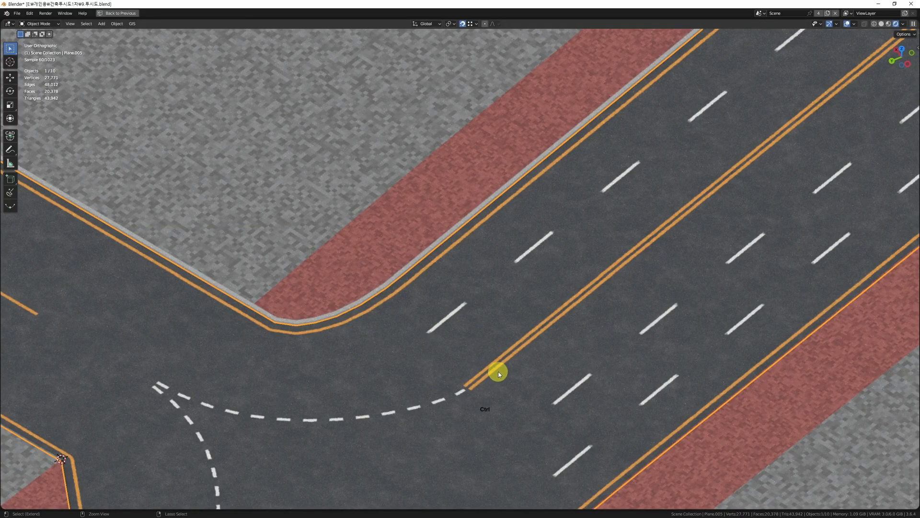
- Inspect the yellow lines, the white dashed lane lines and the curved dashed intersection line by selecting each one
{"action": "scroll", "coordinate": [498, 374], "scroll_direction": "up", "scroll_amount": 5}
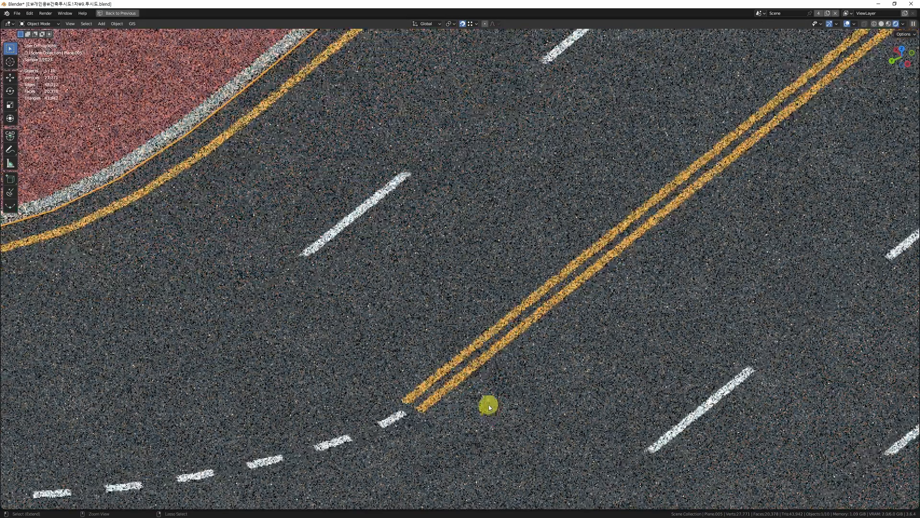
{"action": "left_click", "coordinate": [476, 383], "text": "ctrl"}
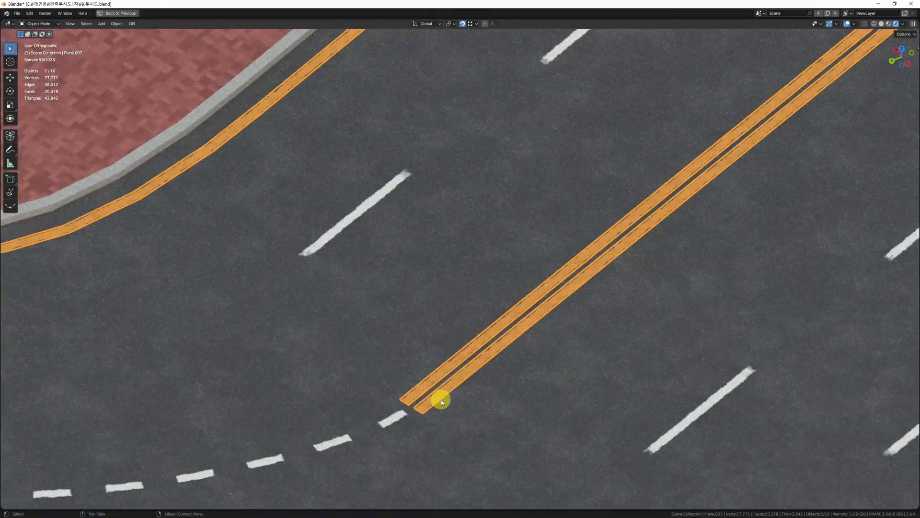
{"action": "left_click", "coordinate": [368, 203]}
{"action": "scroll", "coordinate": [461, 352], "scroll_direction": "down", "scroll_amount": 5}
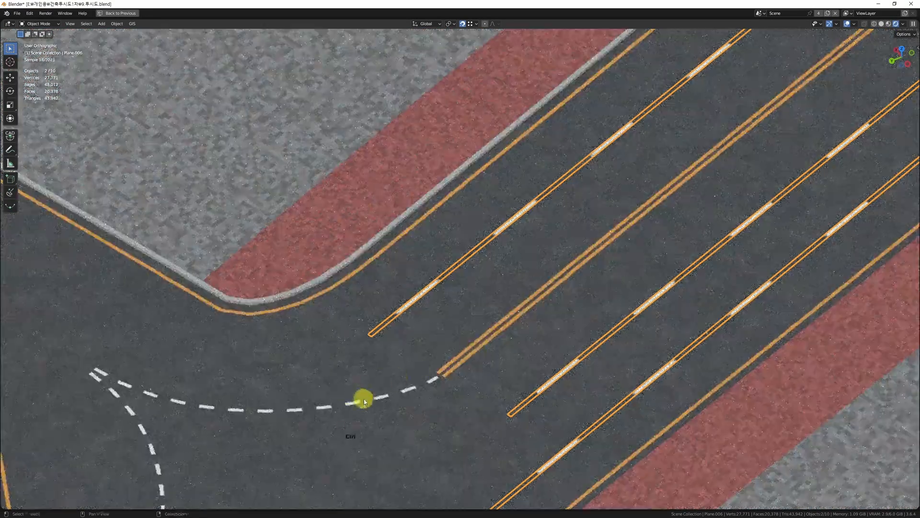
{"action": "scroll", "coordinate": [361, 396], "scroll_direction": "up", "scroll_amount": 4}
{"action": "left_click", "coordinate": [407, 385]}
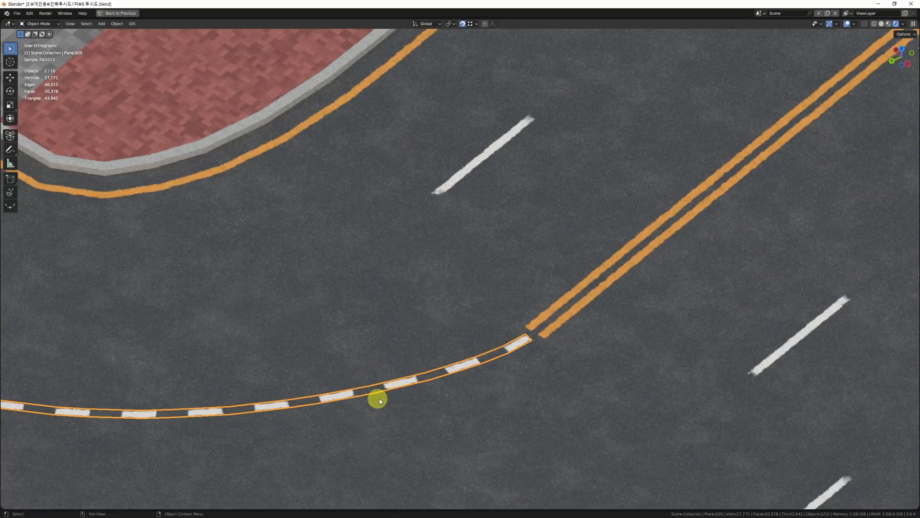
{"action": "scroll", "coordinate": [389, 396], "scroll_direction": "down", "scroll_amount": 5}
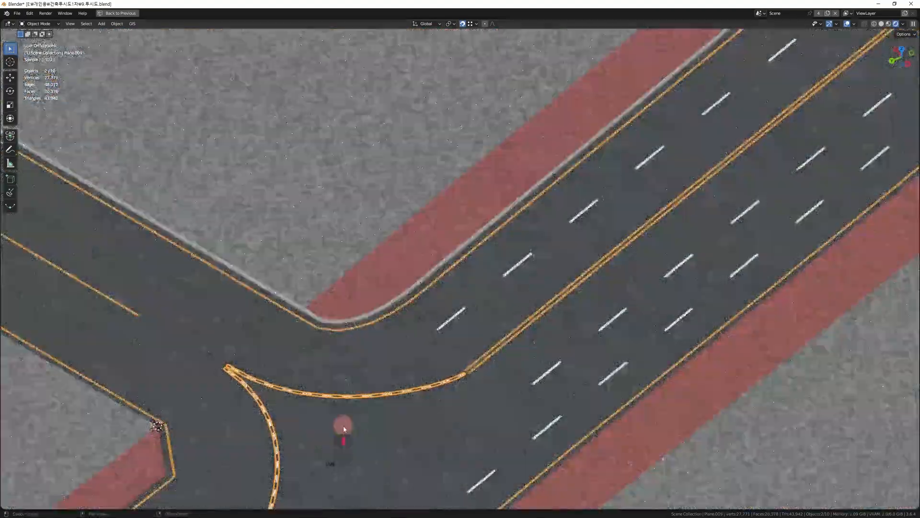
- Select the road surface and add the yellow line markings to the selection as the active object
{"action": "scroll", "coordinate": [355, 398], "scroll_direction": "down", "scroll_amount": 6}
{"action": "scroll", "coordinate": [542, 280], "scroll_direction": "up", "scroll_amount": 2}
{"action": "left_click", "coordinate": [538, 287]}
{"action": "left_click", "coordinate": [543, 283], "text": "shift"}
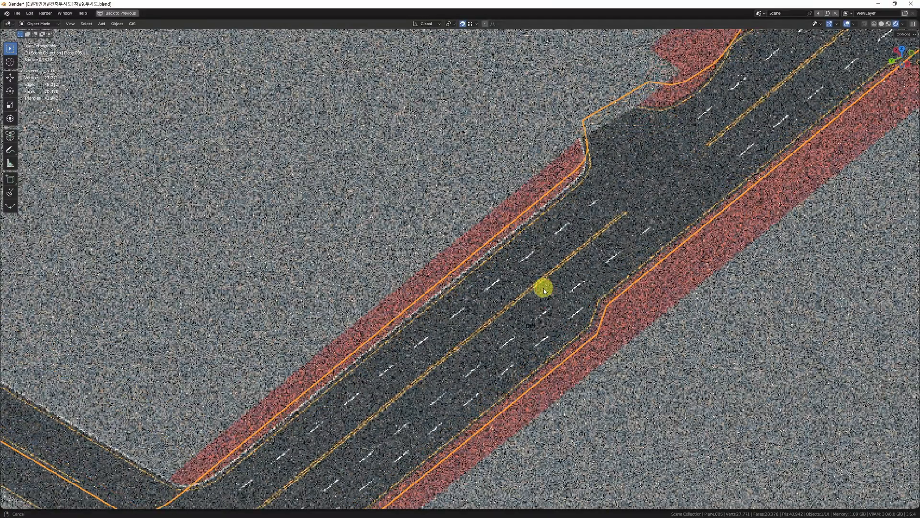
{"action": "scroll", "coordinate": [542, 283], "scroll_direction": "up", "scroll_amount": 2}
{"action": "middle_click_drag", "start_coordinate": [295, 451], "coordinate": [494, 312], "text": "shift"}
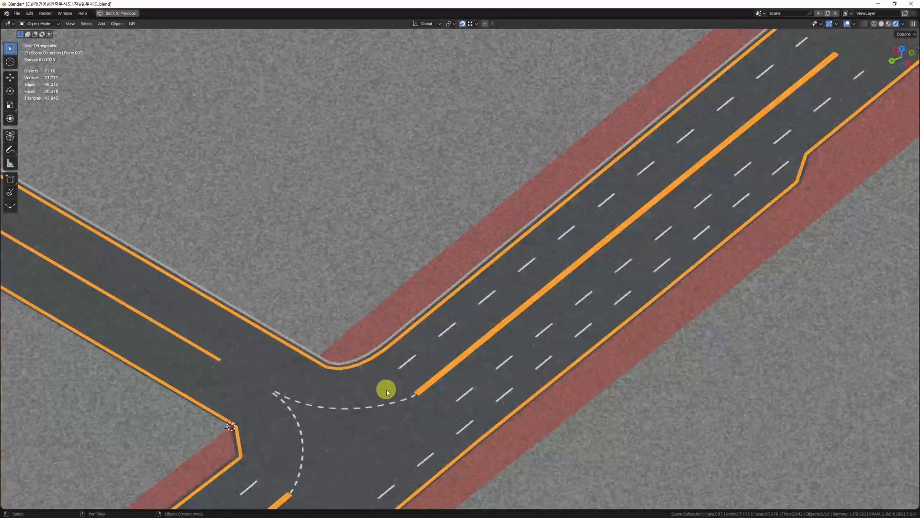
- Restore the four-view layout and display the yellow line markings' geometry node tree in place of the right view
{"action": "key", "text": "alt+w"}
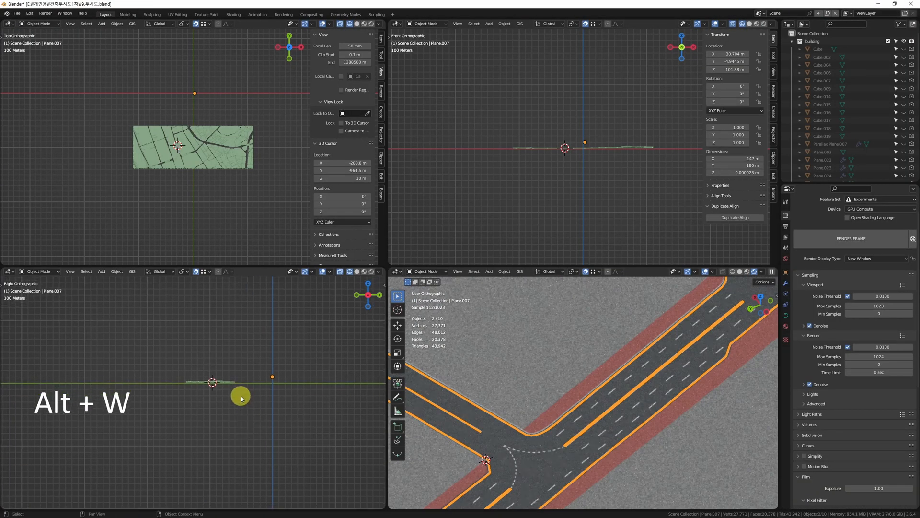
{"action": "key", "text": "shift+F5"}
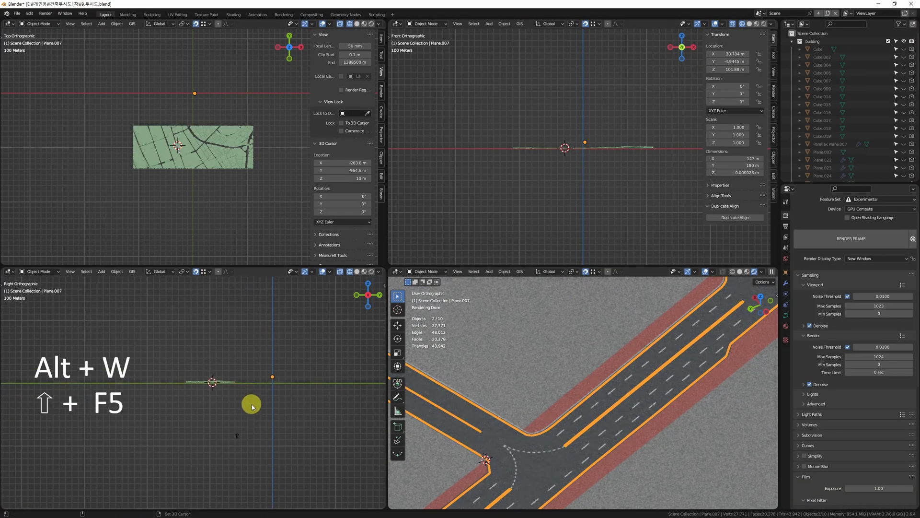
{"action": "key", "text": "shift+F3"}
{"action": "key", "text": "shift+F2"}
{"action": "key", "text": "shift+F3"}
{"action": "key", "text": "z"}
{"action": "middle_click_drag", "start_coordinate": [252, 407], "coordinate": [125, 433], "text": "ctrl"}
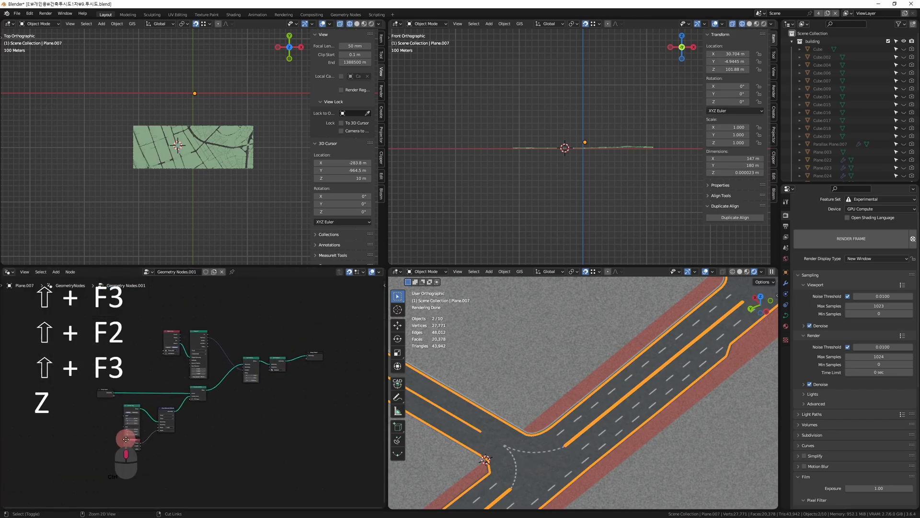
{"action": "scroll", "coordinate": [114, 431], "scroll_direction": "up", "scroll_amount": 2}
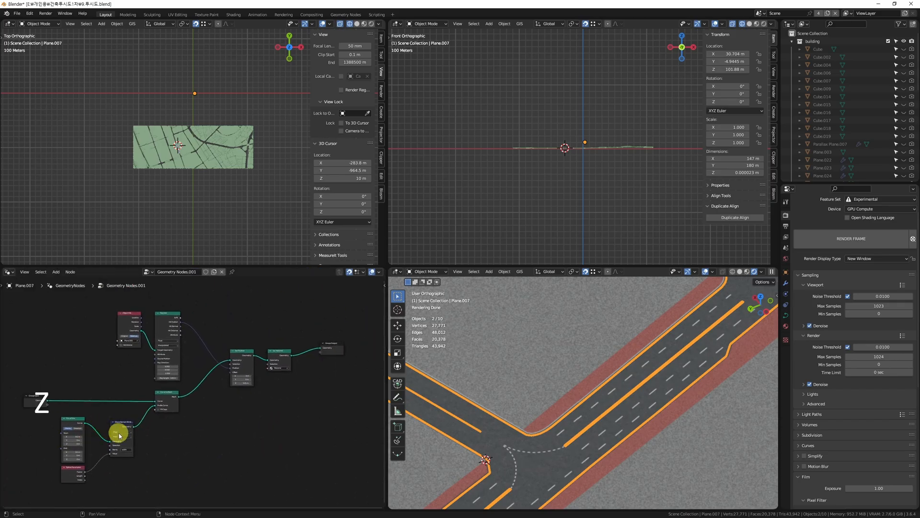
- Select the red sidewalk paving in the maximized rendered view and inspect its blocks up close in perspective projection
{"action": "key", "text": "alt+w"}
{"action": "middle_click_drag", "start_coordinate": [312, 421], "coordinate": [547, 211], "text": "ctrl"}
{"action": "left_click", "coordinate": [514, 430]}
{"action": "mouse_move", "coordinate": [437, 380]}
{"action": "middle_mouse_down", "text": "ctrl"}
{"action": "mouse_move", "coordinate": [472, 277]}
{"action": "mouse_move", "coordinate": [507, 318]}
{"action": "mouse_move", "coordinate": [479, 358]}
{"action": "mouse_move", "coordinate": [439, 374]}
{"action": "middle_mouse_up", "text": "ctrl"}
{"action": "left_click", "coordinate": [496, 390]}
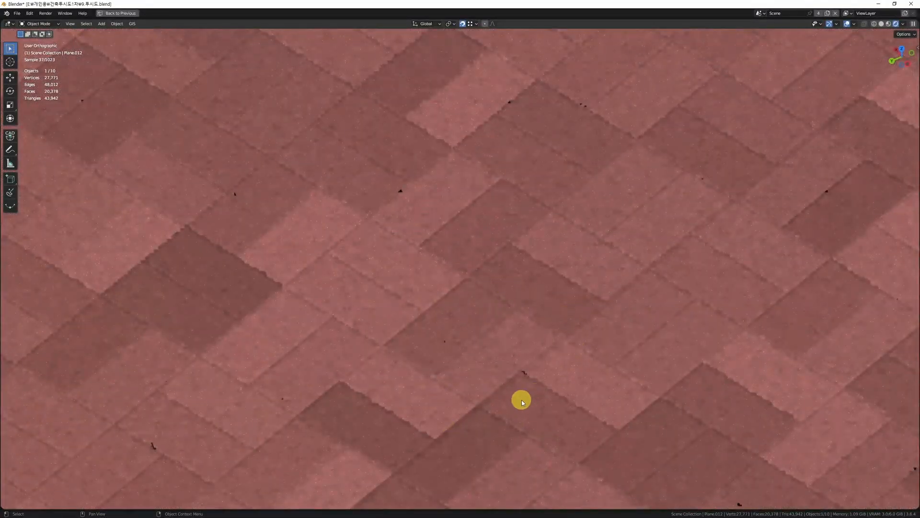
{"action": "middle_click_drag", "start_coordinate": [560, 415], "coordinate": [497, 329]}
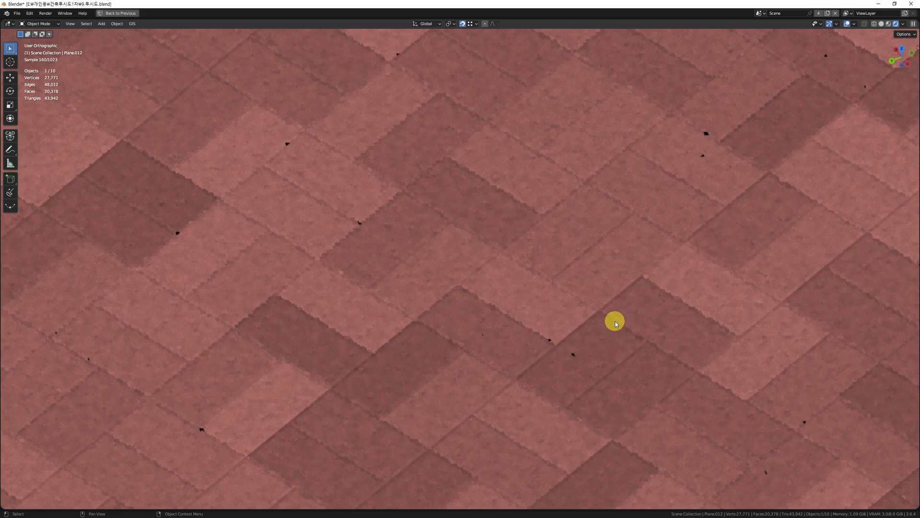
{"action": "key", "text": "KP_5"}
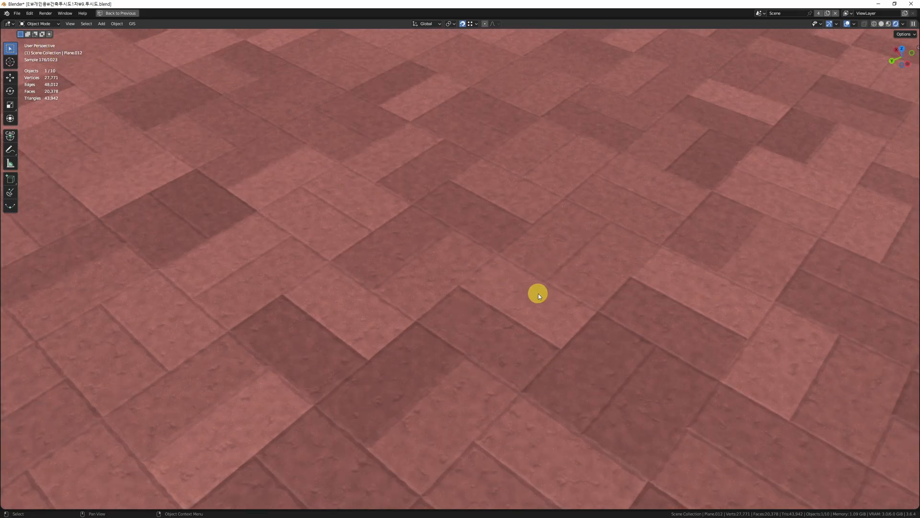
- Restore the four-view layout and display the red sidewalk paving's shader node tree in place of its empty geometry node editor
{"action": "scroll", "coordinate": [524, 283], "scroll_direction": "down", "scroll_amount": 3}
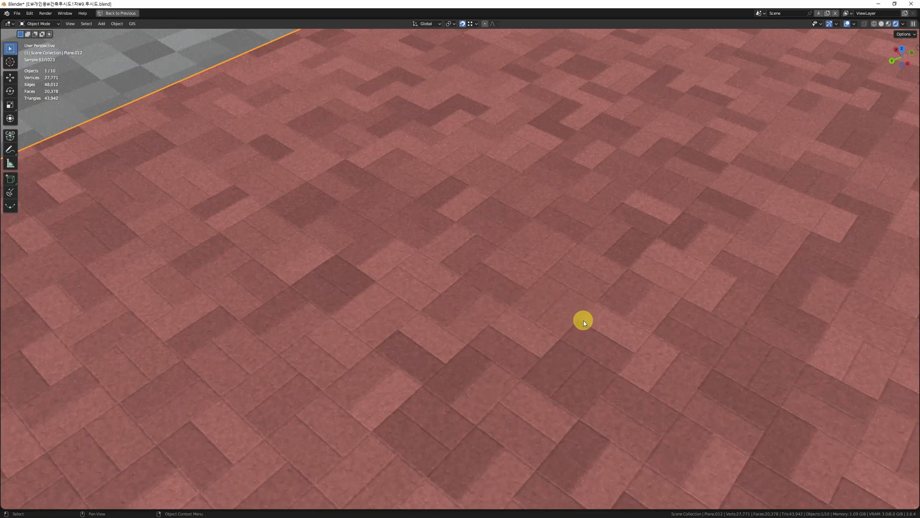
{"action": "middle_click_drag", "start_coordinate": [452, 369], "coordinate": [508, 355], "text": "shift"}
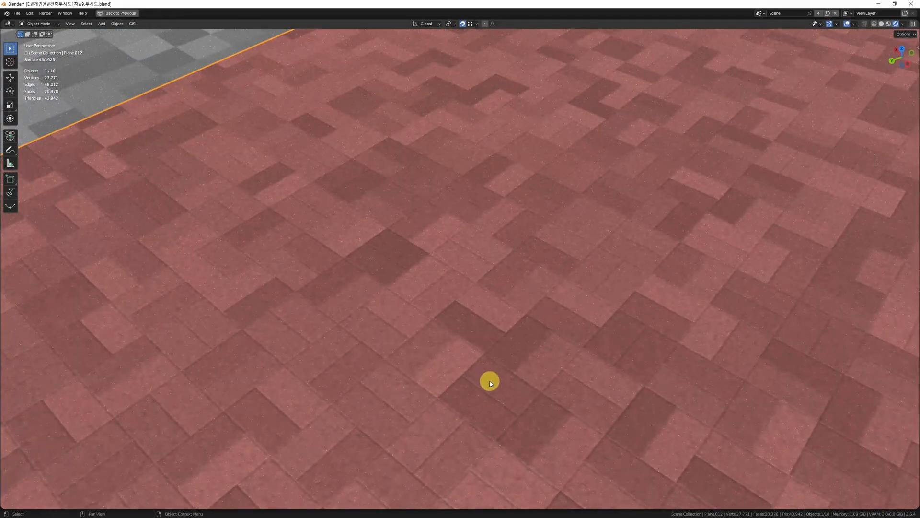
{"action": "key", "text": "alt+w"}
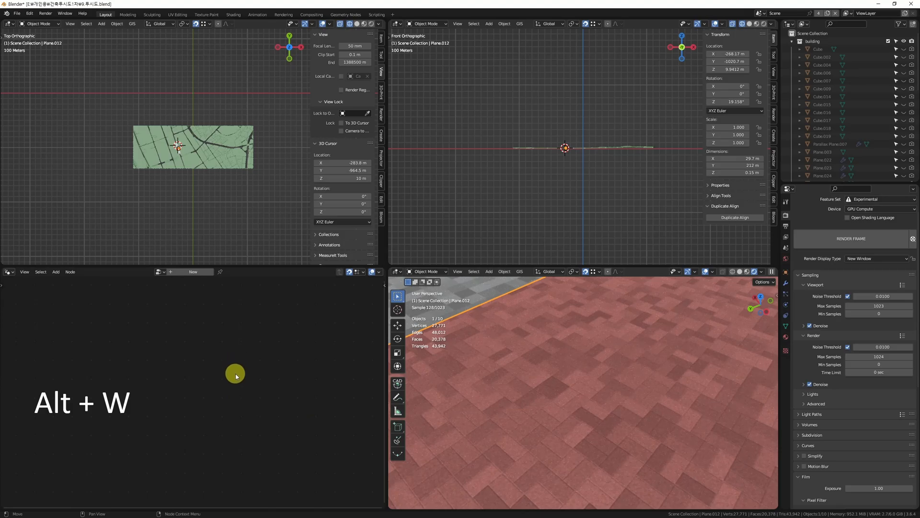
{"action": "key", "text": "shift+F3"}
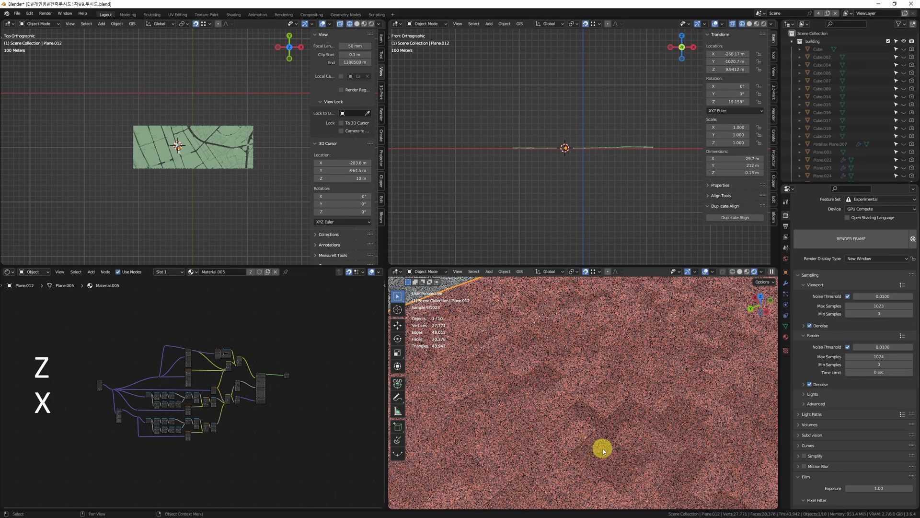
- Inspect the gray paving blocks up close in the maximized rendered view and return to the four-view layout
{"action": "key", "text": "alt+w"}
{"action": "middle_click_drag", "start_coordinate": [260, 217], "coordinate": [541, 299]}
{"action": "scroll", "coordinate": [400, 348], "scroll_direction": "up", "scroll_amount": 5}
{"action": "key", "text": "alt+w"}
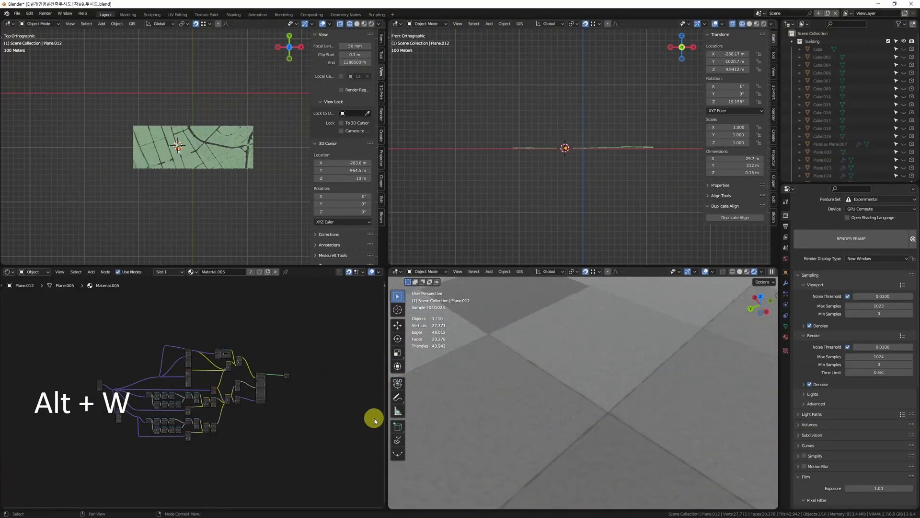
- Exit local view in the maximized rendered view and survey the surrounding city buildings and roads from above
{"action": "scroll", "coordinate": [607, 430], "scroll_direction": "down", "scroll_amount": 3}
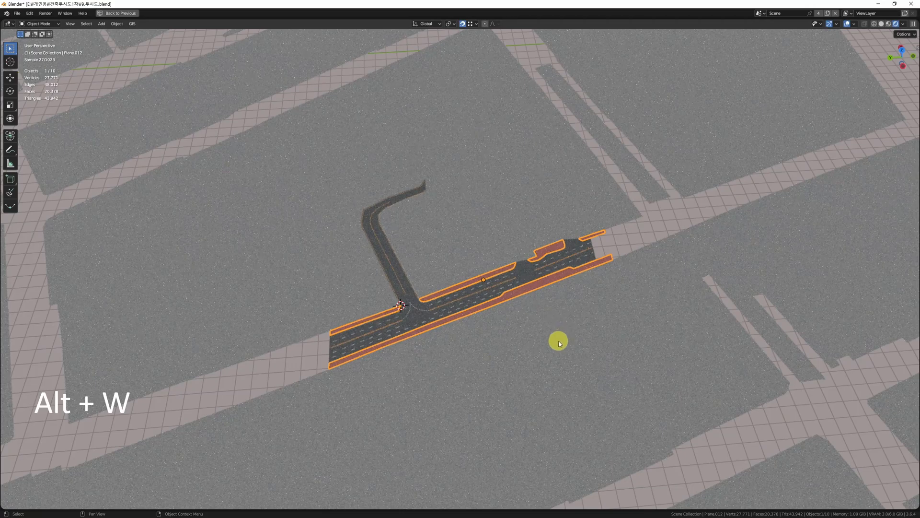
{"action": "key", "text": "alt+q"}
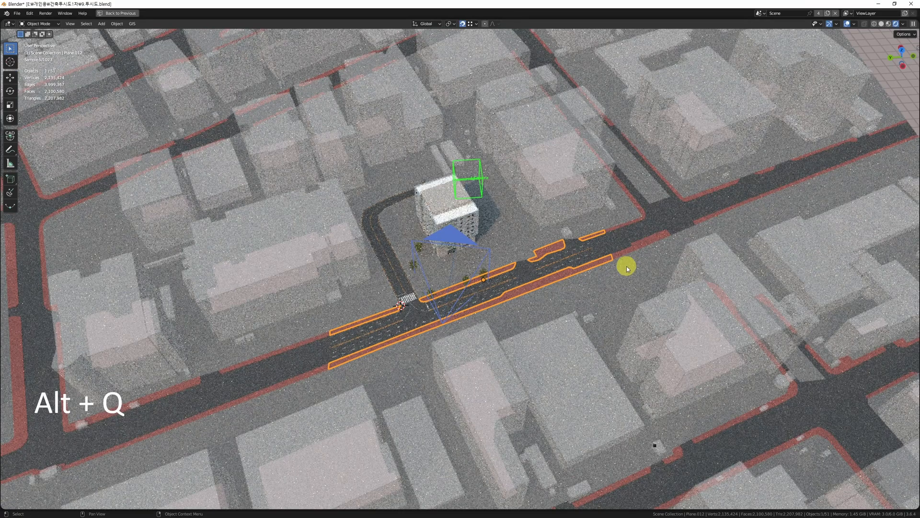
{"action": "middle_click_drag", "start_coordinate": [627, 267], "coordinate": [580, 353]}
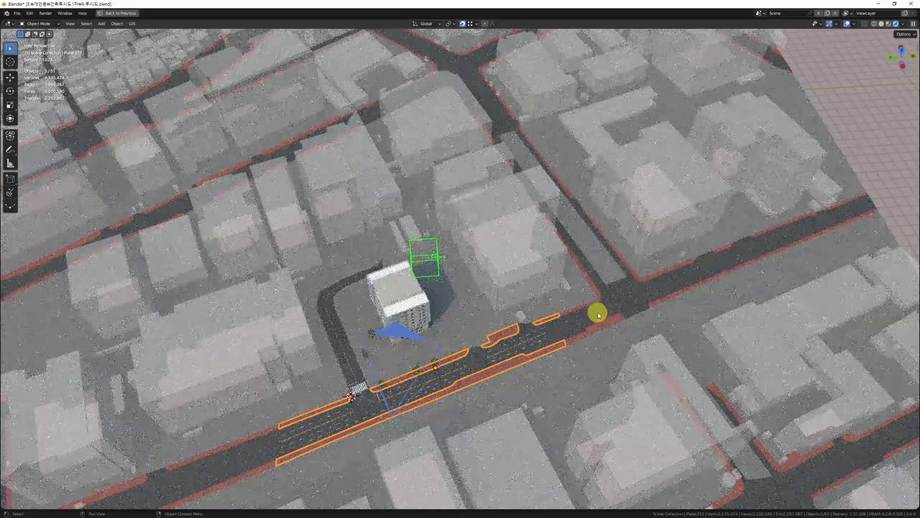
{"action": "middle_click_drag", "start_coordinate": [582, 304], "coordinate": [566, 369], "text": "ctrl"}
{"action": "middle_click_drag", "start_coordinate": [357, 423], "coordinate": [474, 260], "text": "shift"}
- Select the surrounding city road surface and inspect where it meets the detailed road with the lane markings
{"action": "left_click", "coordinate": [599, 360]}
{"action": "scroll", "coordinate": [582, 306], "scroll_direction": "up", "scroll_amount": 5}
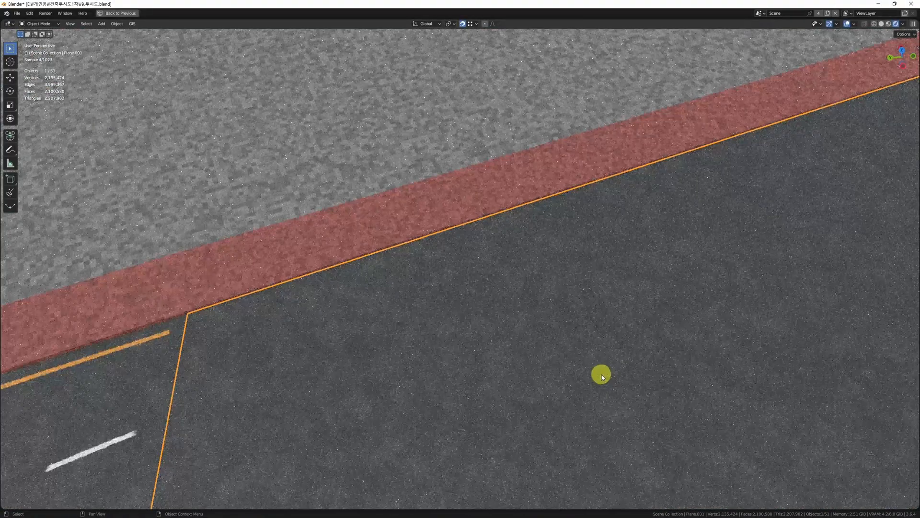
{"action": "middle_click_drag", "start_coordinate": [551, 409], "coordinate": [527, 206], "text": "ctrl"}
{"action": "middle_click_drag", "start_coordinate": [497, 351], "coordinate": [462, 404], "text": "shift"}
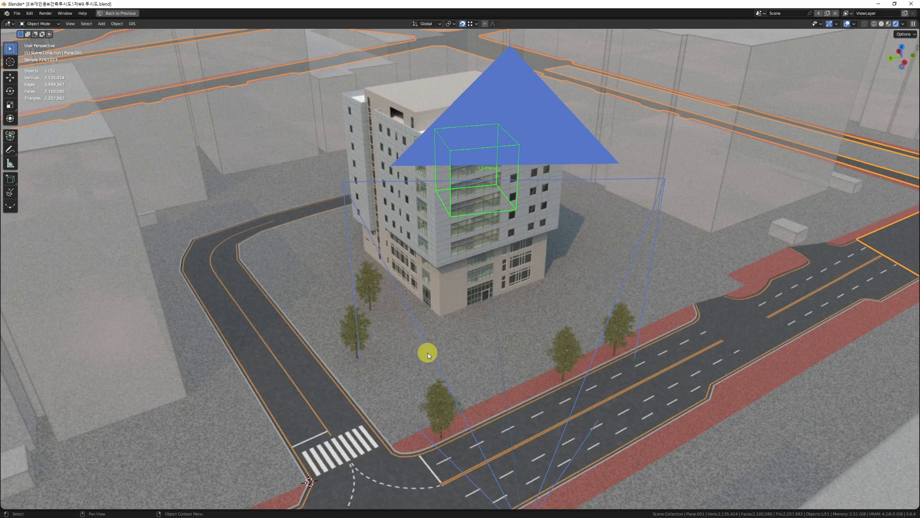
- Add the crosswalk at the side-road intersection to the selection as the active object and inspect its white stripes up close
{"action": "middle_click_drag", "start_coordinate": [421, 356], "coordinate": [582, 290], "text": "shift"}
{"action": "scroll", "coordinate": [522, 368], "scroll_direction": "up", "scroll_amount": 1}
{"action": "middle_click_drag", "start_coordinate": [536, 429], "coordinate": [545, 429]}
{"action": "scroll", "coordinate": [549, 411], "scroll_direction": "up", "scroll_amount": 9}
{"action": "left_click", "coordinate": [547, 413], "text": "shift"}
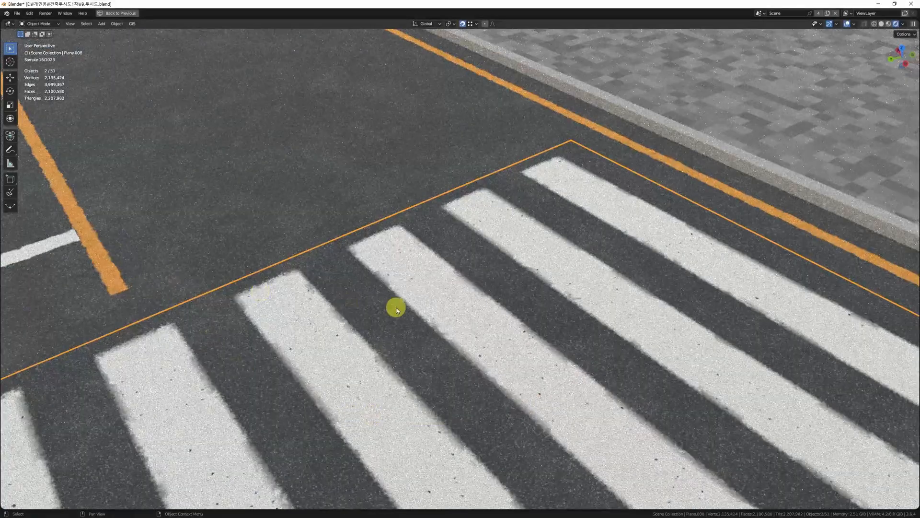
{"action": "scroll", "coordinate": [462, 337], "scroll_direction": "up", "scroll_amount": 2}
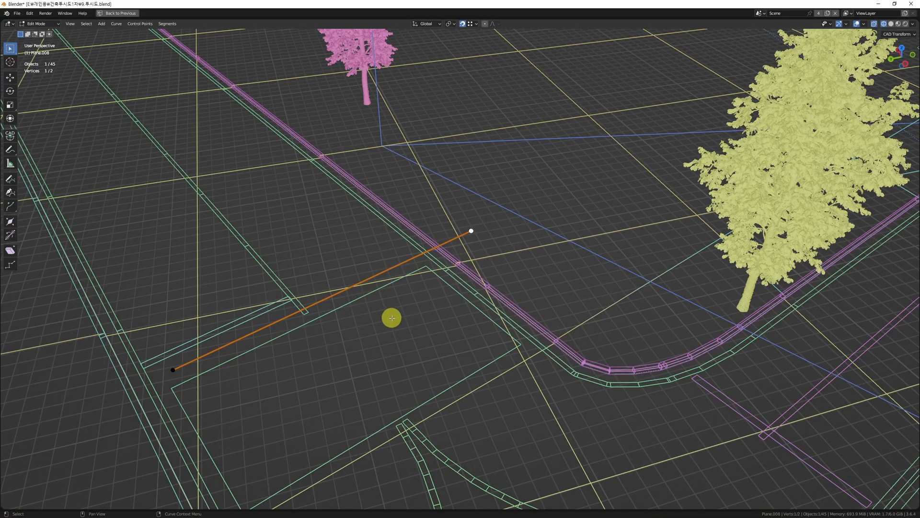
- Try shortening the crosswalk by moving one end point of its curve inward in the rendered view, and undo the move
{"action": "key", "text": "Tab"}
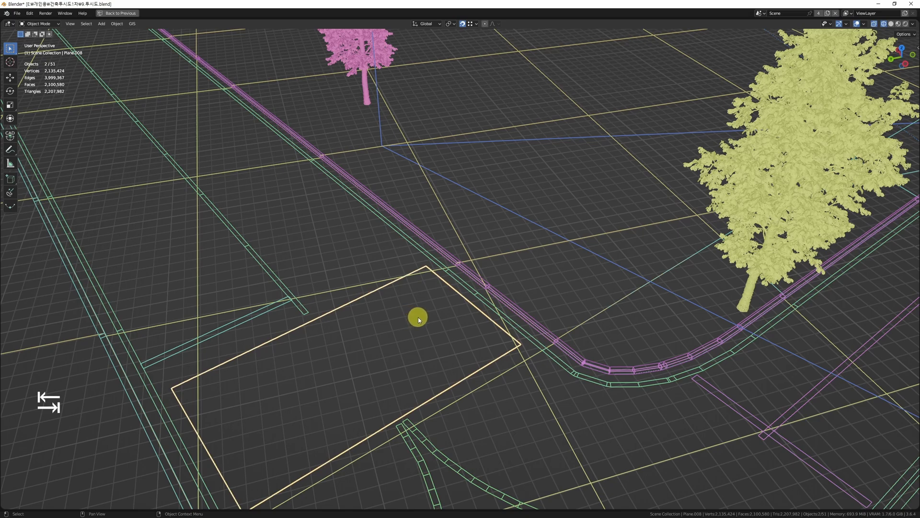
{"action": "key", "text": "F3"}
{"action": "middle_click_drag", "start_coordinate": [461, 308], "coordinate": [471, 314]}
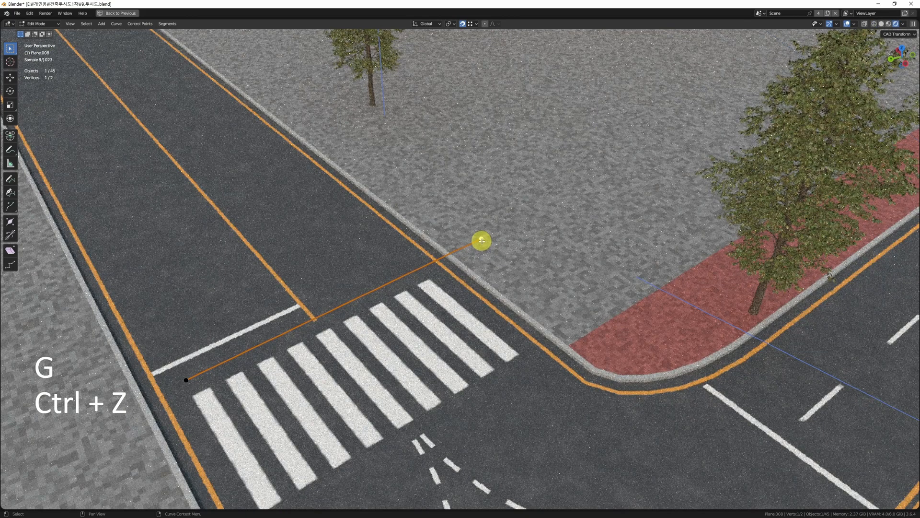
{"action": "key", "text": "g"}
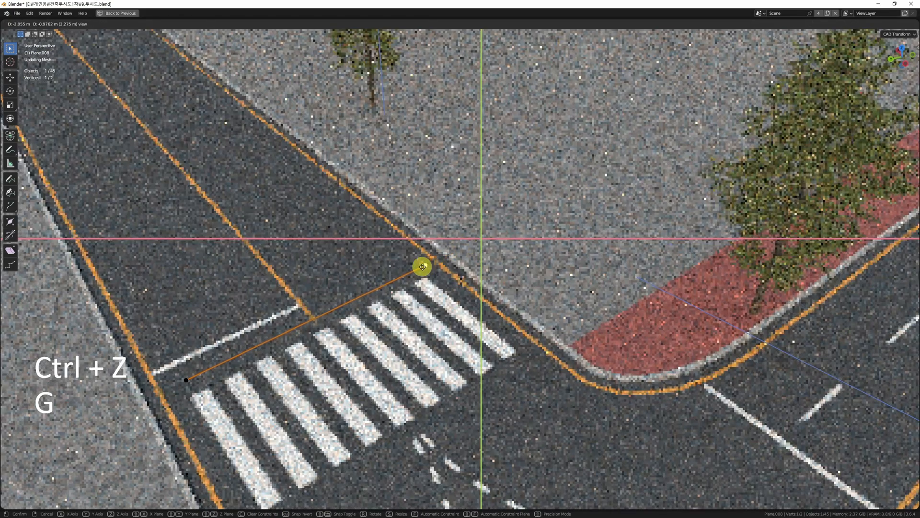
{"action": "left_click", "coordinate": [402, 277]}
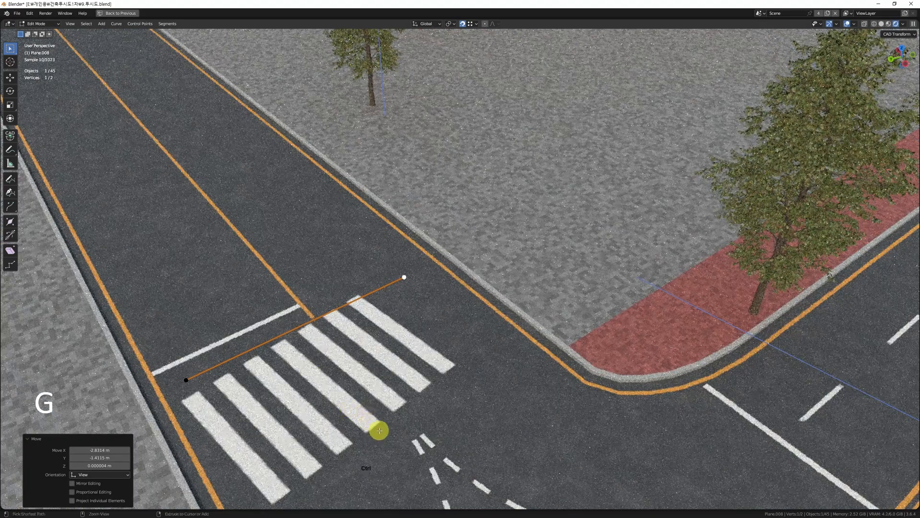
{"action": "key", "text": "ctrl+z"}
{"action": "scroll", "coordinate": [383, 431], "scroll_direction": "down", "scroll_amount": 6}
{"action": "key", "text": "Tab"}
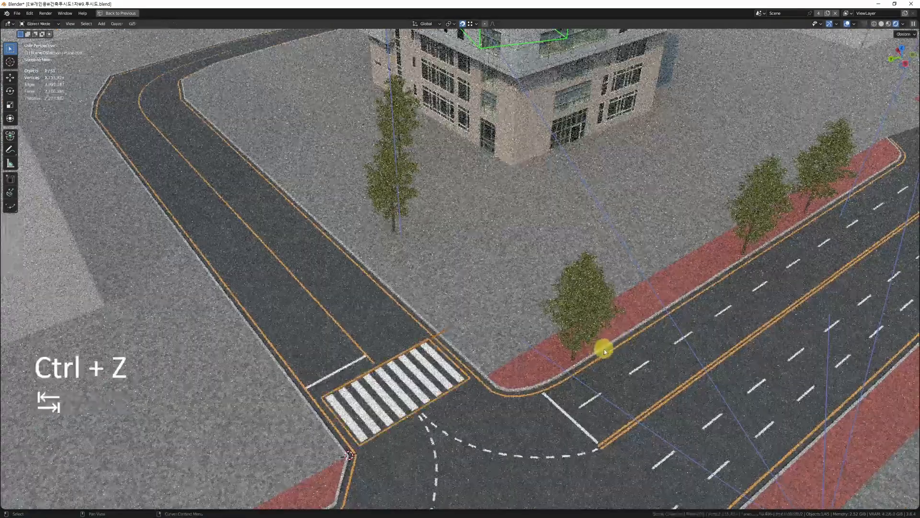
- Look through the scene camera, select all objects and copy them to the clipboard
{"action": "key", "text": "KP_0"}
{"action": "key", "text": "ctrl+a"}
{"action": "key", "text": "ctrl+c"}
{"action": "key", "text": "ctrl+c"}
{"action": "key", "text": "ctrl+c"}
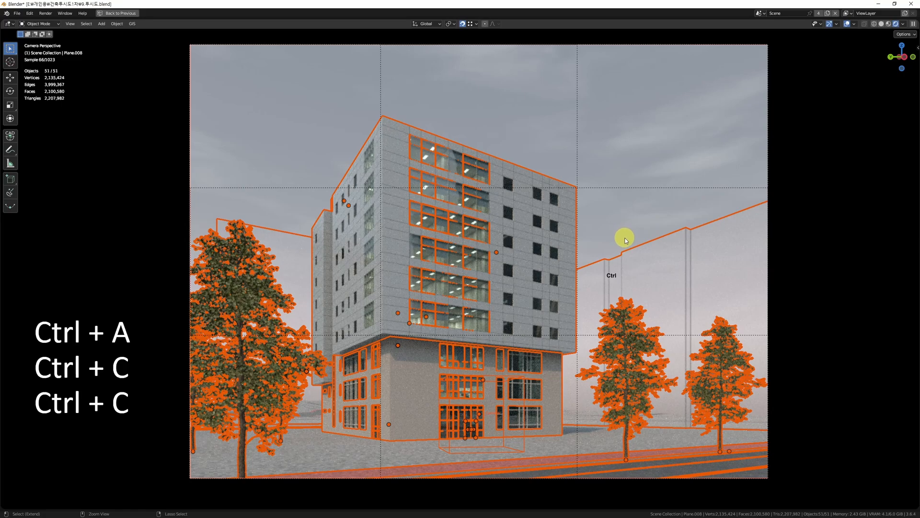
- Start a new file, bring the copied objects into it and show the four-view layout
{"action": "key", "text": "ctrl+n"}
{"action": "left_click", "coordinate": [626, 237]}
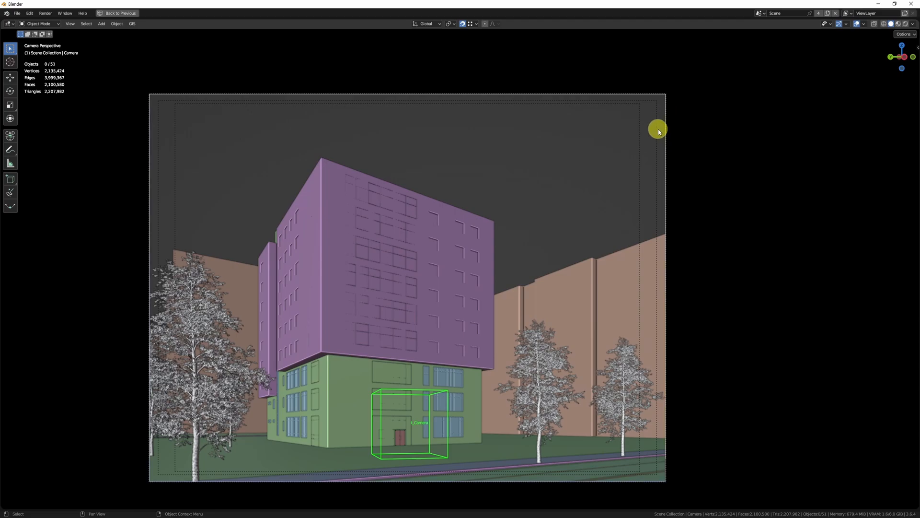
{"action": "middle_click_drag", "start_coordinate": [575, 187], "coordinate": [574, 187], "text": "shift"}
{"action": "key", "text": "alt+w"}
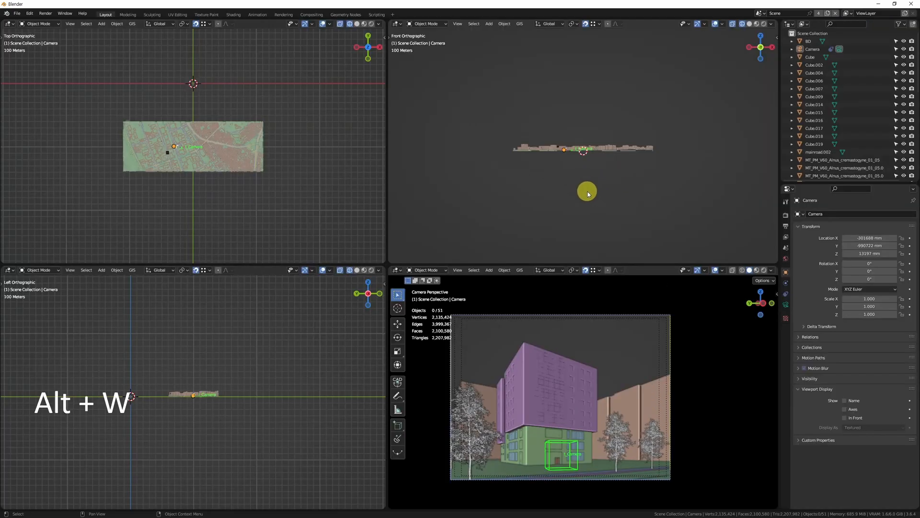
- Open the camera's Safe Areas settings and examine the guides in the camera view, toggling them off and back on
{"action": "left_click", "coordinate": [787, 307]}
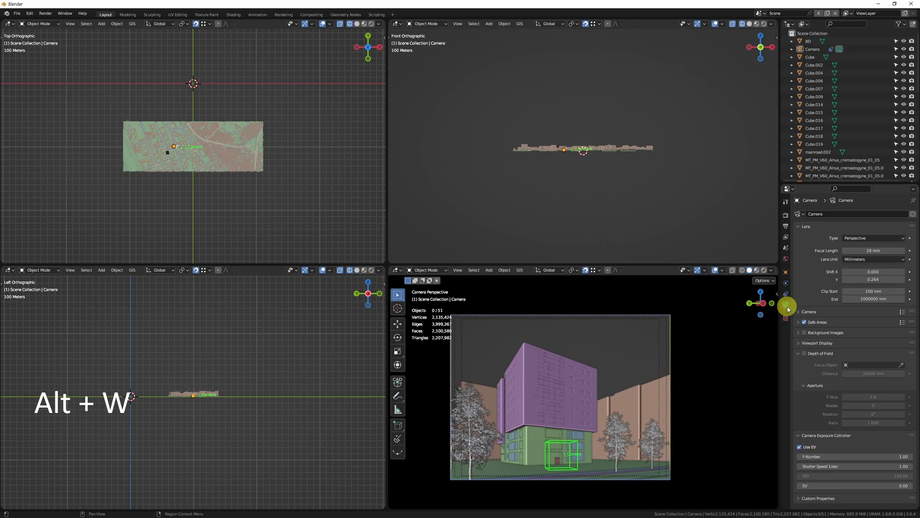
{"action": "left_click", "coordinate": [799, 323]}
{"action": "left_click", "coordinate": [803, 322]}
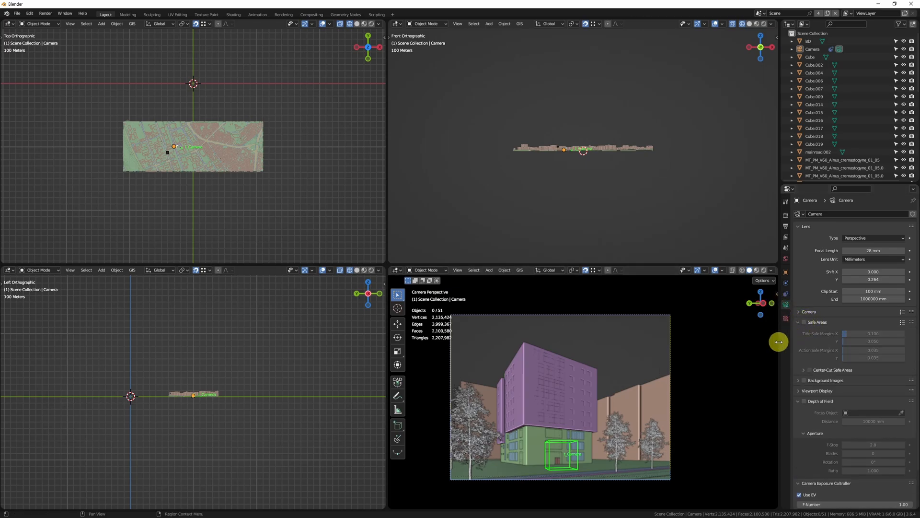
{"action": "middle_click_drag", "start_coordinate": [638, 342], "coordinate": [691, 330], "text": "ctrl"}
{"action": "key", "text": "ctrl+z"}
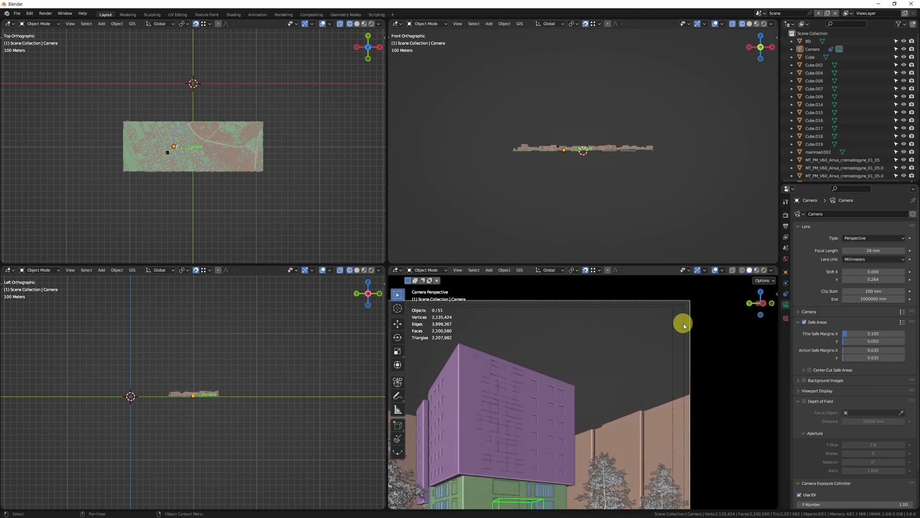
{"action": "scroll", "coordinate": [690, 306], "scroll_direction": "up", "scroll_amount": 5}
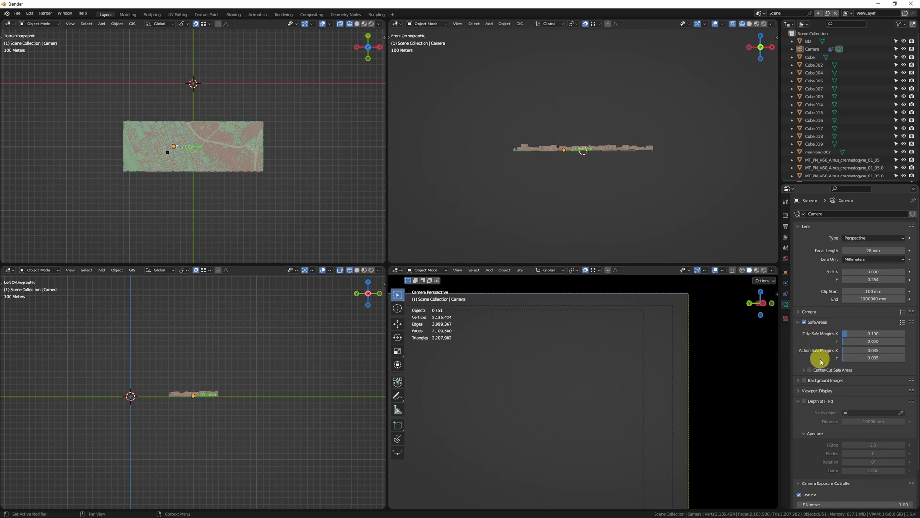
{"action": "scroll", "coordinate": [519, 397], "scroll_direction": "down", "scroll_amount": 5}
{"action": "scroll", "coordinate": [519, 373], "scroll_direction": "down", "scroll_amount": 3}
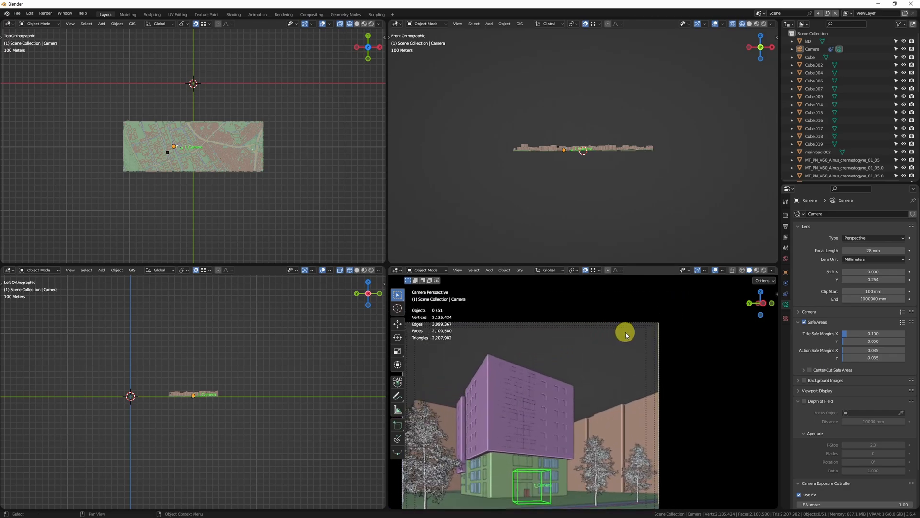
- Set the camera's title safe margin X to 0.6666 and check the vertical guides in the camera view
{"action": "left_click", "coordinate": [877, 333]}
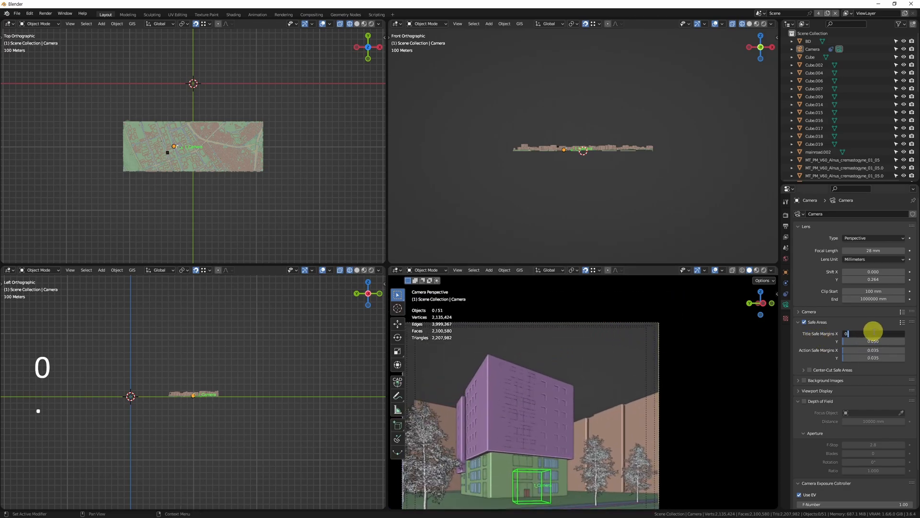
{"action": "key", "text": "Return"}
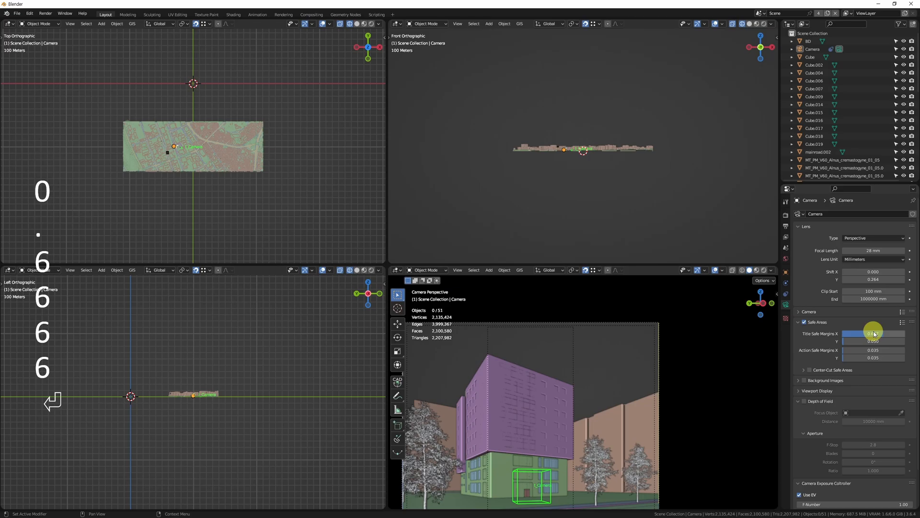
{"action": "middle_click_drag", "start_coordinate": [458, 366], "coordinate": [481, 335]}
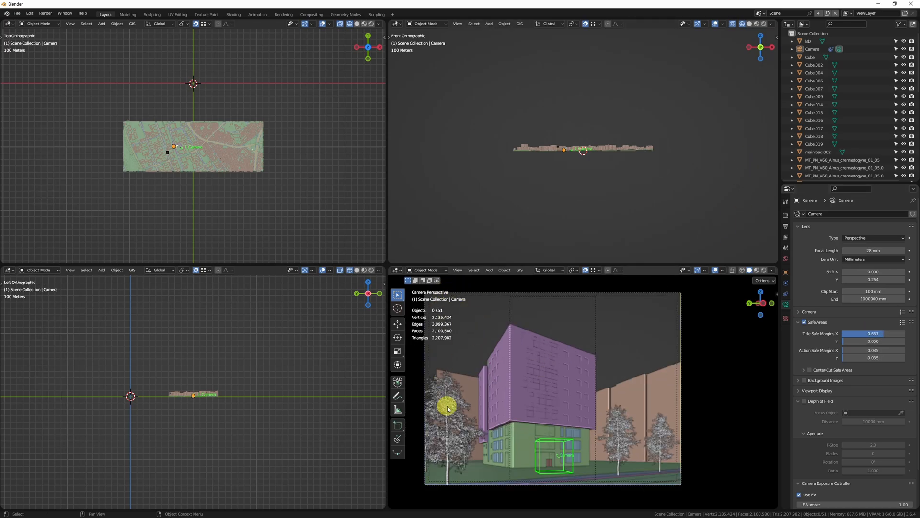
- Set the camera's title safe margins to 1/3*2 for X and 0 for Y
{"action": "left_click", "coordinate": [855, 334]}
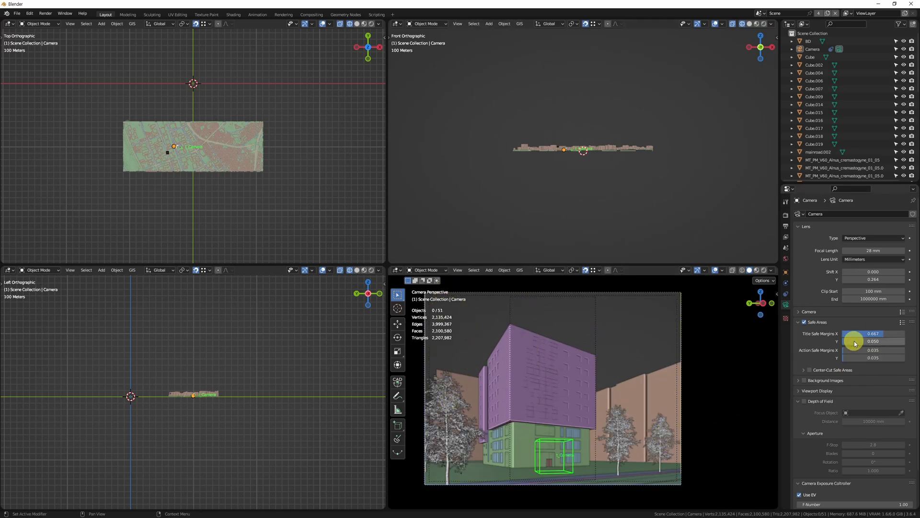
{"action": "type", "text": "1/3*2"}
{"action": "key", "text": "Return"}
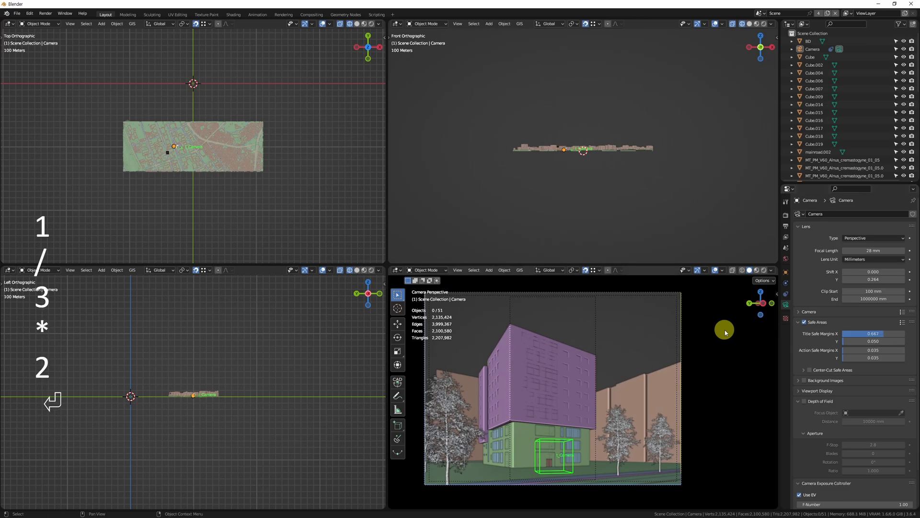
{"action": "left_click_drag", "start_coordinate": [884, 340], "coordinate": [822, 344]}
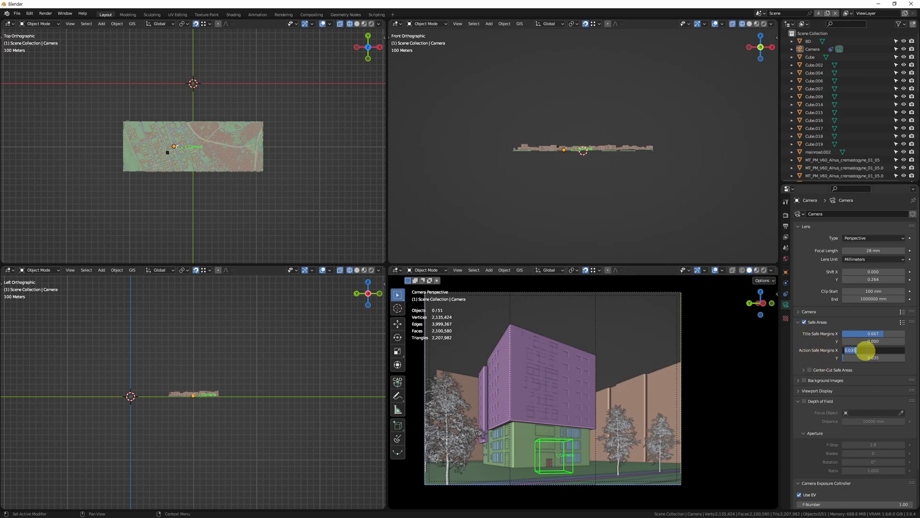
- Set the camera's action safe margins to 0 for X and 1/3*2 for Y
{"action": "left_click", "coordinate": [873, 358]}
{"action": "type", "text": "1/3*2"}
{"action": "key", "text": "Return"}
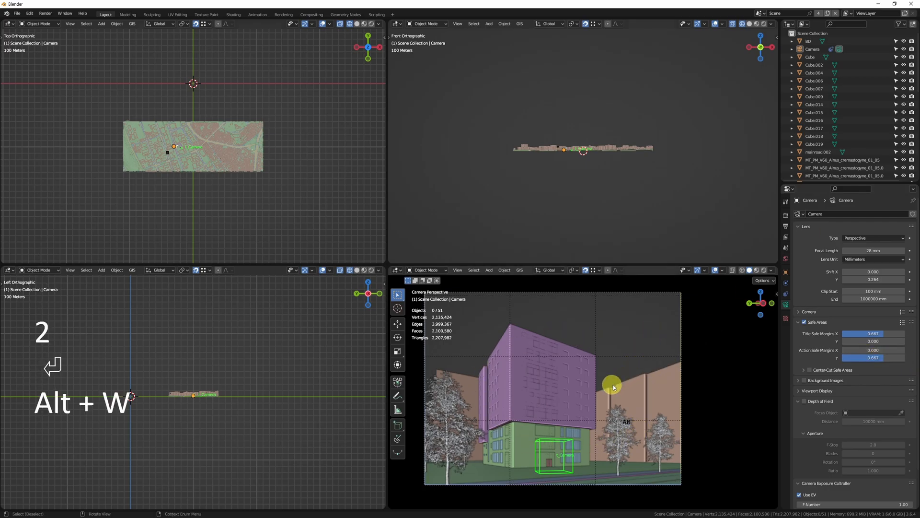
- Maximize the camera view and examine the building's composition against the rule-of-thirds guides
{"action": "key", "text": "alt+w"}
{"action": "middle_click_drag", "start_coordinate": [378, 362], "coordinate": [511, 359]}
{"action": "scroll", "coordinate": [507, 361], "scroll_direction": "down", "scroll_amount": 3}
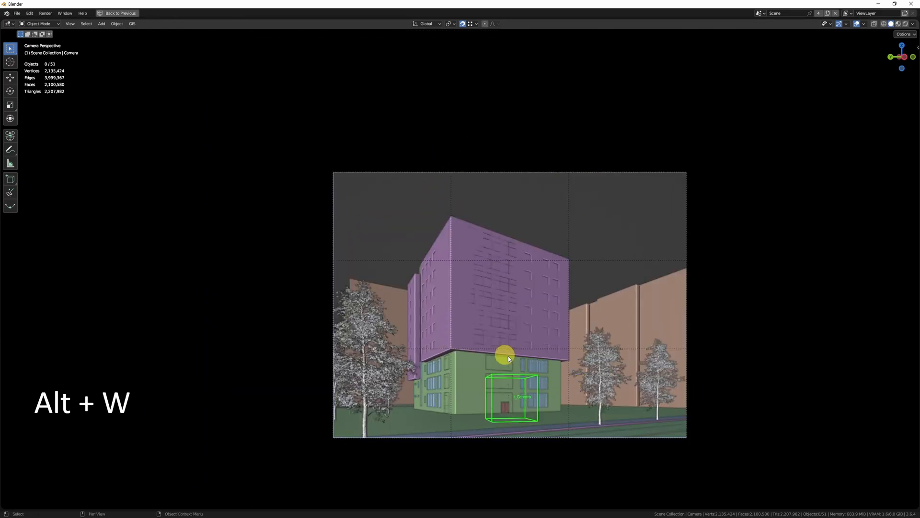
{"action": "scroll", "coordinate": [434, 278], "scroll_direction": "up", "scroll_amount": 2}
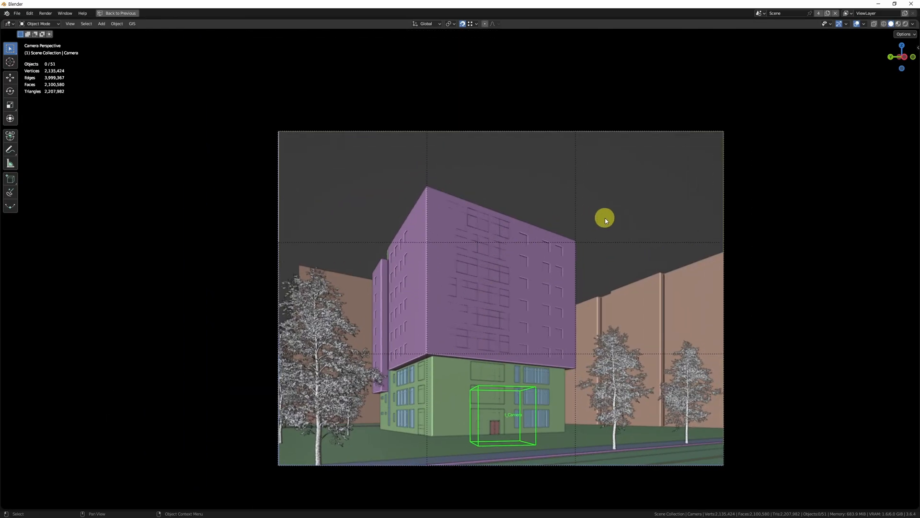
{"action": "middle_click_drag", "start_coordinate": [567, 294], "coordinate": [580, 322]}
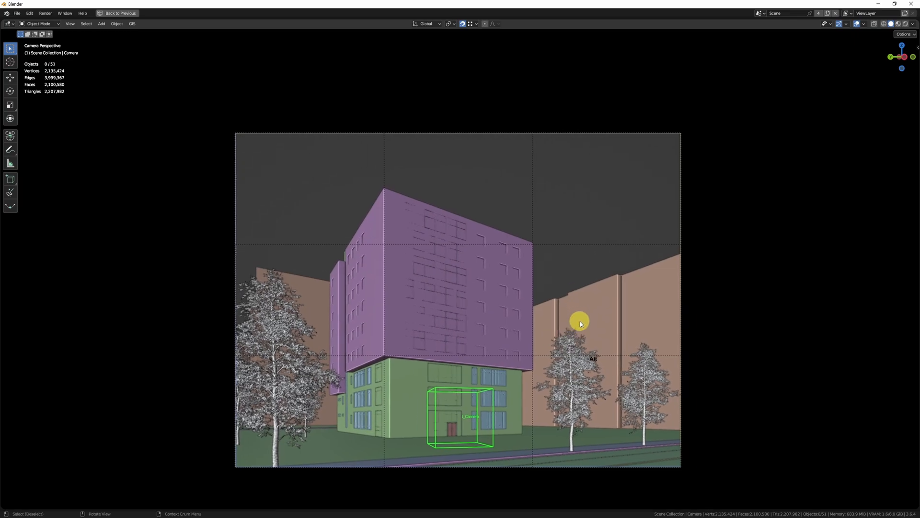
- Restore the four-view layout, show the camera view in rendered shading and light it with the scene world
{"action": "key", "text": "alt+w"}
{"action": "key", "text": "v"}
{"action": "left_click", "coordinate": [627, 360]}
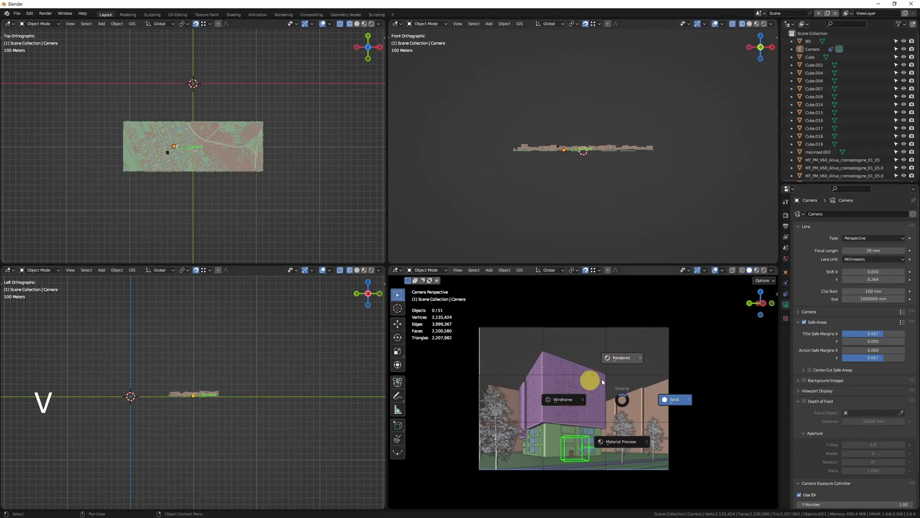
{"action": "left_click", "coordinate": [634, 359]}
{"action": "left_click", "coordinate": [761, 270]}
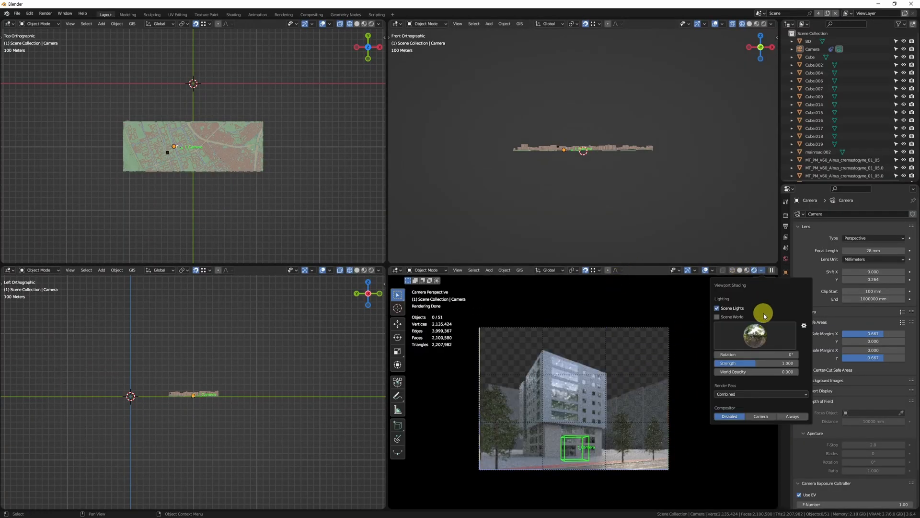
{"action": "left_click", "coordinate": [733, 317]}
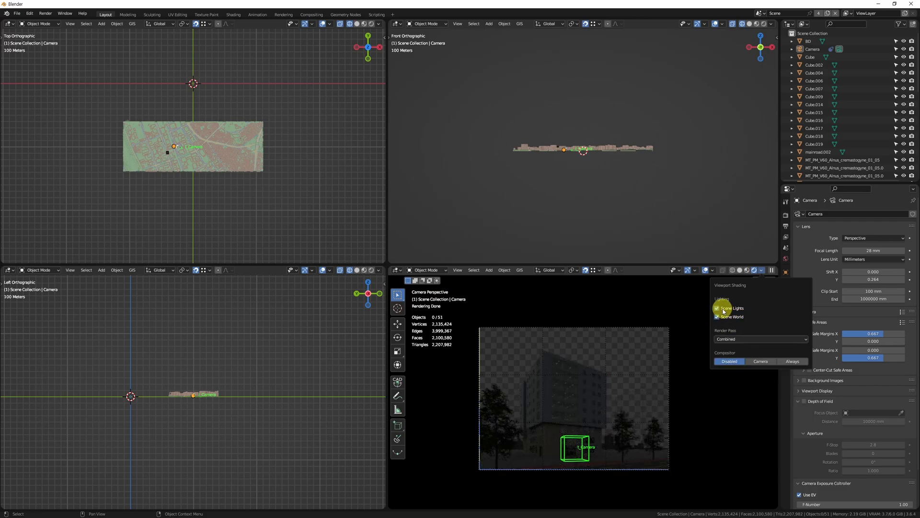
- Add an Environment Texture node with portland_landing_pad_4k.exr to the world shader and feed it into the Background colour
{"action": "key", "text": "shift+F3"}
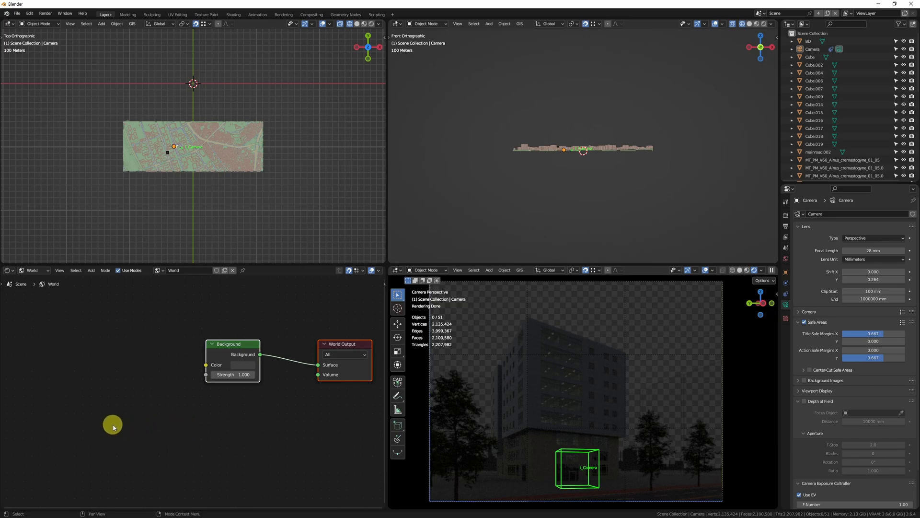
{"action": "middle_click_drag", "start_coordinate": [113, 427], "coordinate": [165, 414]}
{"action": "left_click", "coordinate": [178, 376]}
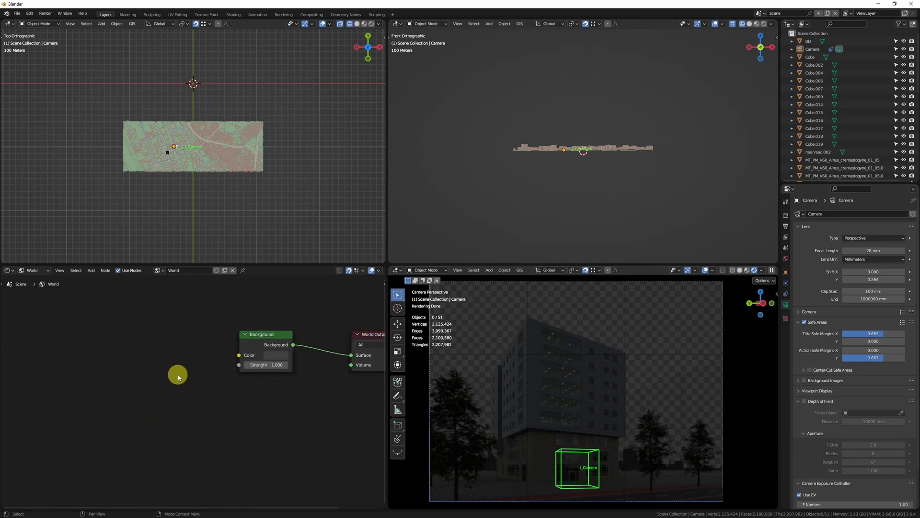
{"action": "key", "text": "shift+a"}
{"action": "type", "text": "env"}
{"action": "key", "text": "Return"}
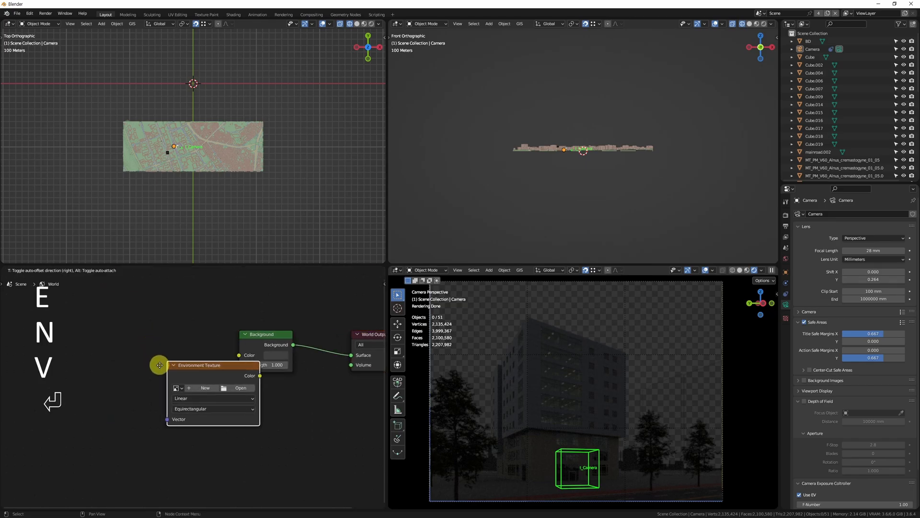
{"action": "left_click", "coordinate": [115, 319]}
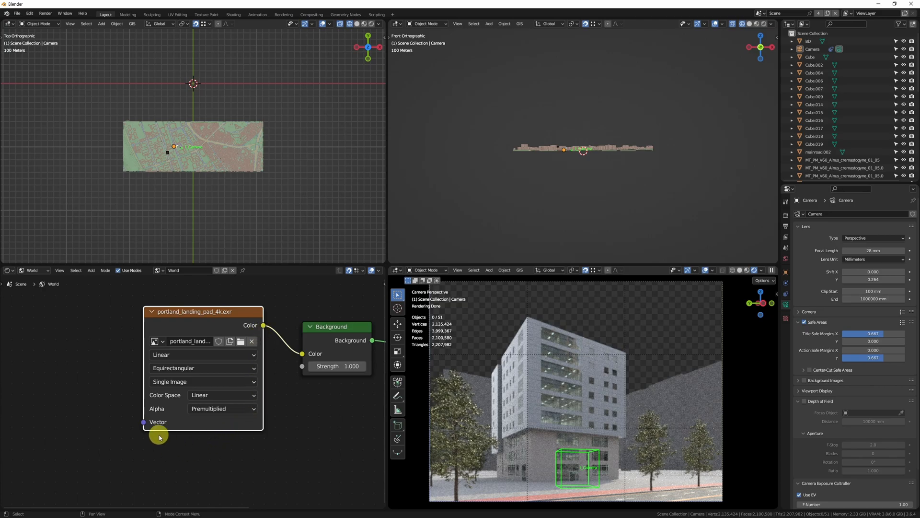
- Draw annotation strokes across the road and building in the top view, and clear them again
{"action": "middle_click_drag", "start_coordinate": [556, 439], "coordinate": [575, 421], "text": "ctrl"}
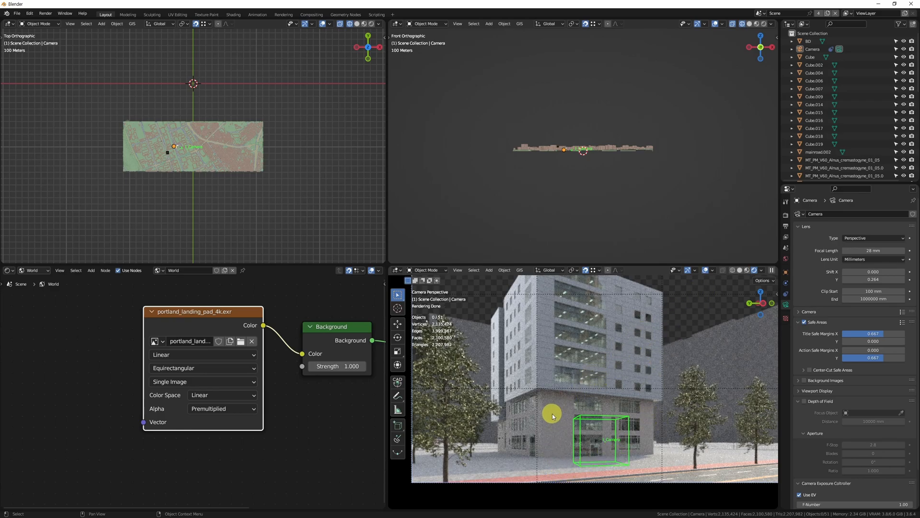
{"action": "middle_click_drag", "start_coordinate": [534, 322], "coordinate": [538, 327], "text": "shift"}
{"action": "mouse_move", "coordinate": [159, 138]}
{"action": "middle_mouse_down", "text": "ctrl"}
{"action": "mouse_move", "coordinate": [167, 154]}
{"action": "mouse_move", "coordinate": [259, 194]}
{"action": "mouse_move", "coordinate": [269, 215]}
{"action": "mouse_move", "coordinate": [290, 203]}
{"action": "mouse_move", "coordinate": [253, 182]}
{"action": "middle_mouse_up", "text": "ctrl"}
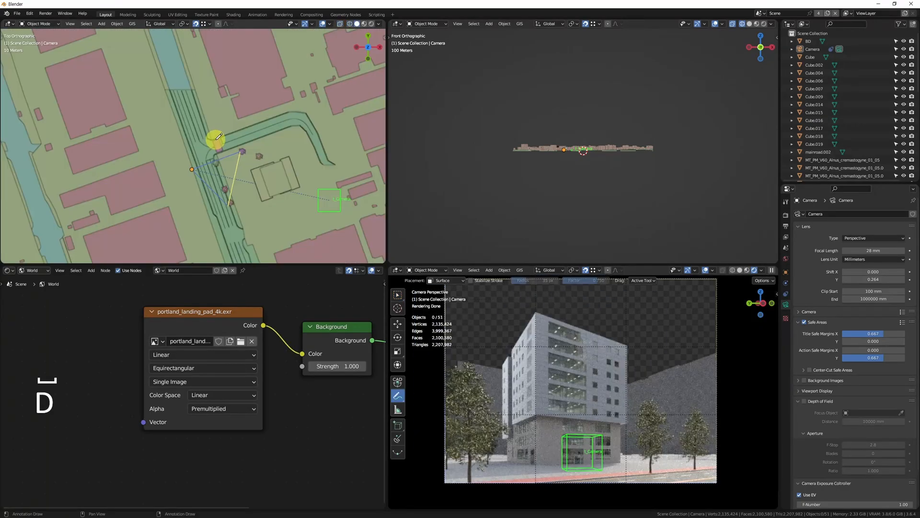
{"action": "left_click_drag", "start_coordinate": [145, 135], "coordinate": [301, 193]}
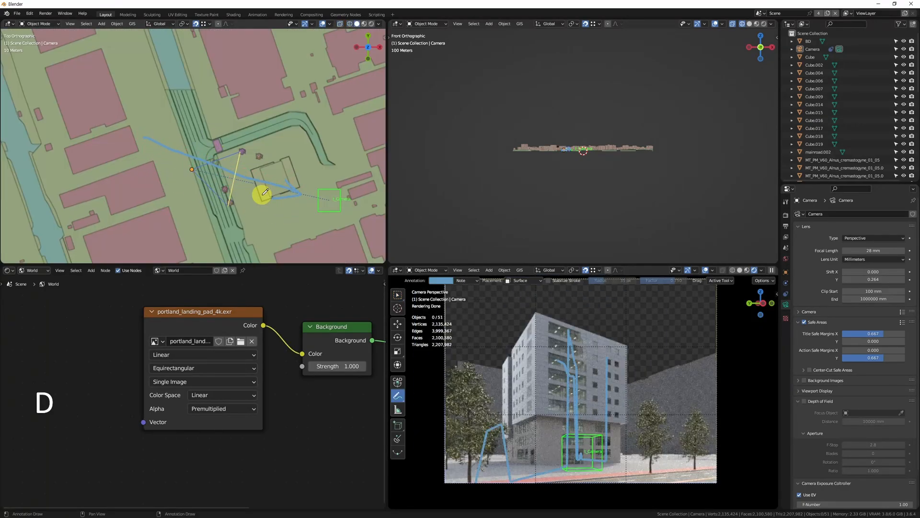
{"action": "left_click_drag", "start_coordinate": [87, 109], "coordinate": [288, 191]}
{"action": "mouse_move", "coordinate": [267, 172]}
{"action": "left_mouse_down"}
{"action": "mouse_move", "coordinate": [287, 191]}
{"action": "mouse_move", "coordinate": [252, 196]}
{"action": "left_mouse_up"}
{"action": "key", "text": "shift+ctrl+alt+Delete"}
{"action": "key", "text": "q"}
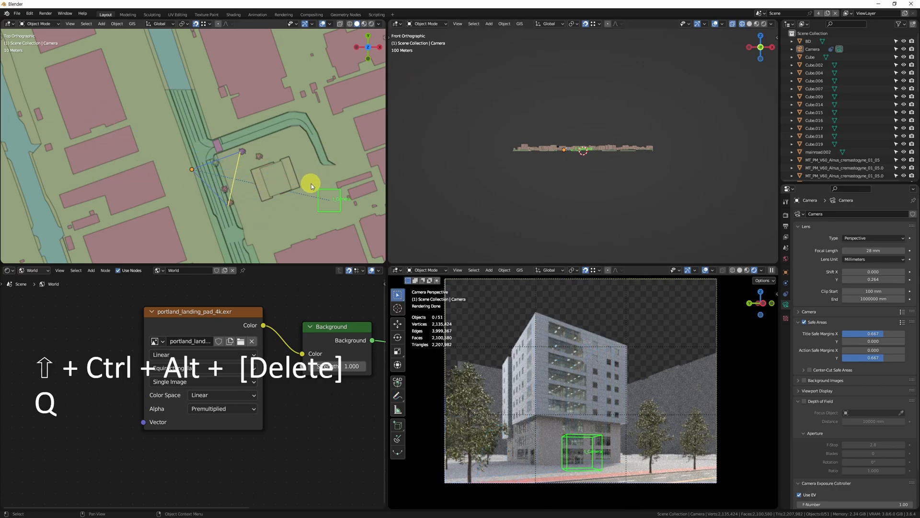
- Add Texture Coordinate and Mapping nodes to the environment texture and reposition them in the world shader
{"action": "left_click_drag", "start_coordinate": [164, 329], "coordinate": [204, 317]}
{"action": "key", "text": "ctrl+t"}
{"action": "key", "text": "KP_Decimal"}
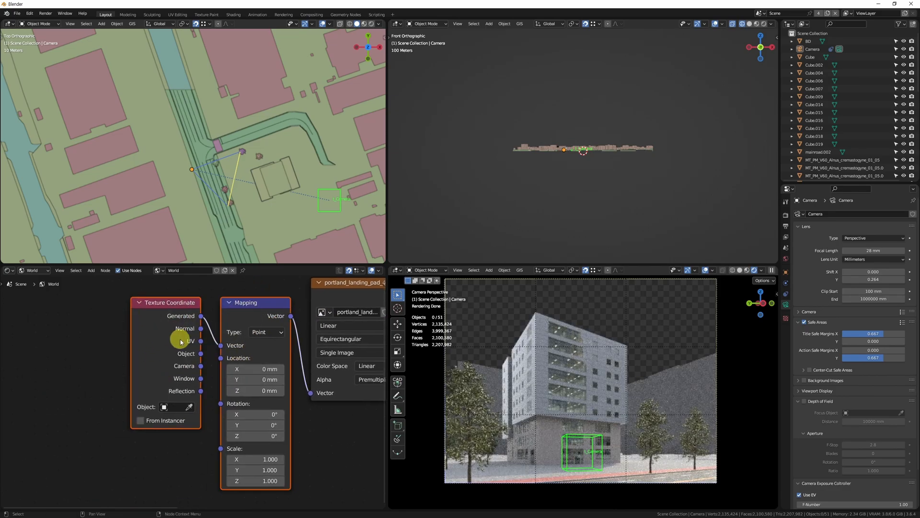
{"action": "key", "text": "g"}
{"action": "left_click", "coordinate": [230, 359]}
- Set the environment mapping's Z rotation to 180°
{"action": "left_click_drag", "start_coordinate": [243, 416], "coordinate": [264, 415]}
{"action": "left_click", "coordinate": [244, 416]}
{"action": "type", "text": "18"}
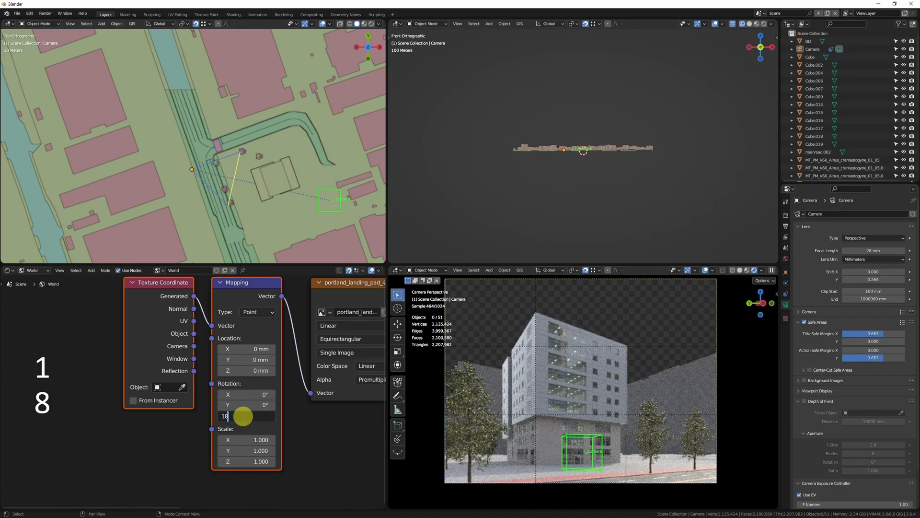
{"action": "type", "text": "0"}
{"action": "key", "text": "Return"}
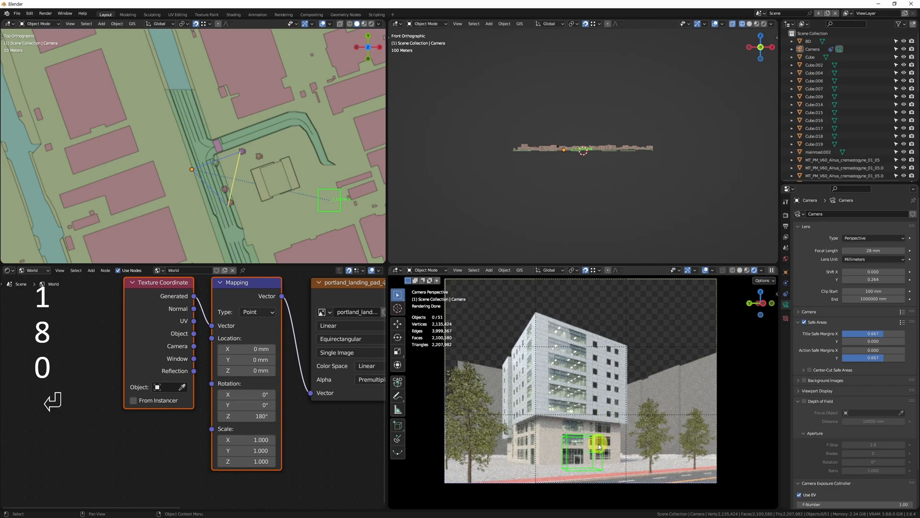
- Set the world Background node's strength to 0.5
{"action": "middle_click_drag", "start_coordinate": [336, 387], "coordinate": [144, 370]}
{"action": "middle_click_drag", "start_coordinate": [271, 334], "coordinate": [250, 346]}
{"action": "left_click", "coordinate": [290, 334]}
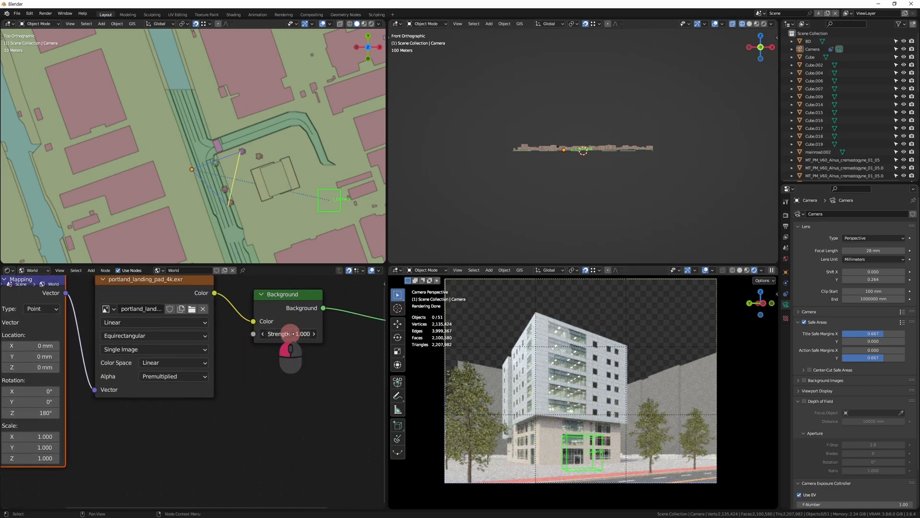
{"action": "type", "text": "0.5"}
{"action": "key", "text": "Return"}
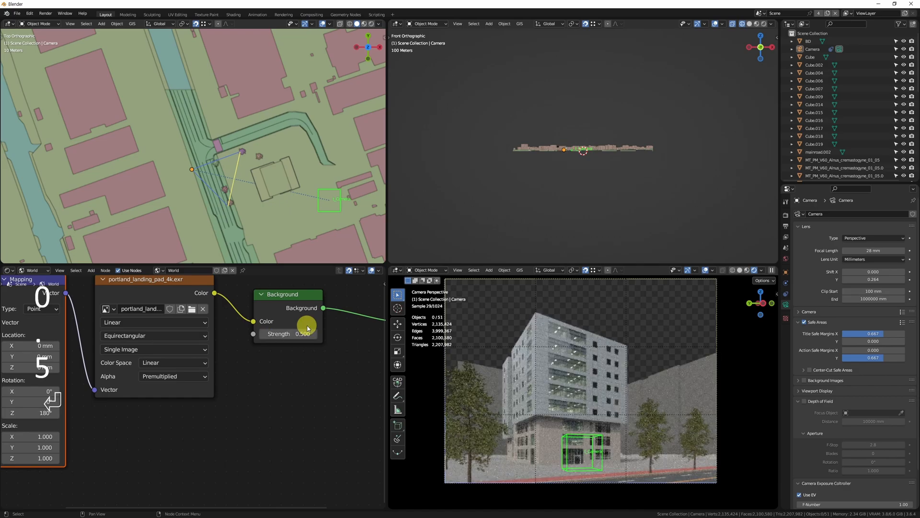
{"action": "left_click", "coordinate": [292, 334]}
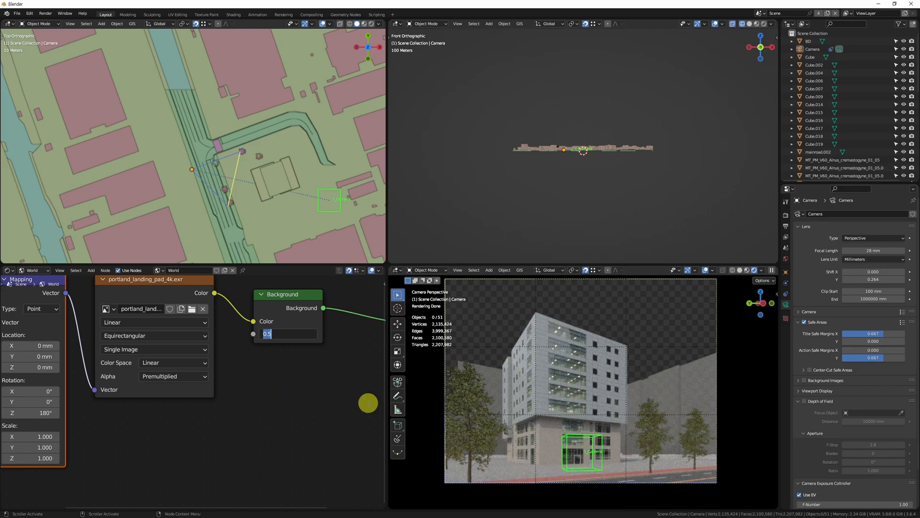
{"action": "left_click", "coordinate": [294, 378]}
{"action": "left_click", "coordinate": [289, 335]}
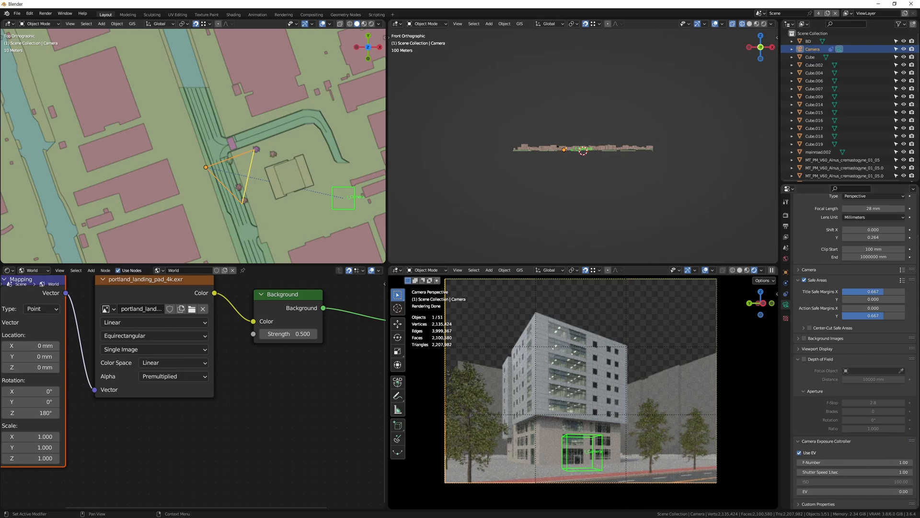
- Isolate the building's parallax window planes, examine their fake interior rooms up close, and bring back the full scene
{"action": "left_click", "coordinate": [633, 406]}
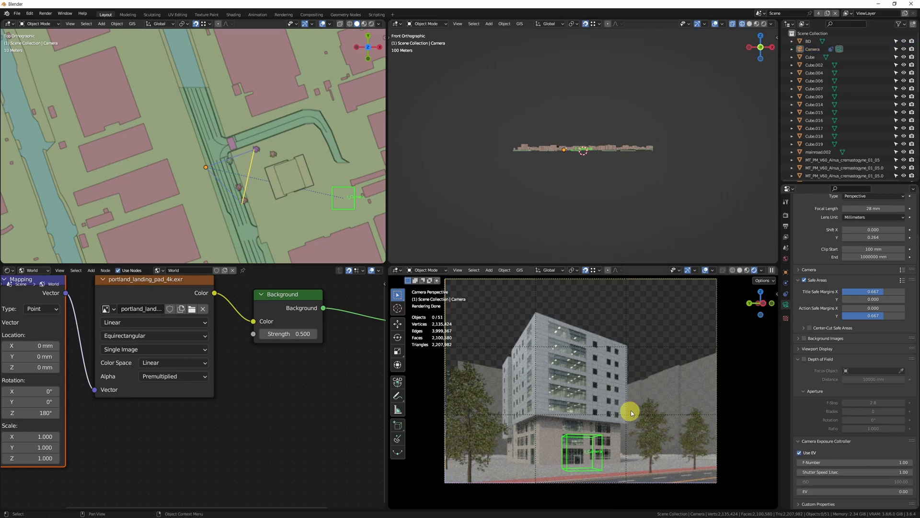
{"action": "middle_click_drag", "start_coordinate": [559, 340], "coordinate": [558, 329], "text": "ctrl+alt"}
{"action": "middle_click_drag", "start_coordinate": [278, 188], "coordinate": [239, 229]}
{"action": "key", "text": "F3"}
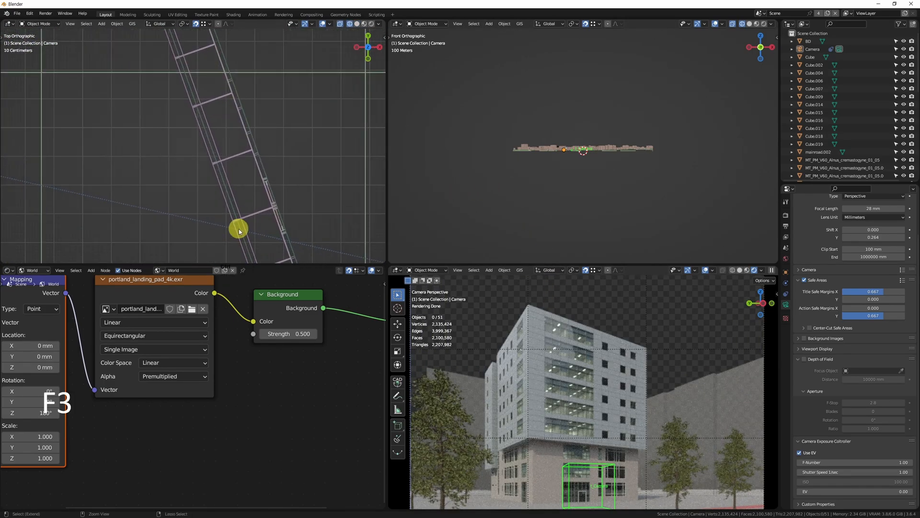
{"action": "middle_click_drag", "start_coordinate": [235, 186], "coordinate": [234, 219], "text": "ctrl"}
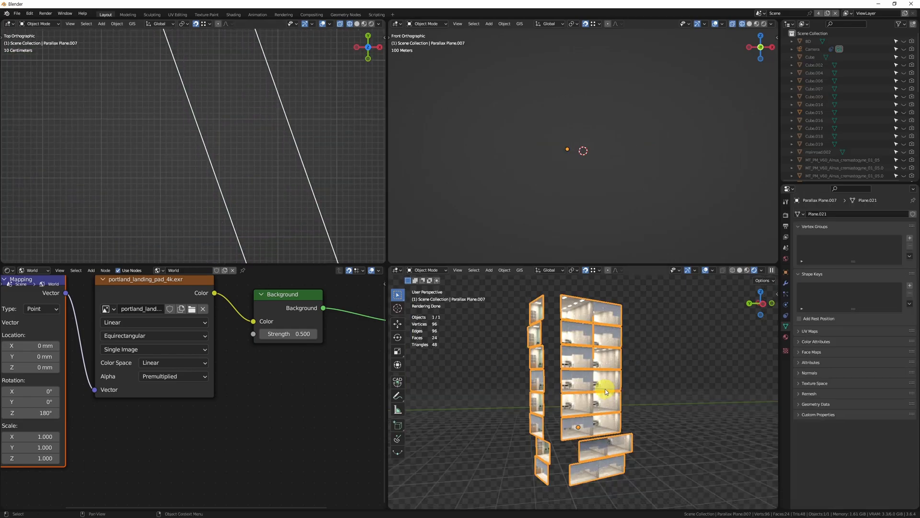
{"action": "mouse_move", "coordinate": [618, 384]}
{"action": "middle_mouse_down"}
{"action": "mouse_move", "coordinate": [565, 405]}
{"action": "mouse_move", "coordinate": [589, 369]}
{"action": "mouse_move", "coordinate": [615, 376]}
{"action": "middle_mouse_up"}
{"action": "key", "text": "alt+q"}
{"action": "middle_click_drag", "start_coordinate": [578, 302], "coordinate": [536, 360], "text": "ctrl"}
{"action": "left_click", "coordinate": [537, 360]}
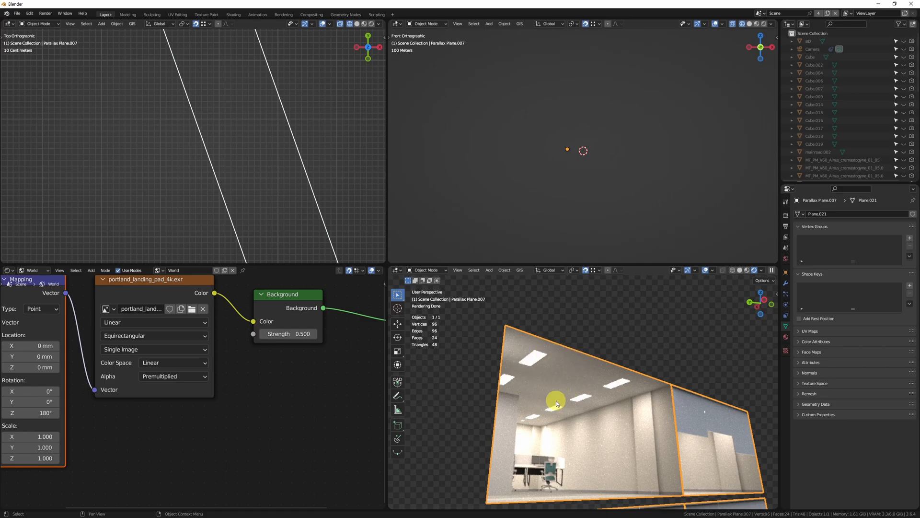
{"action": "key", "text": "z"}
{"action": "key", "text": "alt+q"}
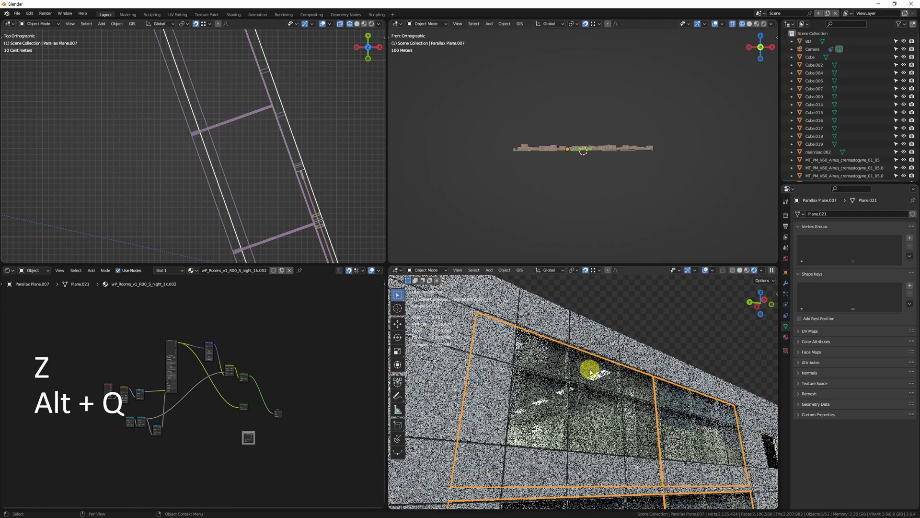
- Mute the Wrap node in the parallax room material, examine the rooms behind the glass, and re-enable the node
{"action": "middle_click_drag", "start_coordinate": [571, 421], "coordinate": [592, 417]}
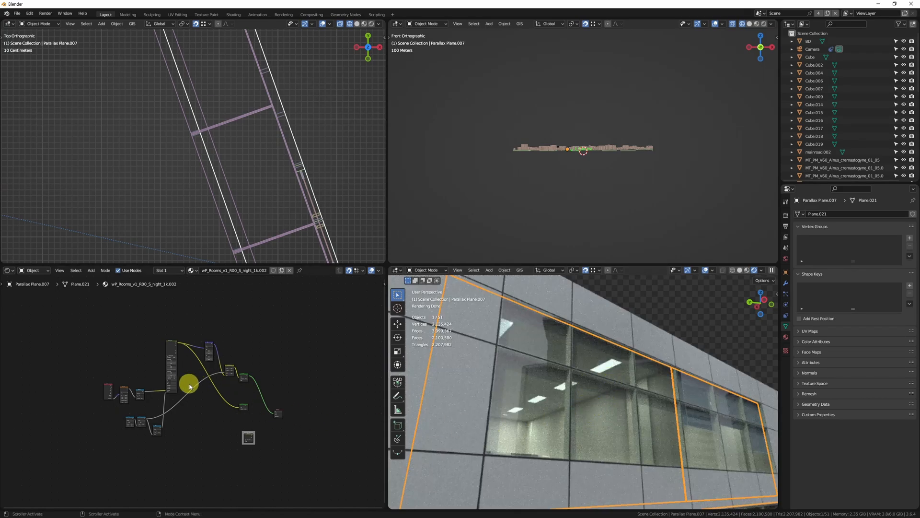
{"action": "scroll", "coordinate": [187, 381], "scroll_direction": "up", "scroll_amount": 3}
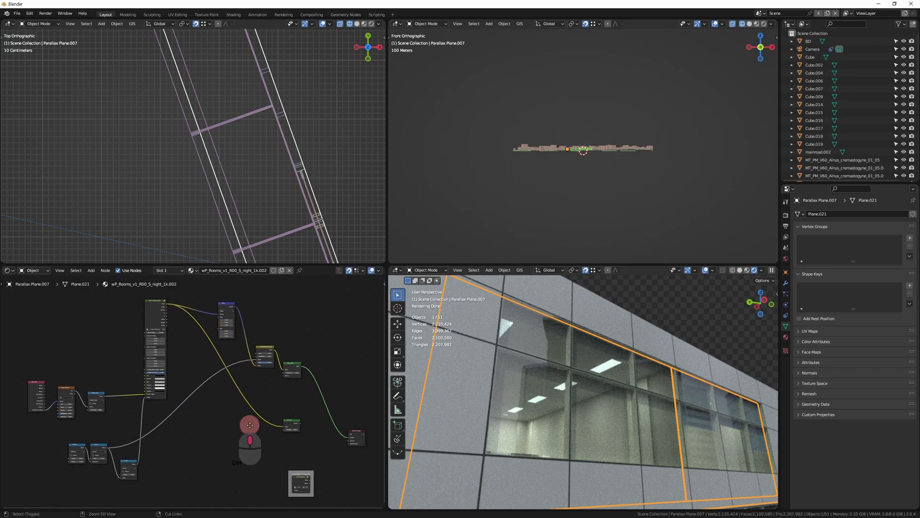
{"action": "scroll", "coordinate": [248, 420], "scroll_direction": "up", "scroll_amount": 4}
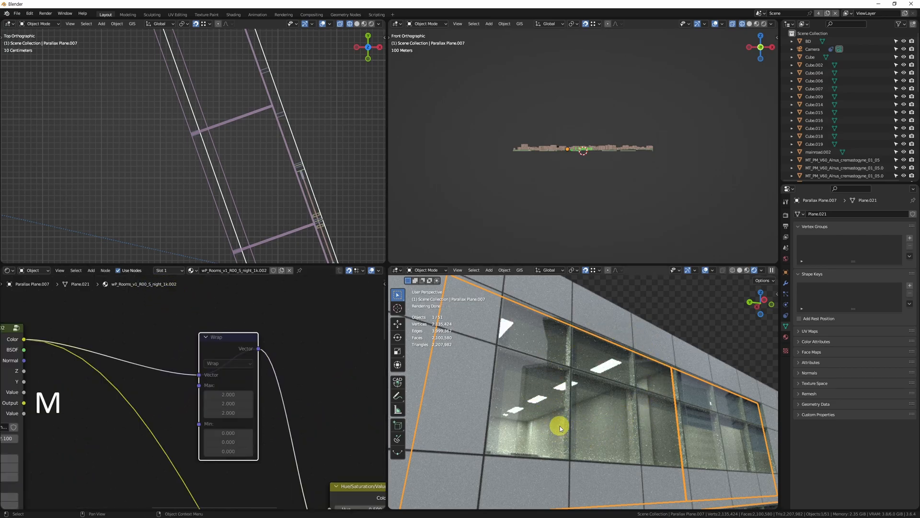
{"action": "left_click_drag", "start_coordinate": [248, 350], "coordinate": [231, 326]}
{"action": "middle_click_drag", "start_coordinate": [639, 380], "coordinate": [581, 372]}
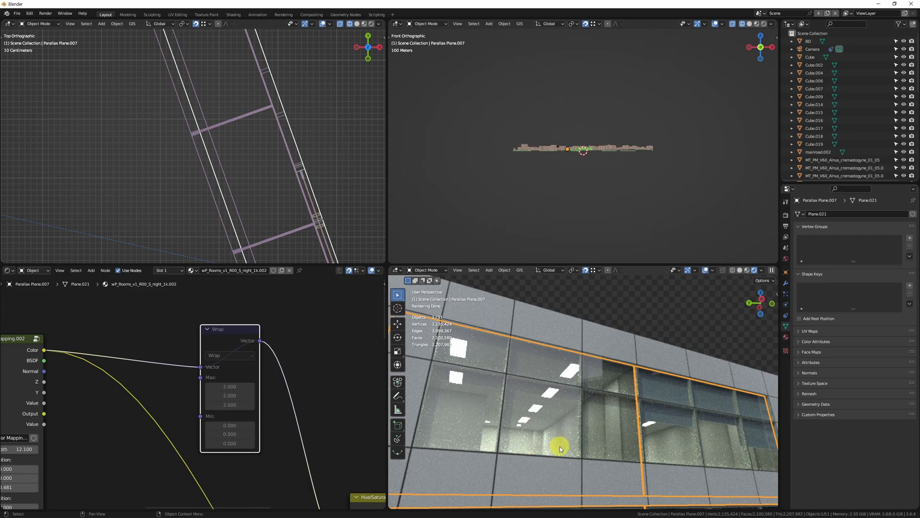
{"action": "left_click", "coordinate": [240, 329]}
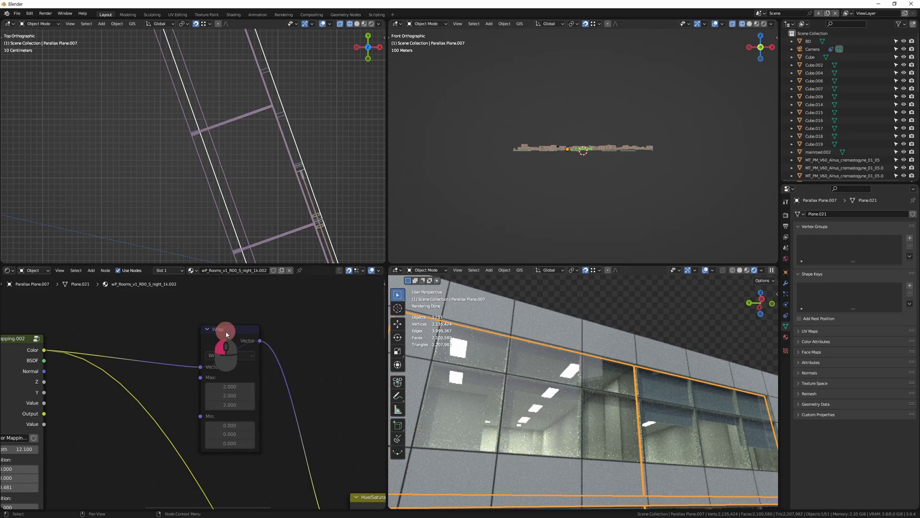
{"action": "key", "text": "m"}
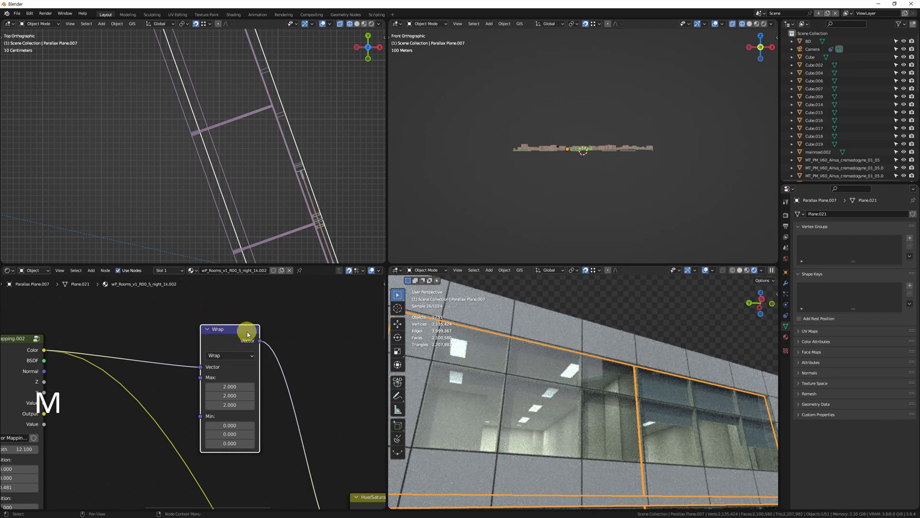
- Toggle the Wrap node off and on to compare the room brightness behind the windows at close range
{"action": "middle_click_drag", "start_coordinate": [270, 377], "coordinate": [224, 416]}
{"action": "left_click", "coordinate": [287, 357]}
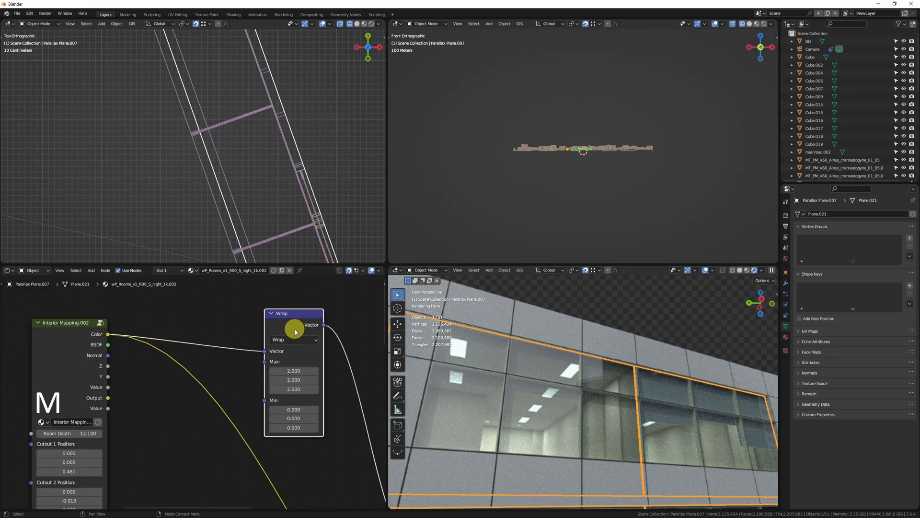
{"action": "key", "text": "m"}
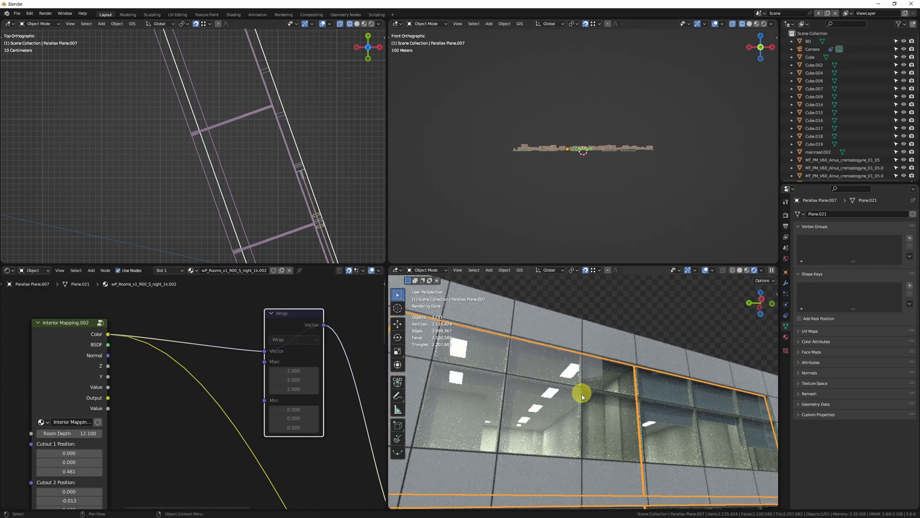
{"action": "key", "text": "m"}
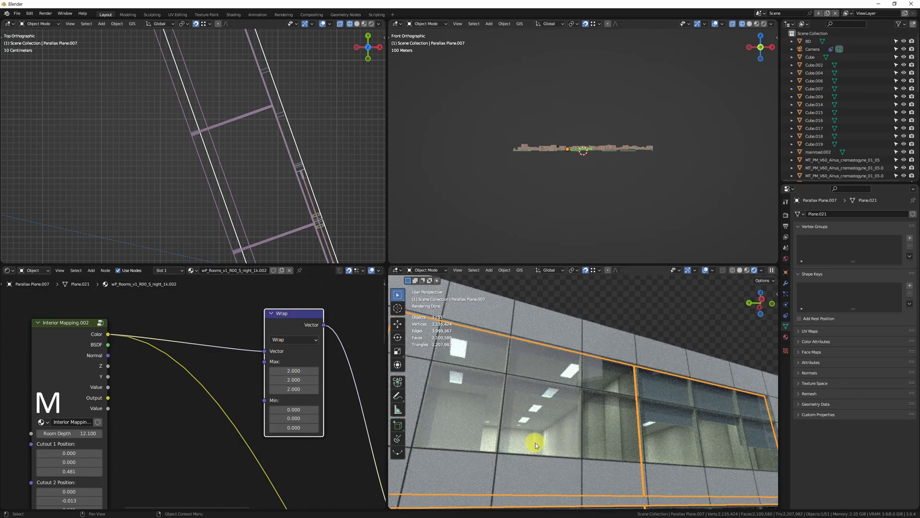
{"action": "scroll", "coordinate": [552, 380], "scroll_direction": "up", "scroll_amount": 3}
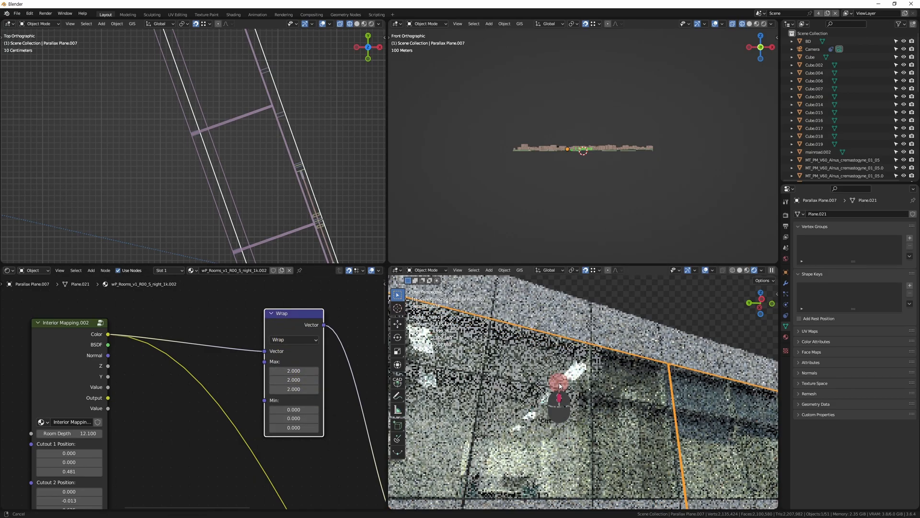
{"action": "middle_click_drag", "start_coordinate": [544, 436], "coordinate": [557, 416], "text": "shift"}
{"action": "key", "text": "m"}
{"action": "key", "text": "m"}
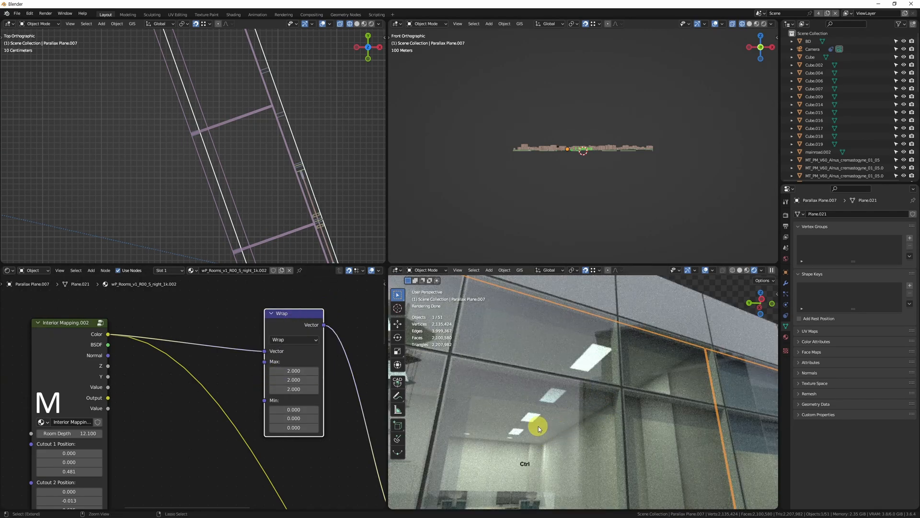
{"action": "scroll", "coordinate": [536, 427], "scroll_direction": "down", "scroll_amount": 2}
{"action": "scroll", "coordinate": [285, 338], "scroll_direction": "down", "scroll_amount": 3}
{"action": "key", "text": "shift+a"}
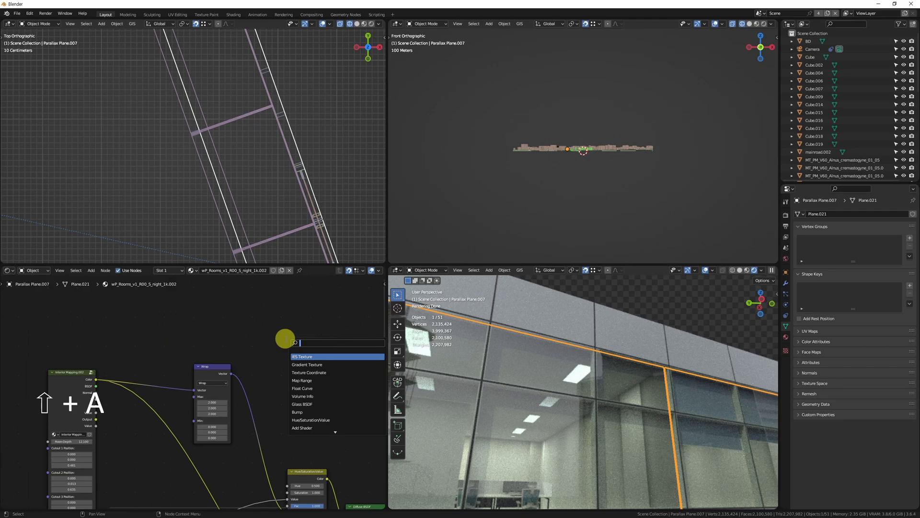
{"action": "type", "text": "li"}
{"action": "key", "text": "Return"}
{"action": "key", "text": "Return"}
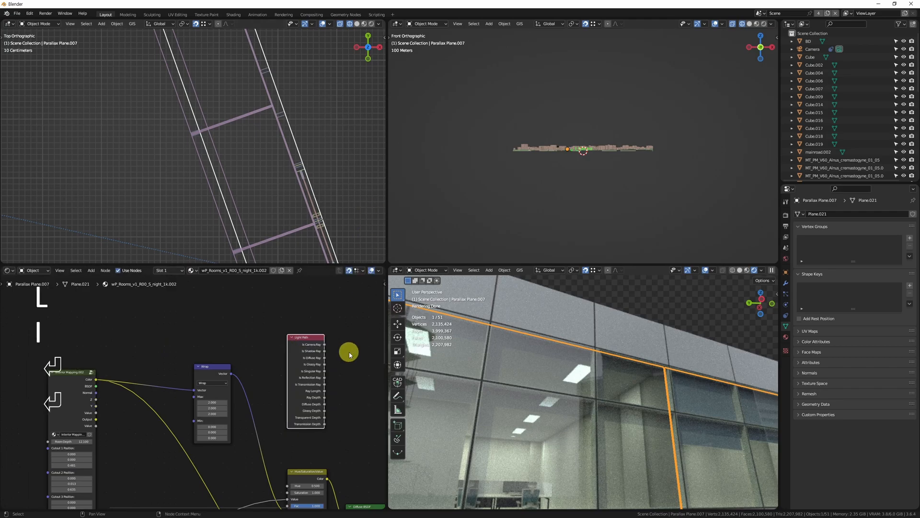
{"action": "key", "text": "ctrl+x"}
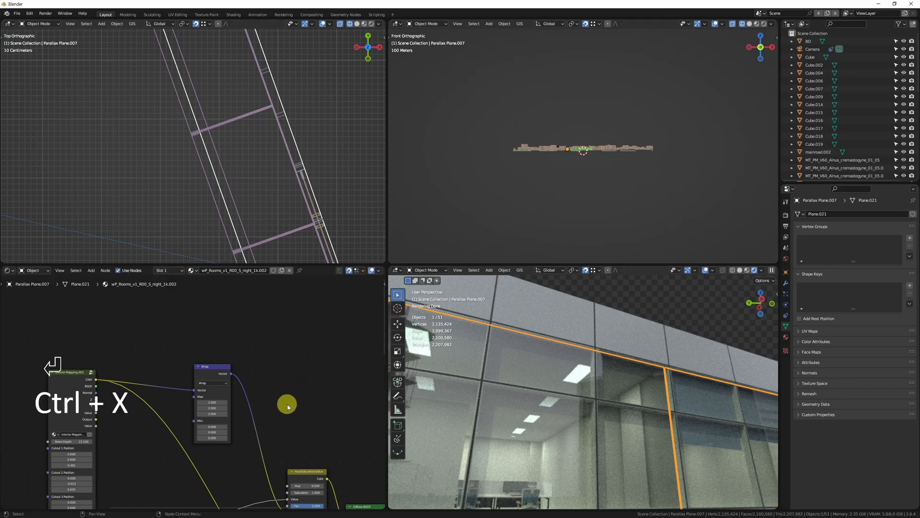
- Deselect the window planes, return to the camera view, and review the building's render at full size
{"action": "middle_click_drag", "start_coordinate": [246, 480], "coordinate": [278, 369]}
{"action": "scroll", "coordinate": [595, 408], "scroll_direction": "down", "scroll_amount": 5}
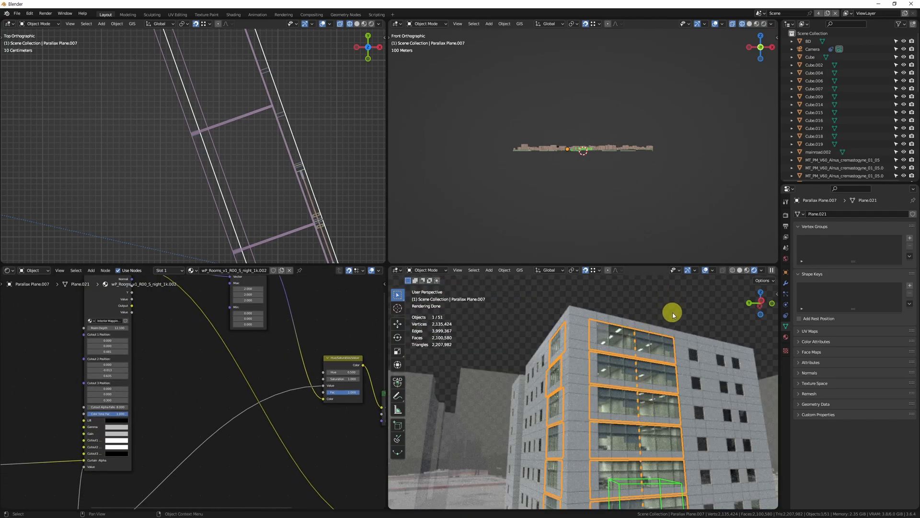
{"action": "middle_click_drag", "start_coordinate": [271, 335], "coordinate": [232, 353]}
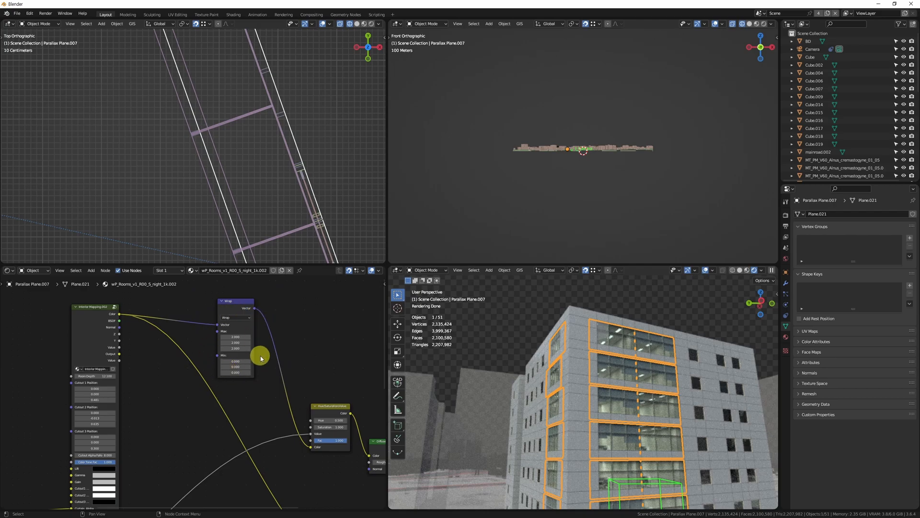
{"action": "left_click", "coordinate": [695, 326]}
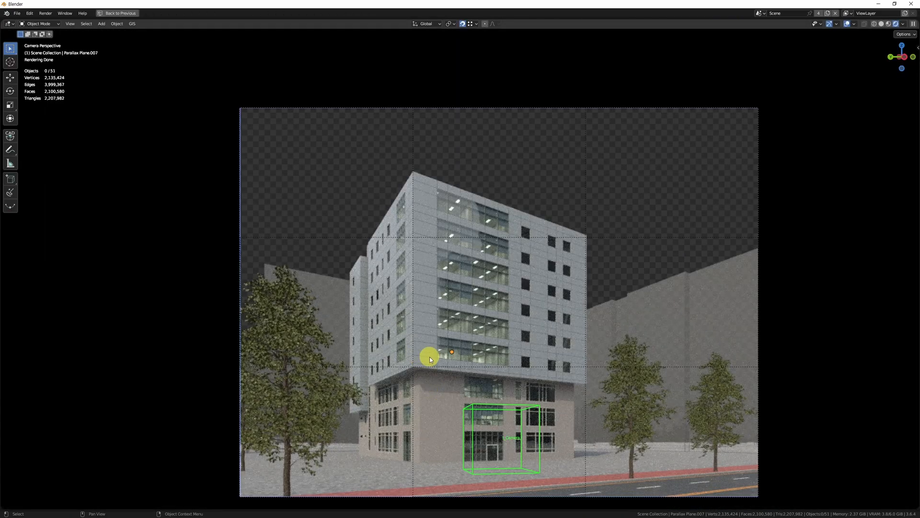
{"action": "key", "text": "alt+w"}
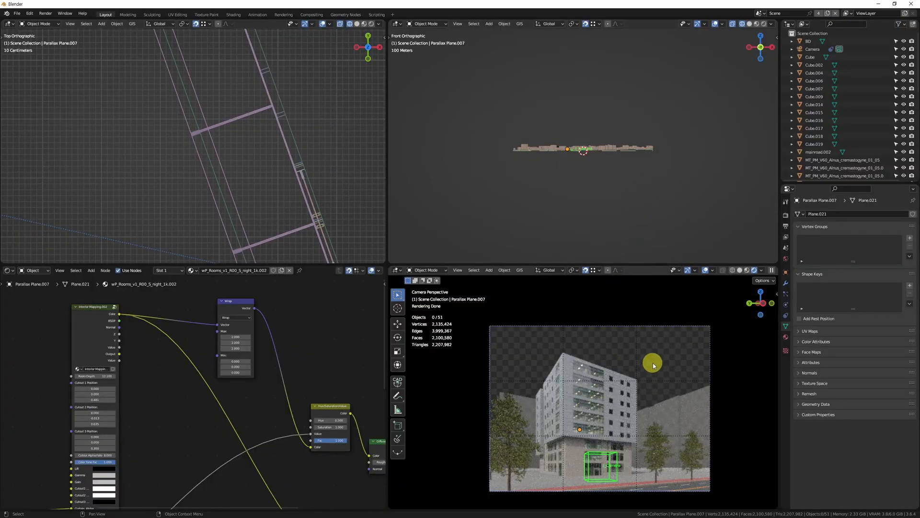
- Search the add-on preferences for "sky" and check that Lighting: Dynamic Sky is enabled
{"action": "key", "text": "ctrl+u"}
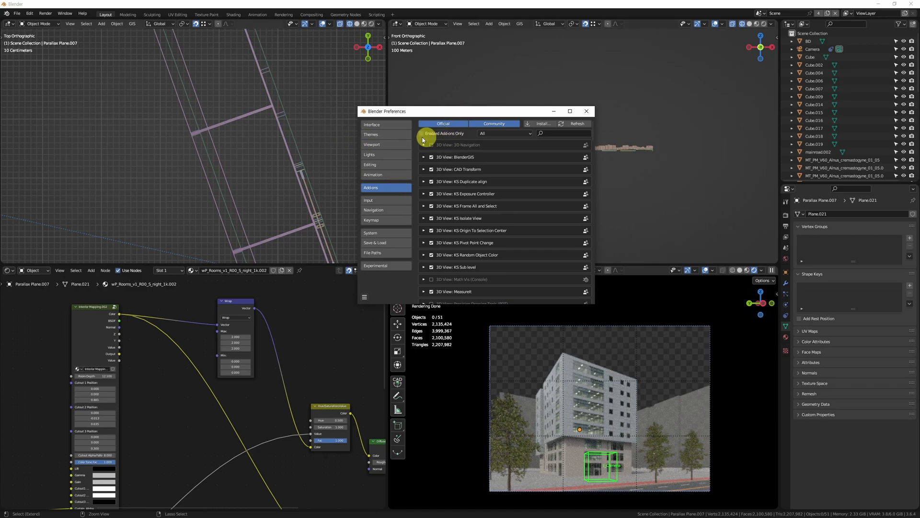
{"action": "left_click", "coordinate": [557, 134]}
{"action": "type", "text": "sky"}
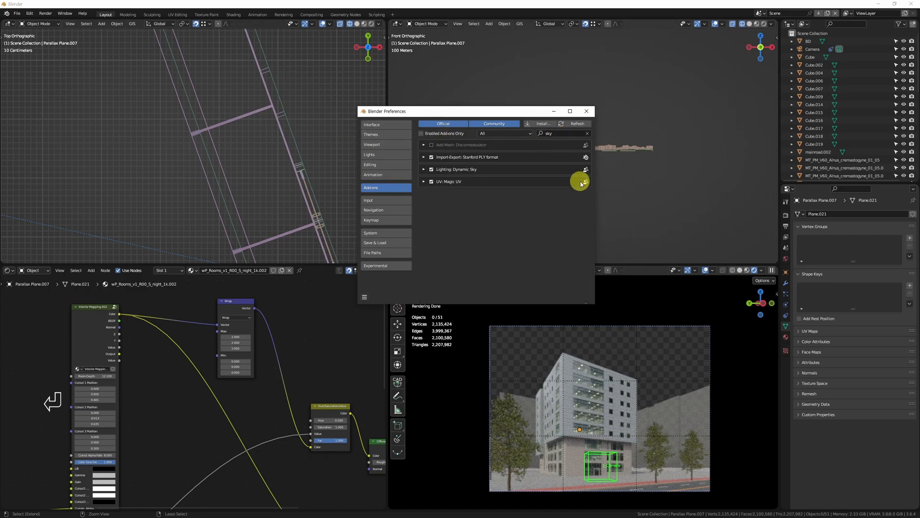
{"action": "left_click", "coordinate": [424, 170]}
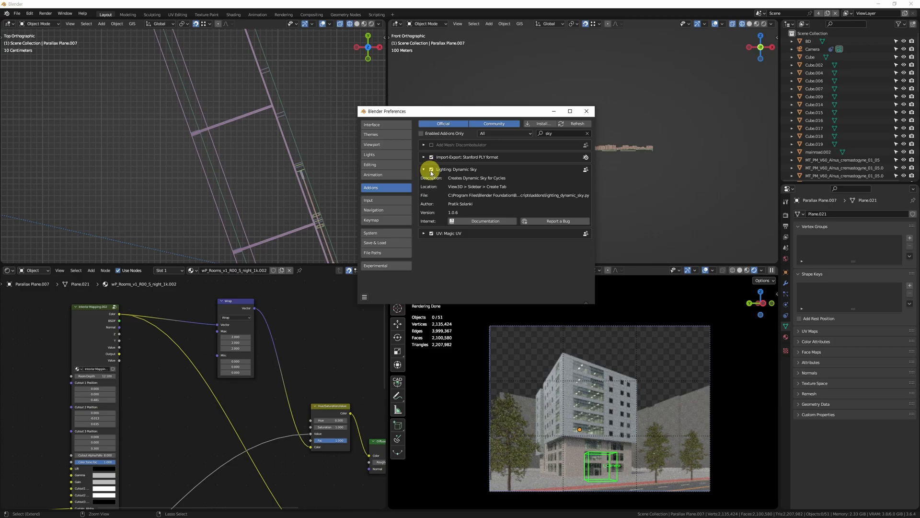
{"action": "left_click", "coordinate": [587, 111]}
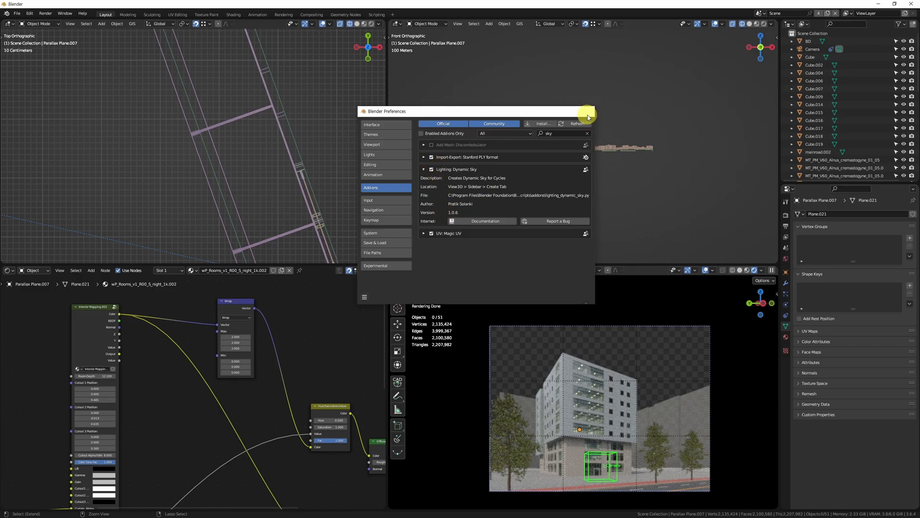
- Create a new sky world with the Dynamic Sky add-on
{"action": "key", "text": "alt+w"}
{"action": "key", "text": "n"}
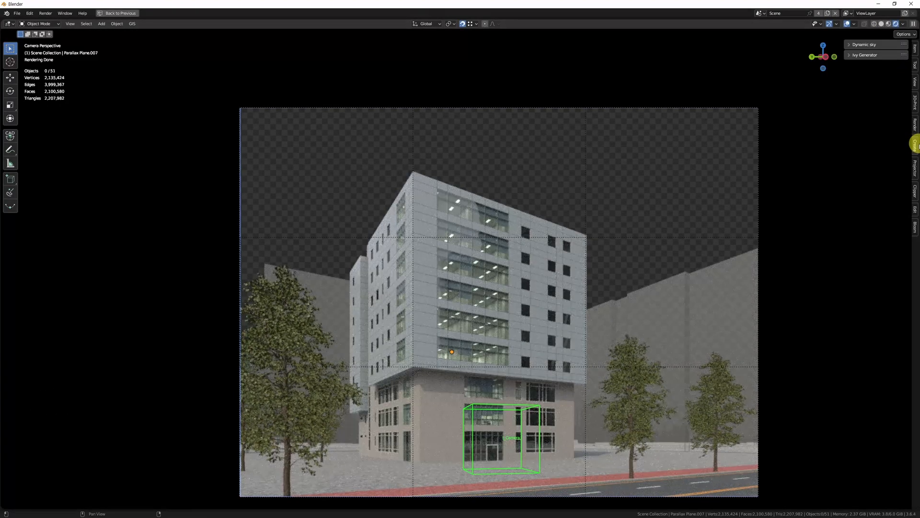
{"action": "left_click", "coordinate": [850, 45]}
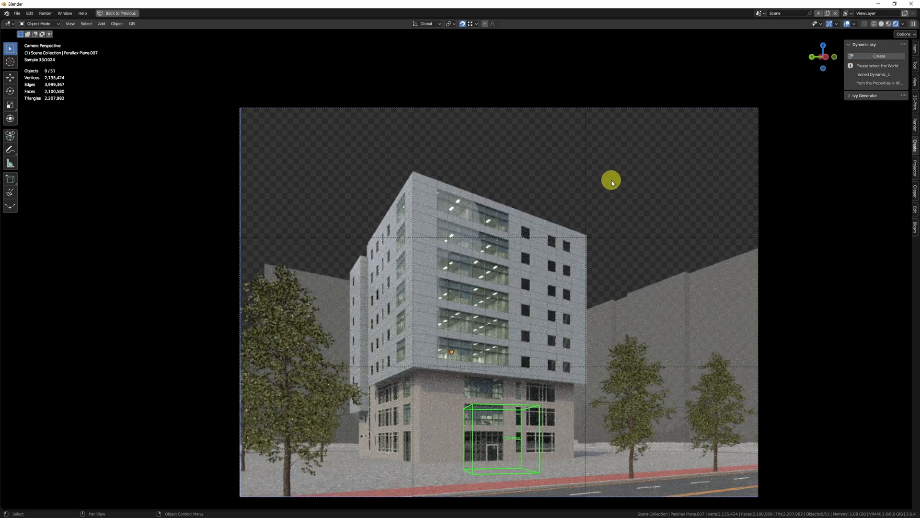
{"action": "key", "text": "alt+w"}
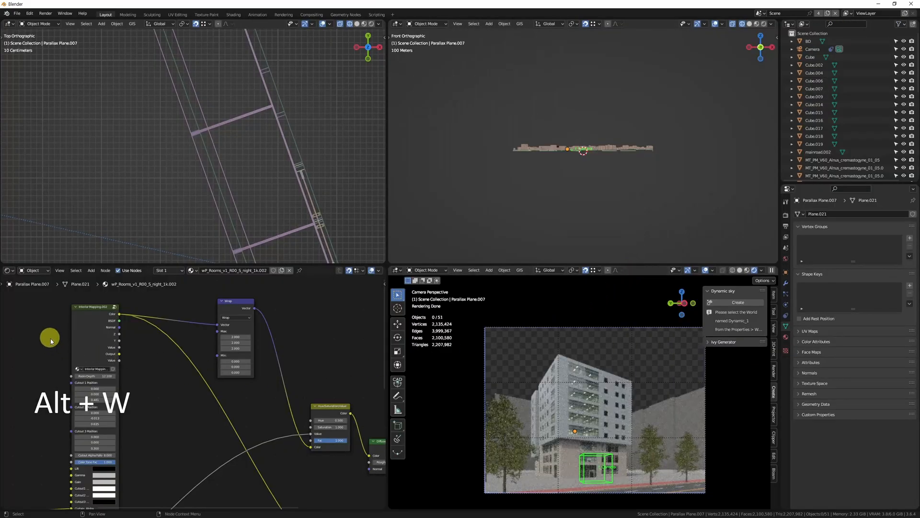
- Show the world shader nodes and assign the Dynamic_1 world to the scene
{"action": "left_click", "coordinate": [35, 270]}
{"action": "left_click", "coordinate": [41, 282]}
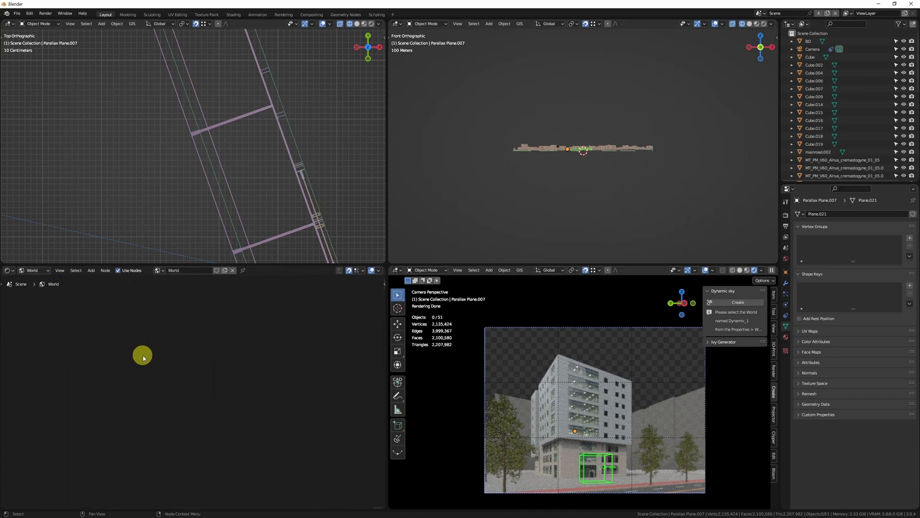
{"action": "key", "text": "z"}
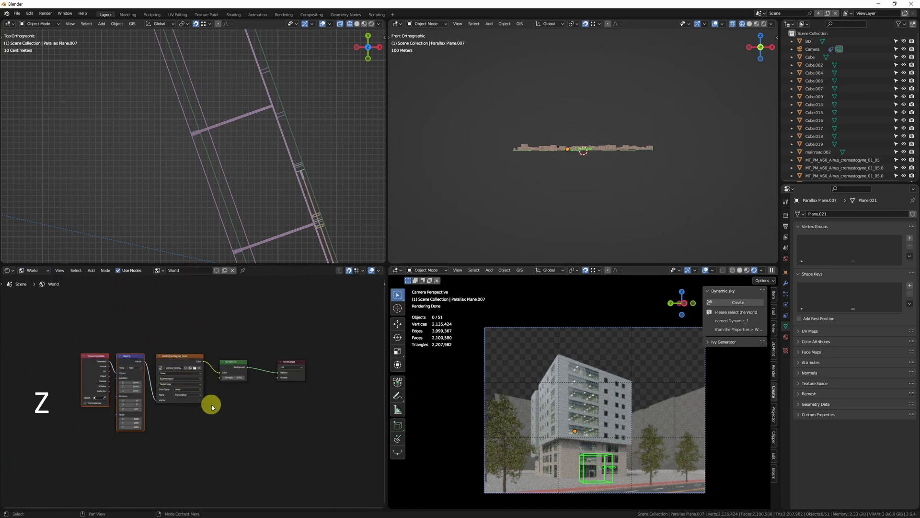
{"action": "left_click", "coordinate": [159, 271]}
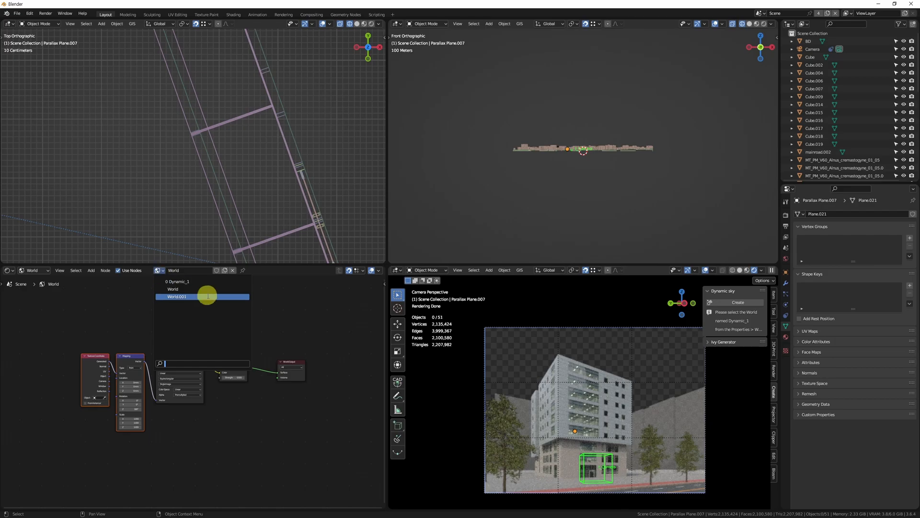
{"action": "left_click", "coordinate": [186, 282]}
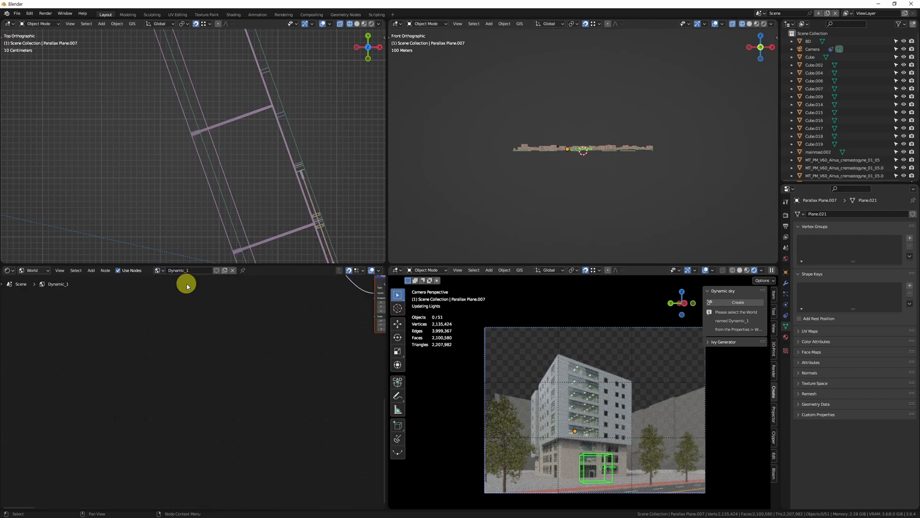
- Examine the Dynamic_1 node tree up to its World Output, and the building's lighting in the camera view
{"action": "middle_click_drag", "start_coordinate": [245, 357], "coordinate": [34, 471]}
{"action": "scroll", "coordinate": [255, 429], "scroll_direction": "down", "scroll_amount": 10}
{"action": "middle_click_drag", "start_coordinate": [290, 398], "coordinate": [119, 373]}
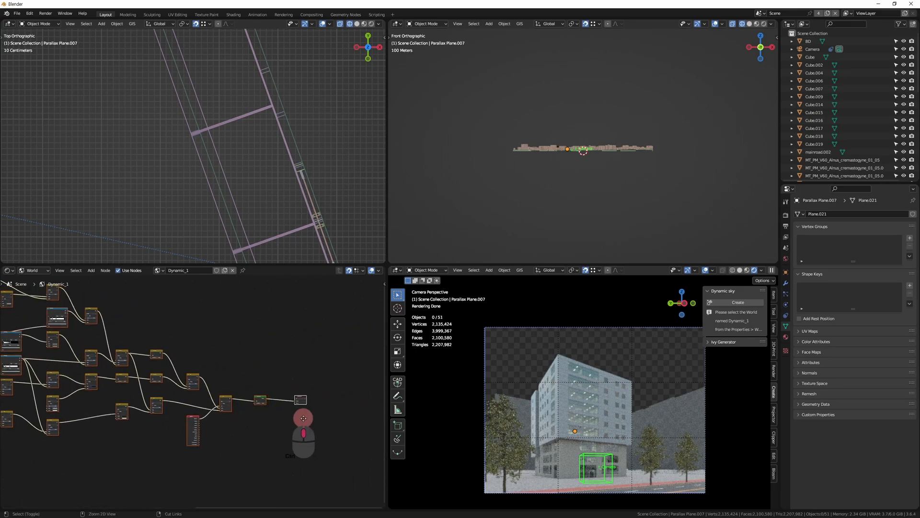
{"action": "scroll", "coordinate": [302, 411], "scroll_direction": "up", "scroll_amount": 8}
{"action": "left_click", "coordinate": [329, 395]}
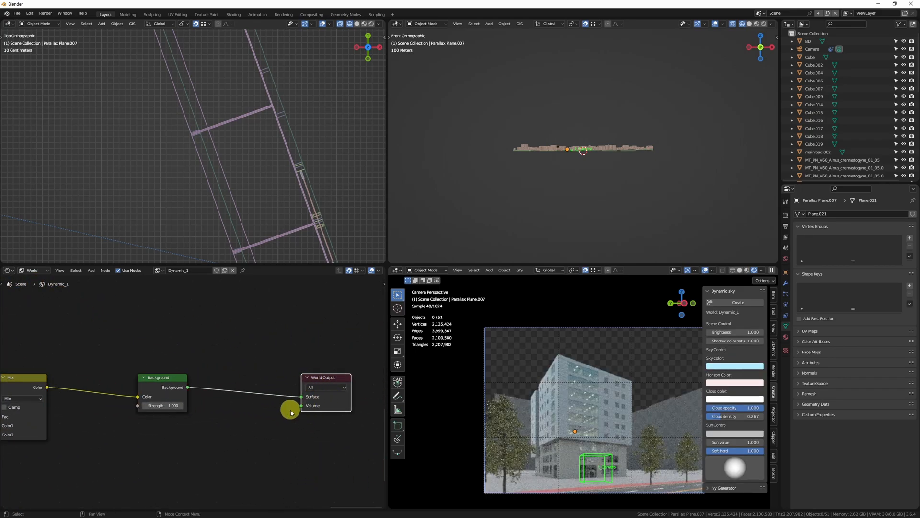
{"action": "middle_click_drag", "start_coordinate": [589, 408], "coordinate": [585, 441], "text": "ctrl"}
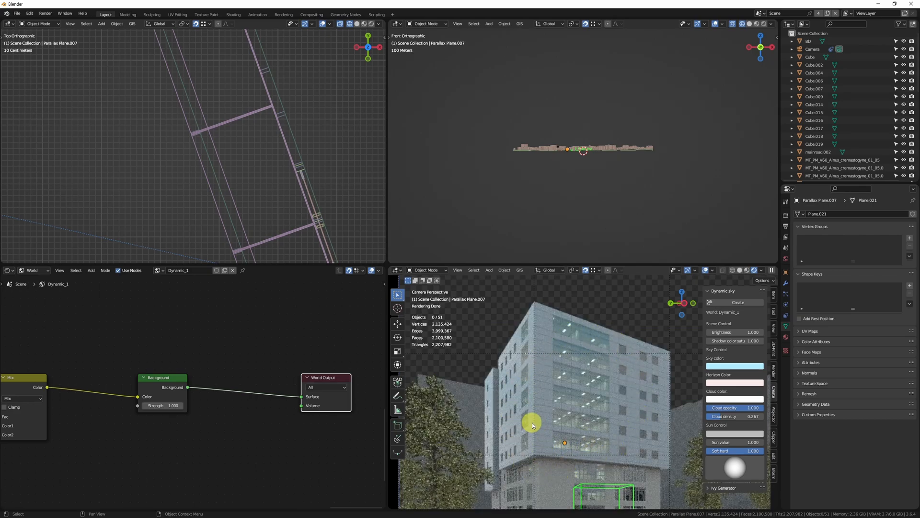
{"action": "middle_click_drag", "start_coordinate": [544, 431], "coordinate": [580, 392], "text": "ctrl"}
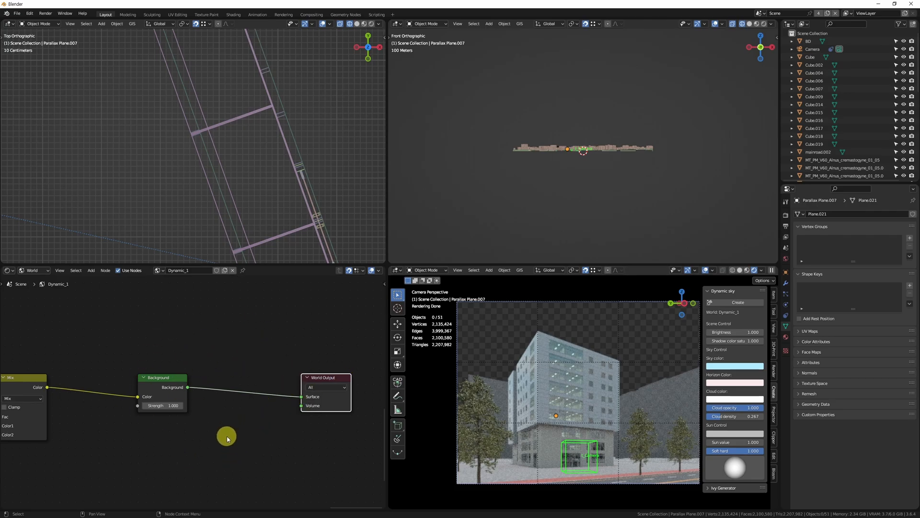
{"action": "key", "text": "n"}
{"action": "key", "text": "n"}
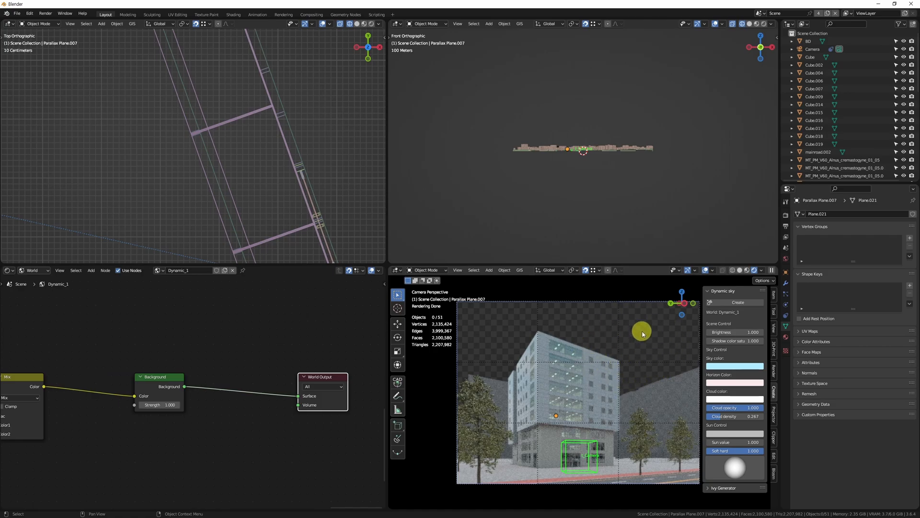
- Disable the Transparent film option in the render settings
{"action": "left_click", "coordinate": [785, 215]}
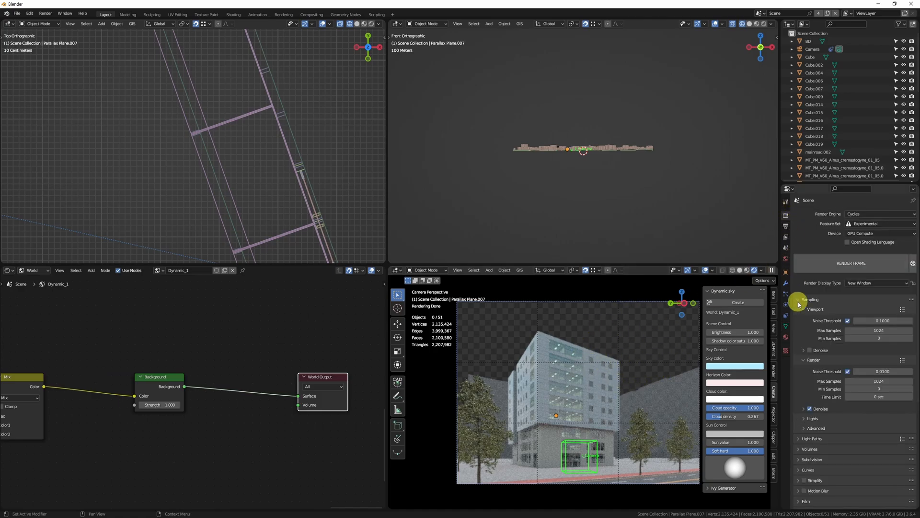
{"action": "middle_click_drag", "start_coordinate": [824, 494], "coordinate": [807, 305]}
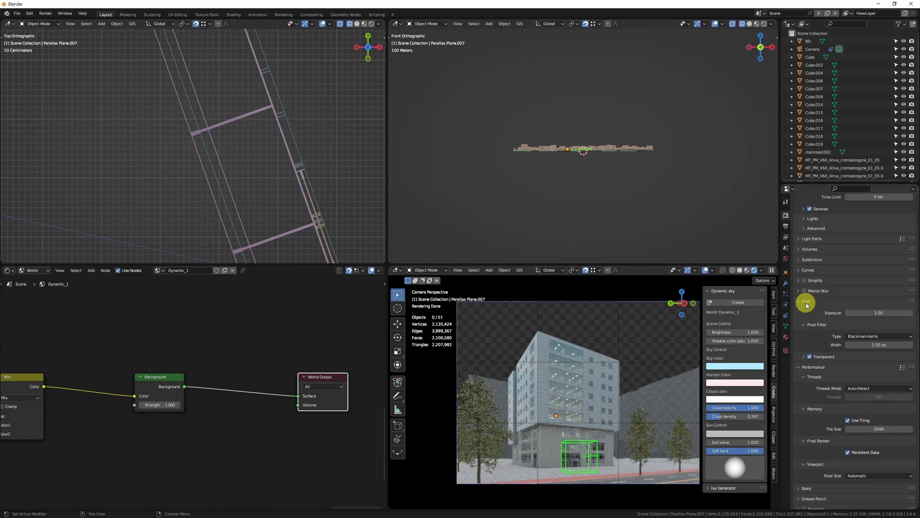
{"action": "left_click", "coordinate": [809, 357]}
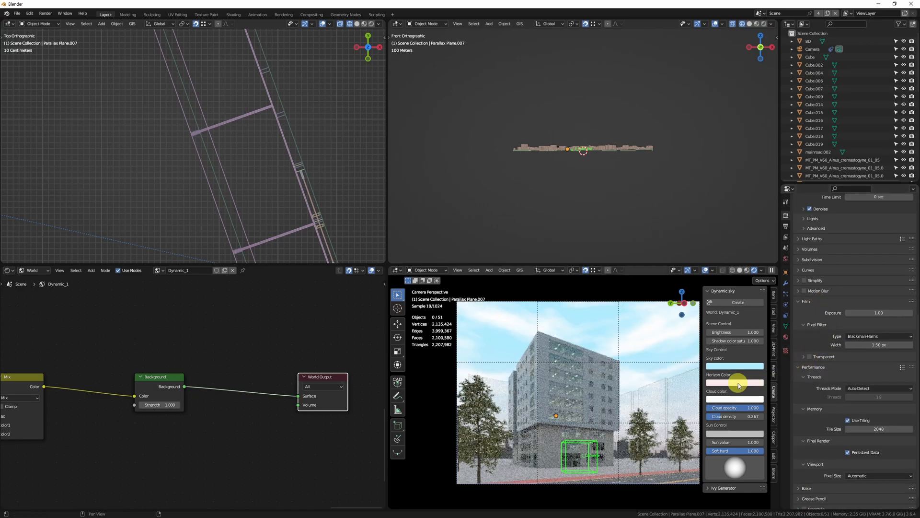
- Hide all scene objects to examine the bare sky at full size, along with the complete sky node network
{"action": "key", "text": "alt+q"}
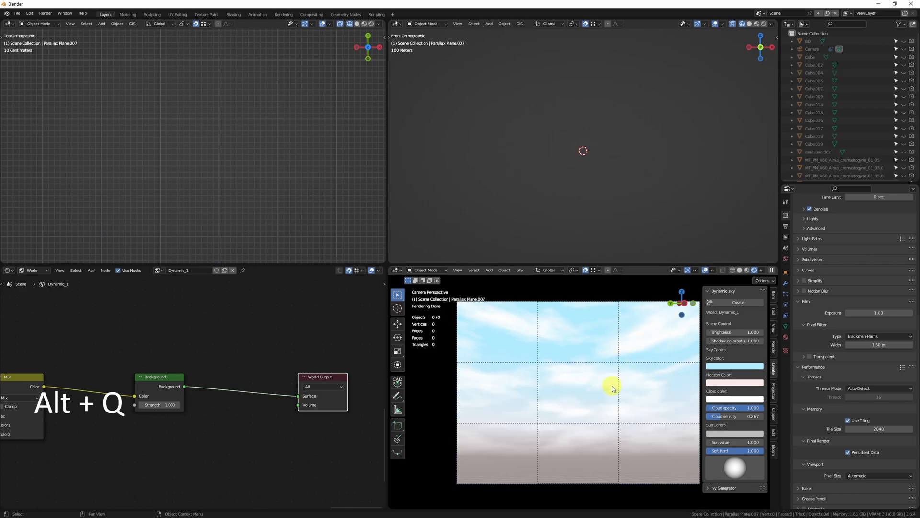
{"action": "middle_click_drag", "start_coordinate": [48, 435], "coordinate": [346, 366]}
{"action": "middle_click_drag", "start_coordinate": [228, 427], "coordinate": [304, 439], "text": "ctrl"}
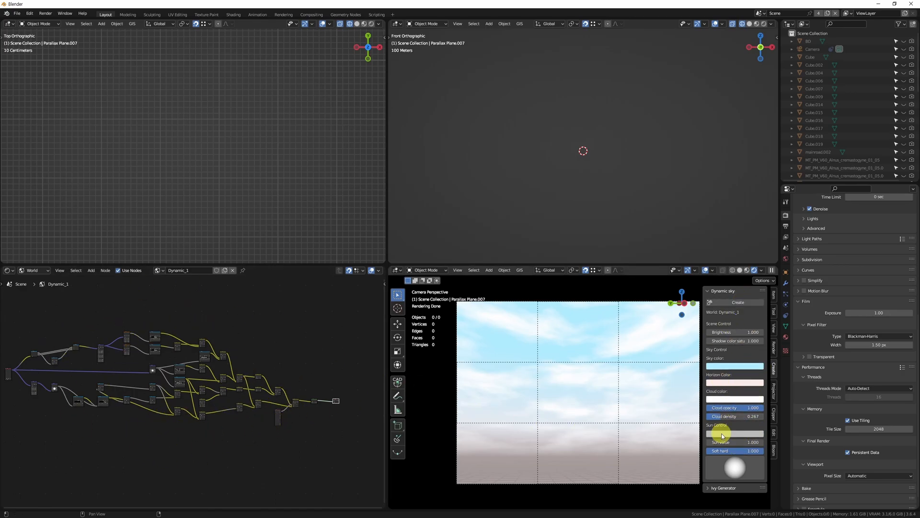
{"action": "key", "text": "ctrl+space"}
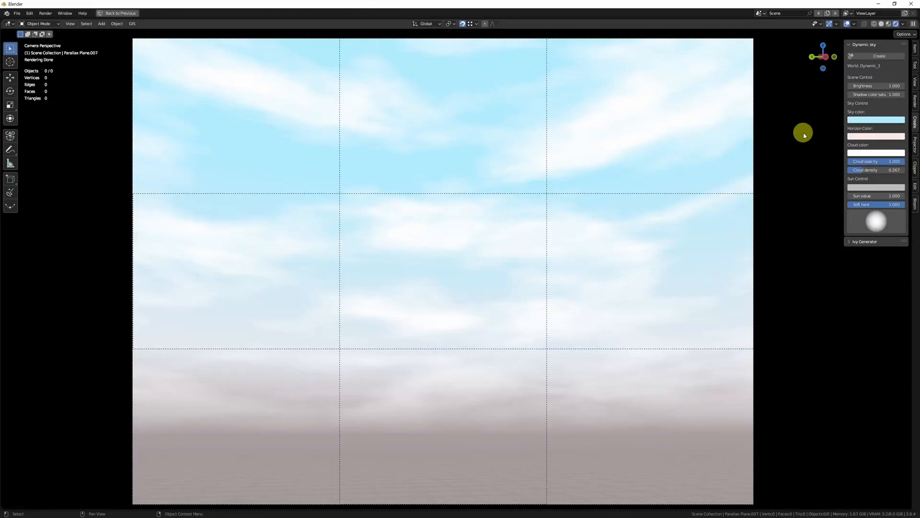
- Try a Dynamic Sky scene brightness of 2, and set it back to 1
{"action": "left_click", "coordinate": [869, 85]}
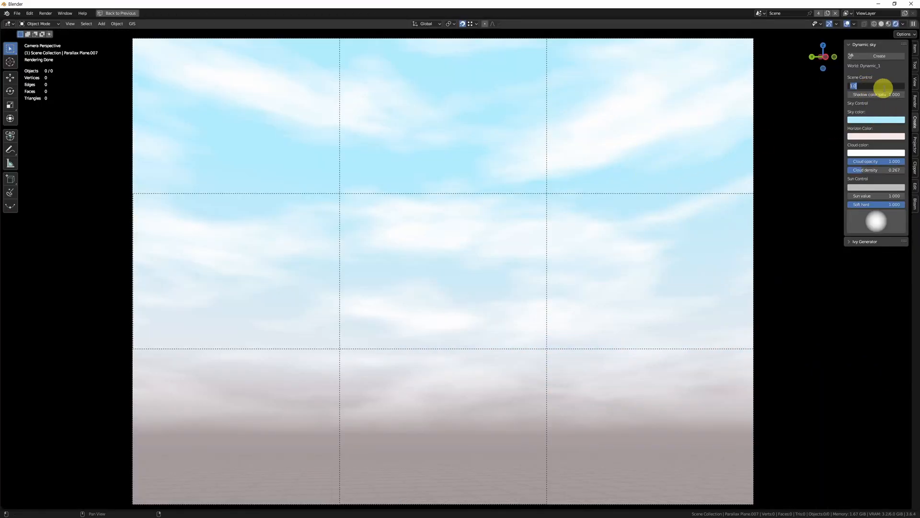
{"action": "type", "text": "2"}
{"action": "key", "text": "Return"}
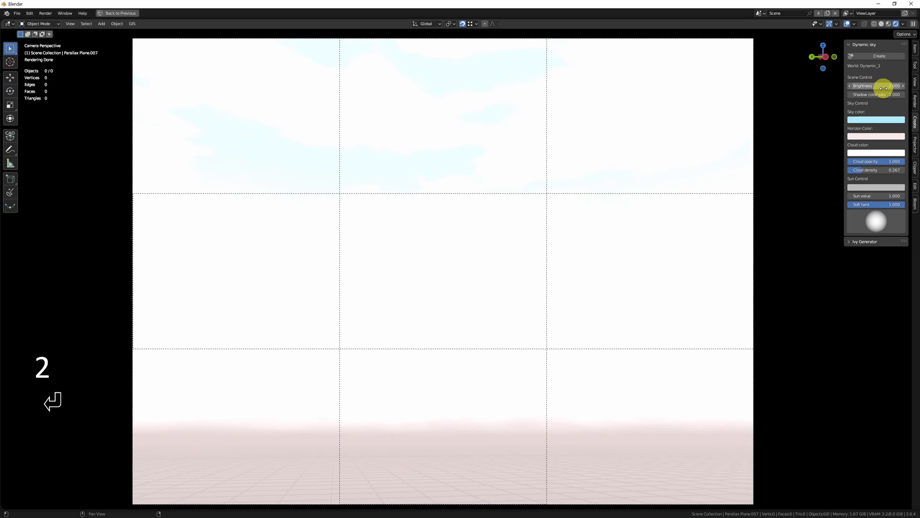
{"action": "left_click", "coordinate": [862, 88]}
{"action": "type", "text": "1"}
{"action": "key", "text": "Return"}
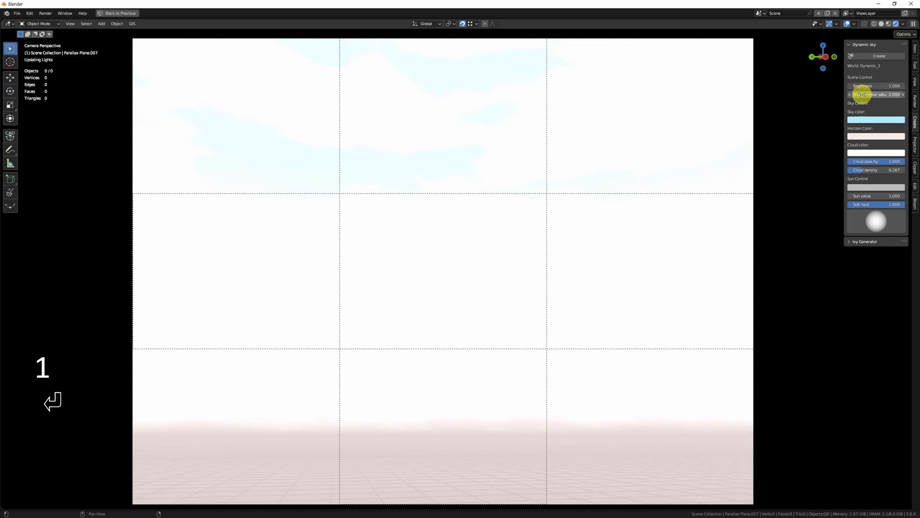
- Bring back the hidden scene objects and view the building against the sky in the maximized camera view
{"action": "key", "text": "alt+w"}
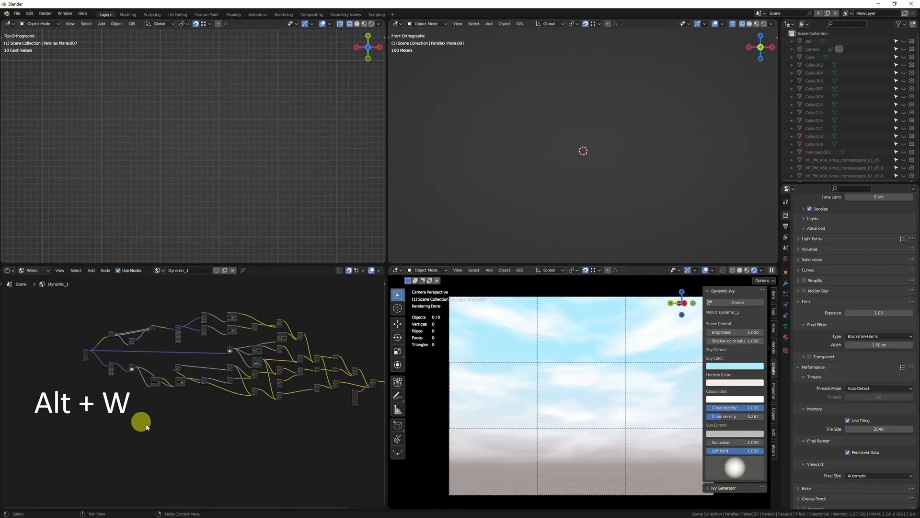
{"action": "middle_click_drag", "start_coordinate": [584, 377], "coordinate": [577, 384], "text": "shift"}
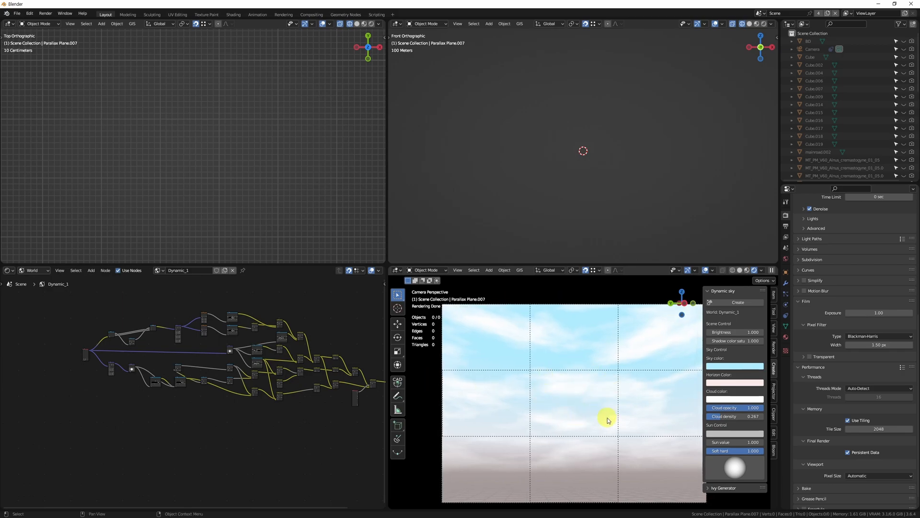
{"action": "key", "text": "alt+w"}
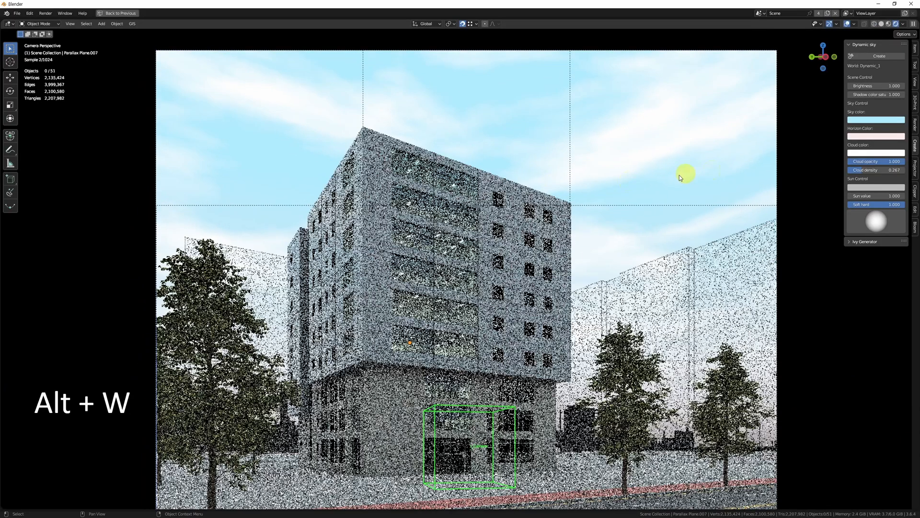
- Try a Dynamic Sky scene brightness of 2 with the building visible, and undo the change
{"action": "left_click", "coordinate": [897, 86]}
{"action": "type", "text": "2"}
{"action": "key", "text": "Return"}
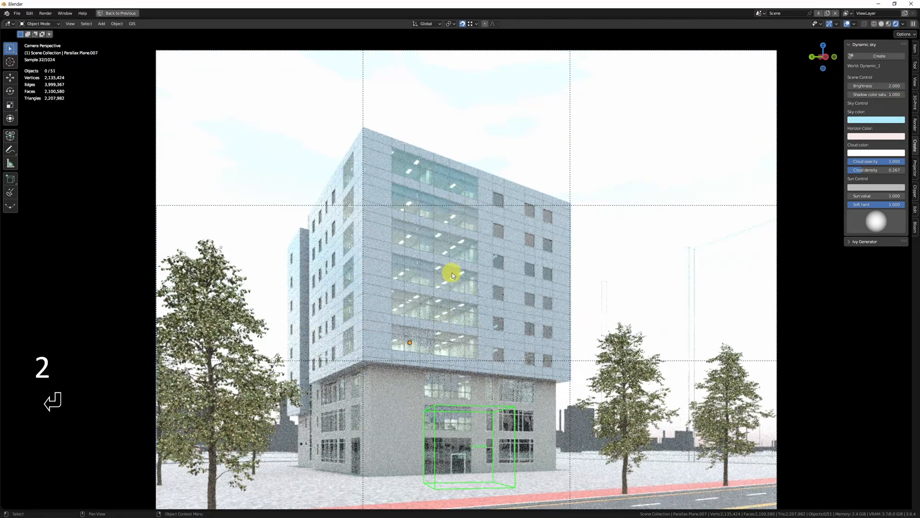
{"action": "key", "text": "ctrl+z"}
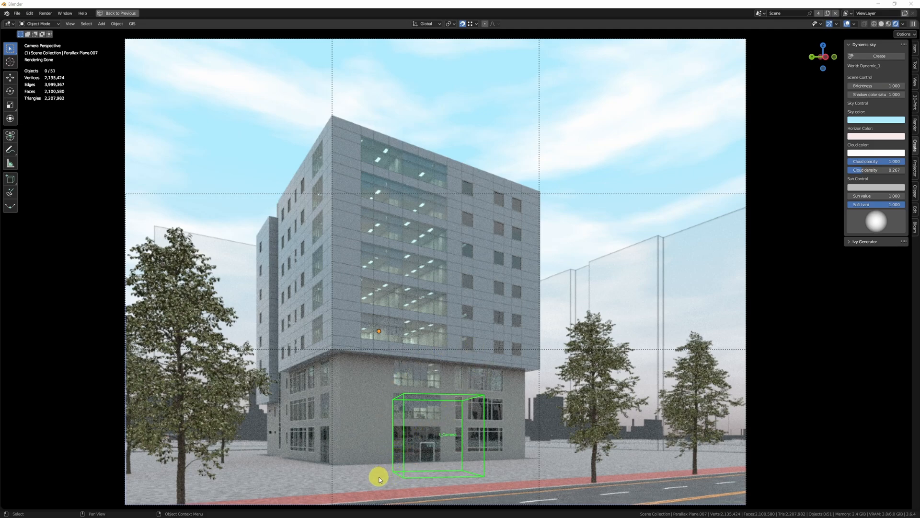
- Try a shadow color saturation of 0.1 in the scene controls, and set it back to 1
{"action": "left_click", "coordinate": [873, 94]}
{"action": "type", "text": "0.1"}
{"action": "key", "text": "Return"}
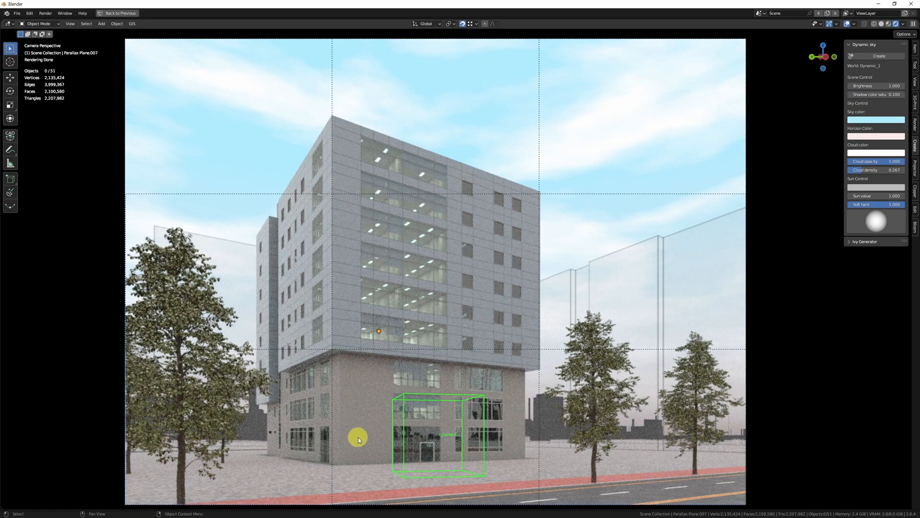
{"action": "left_click", "coordinate": [878, 94]}
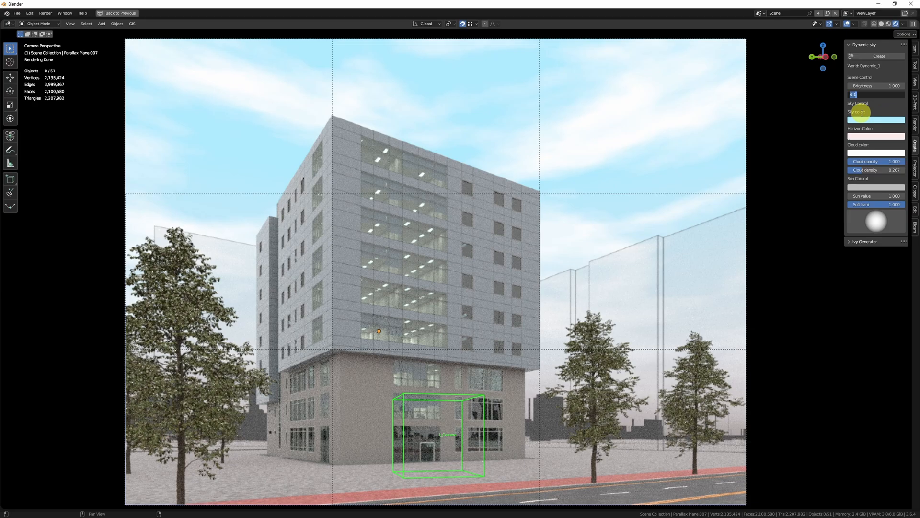
{"action": "type", "text": "1"}
{"action": "key", "text": "Return"}
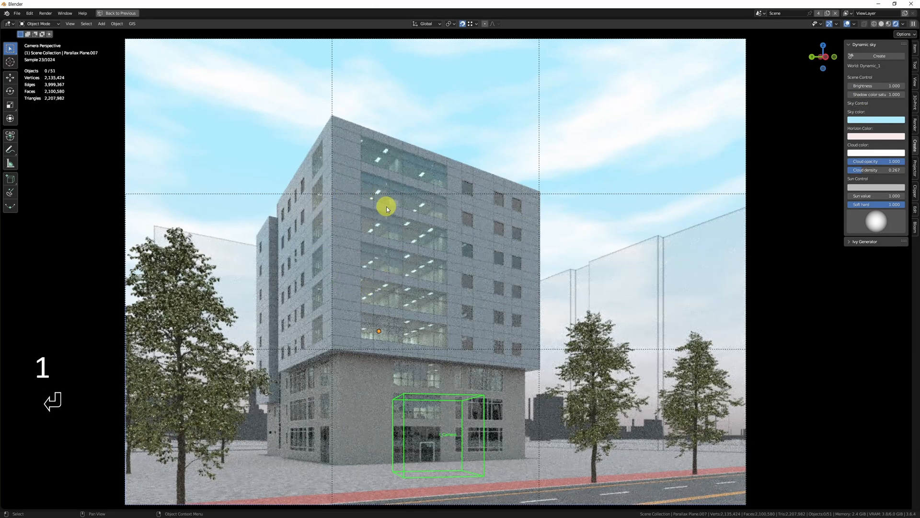
- Compare shadow color saturations of 0.1 and 2 on the building, and restore the value to 1
{"action": "left_click", "coordinate": [876, 94]}
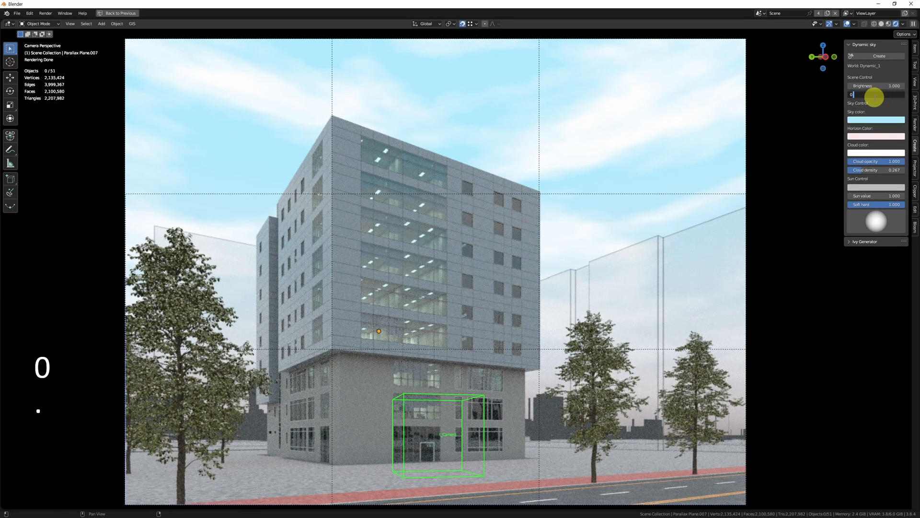
{"action": "key", "text": "Return"}
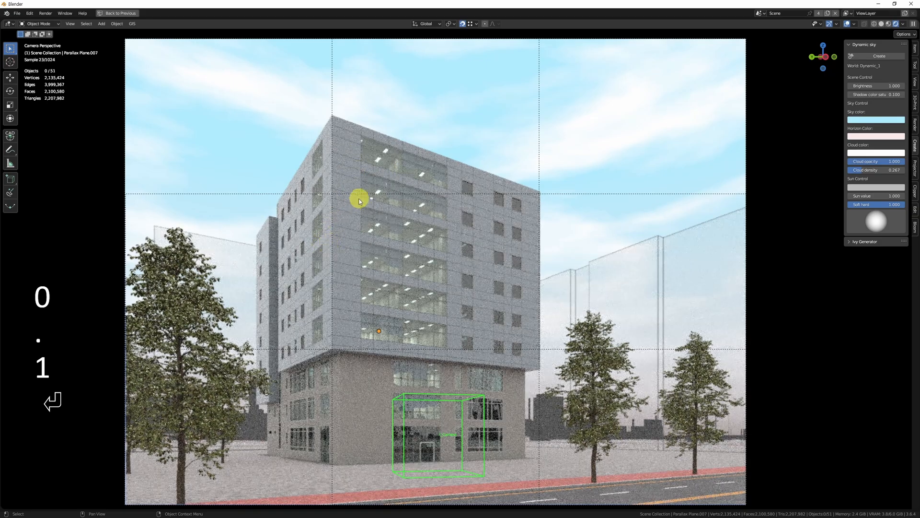
{"action": "middle_click_drag", "start_coordinate": [206, 421], "coordinate": [236, 401], "text": "shift"}
{"action": "left_click", "coordinate": [875, 96]}
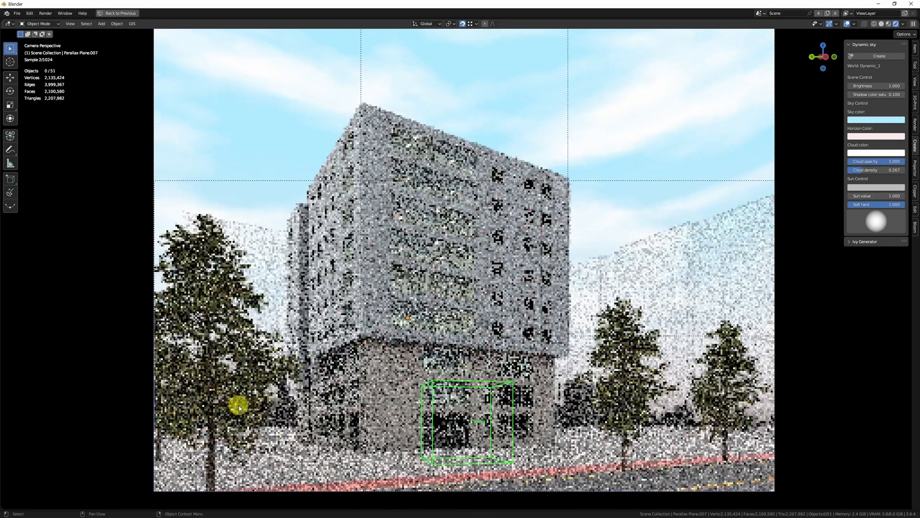
{"action": "type", "text": "2"}
{"action": "key", "text": "Return"}
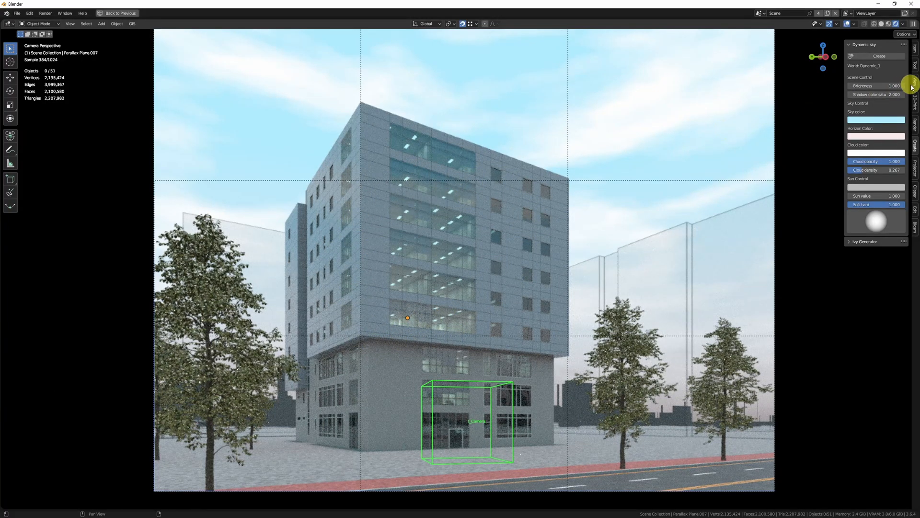
{"action": "type", "text": "1"}
{"action": "key", "text": "Return"}
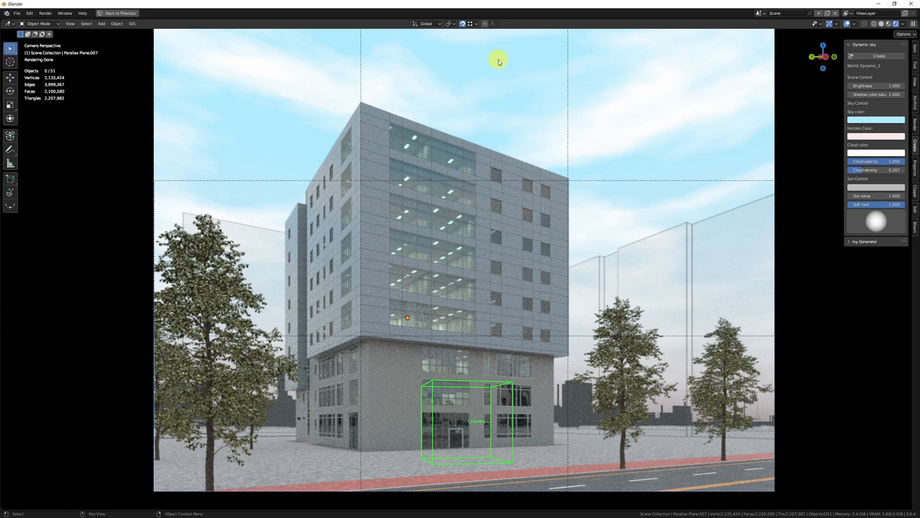
- Change the Dynamic Sky's sky color to a softer, less saturated pale blue
{"action": "left_click", "coordinate": [870, 122]}
{"action": "left_click", "coordinate": [868, 119]}
{"action": "left_click", "coordinate": [846, 142]}
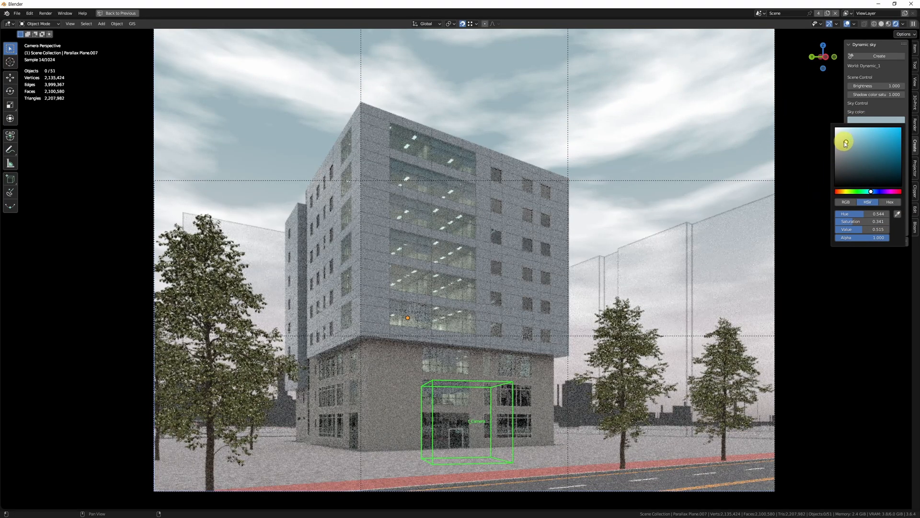
{"action": "left_click_drag", "start_coordinate": [856, 140], "coordinate": [857, 157]}
{"action": "left_click_drag", "start_coordinate": [858, 213], "coordinate": [881, 218]}
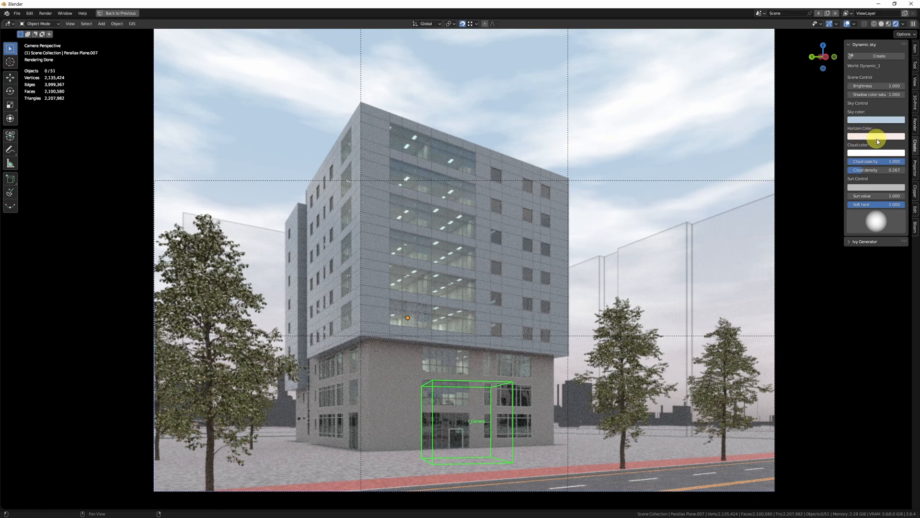
- Hide all scene objects, mark the sky and horizon zones with freehand annotation strokes, and remove the strokes
{"action": "key", "text": "alt+q"}
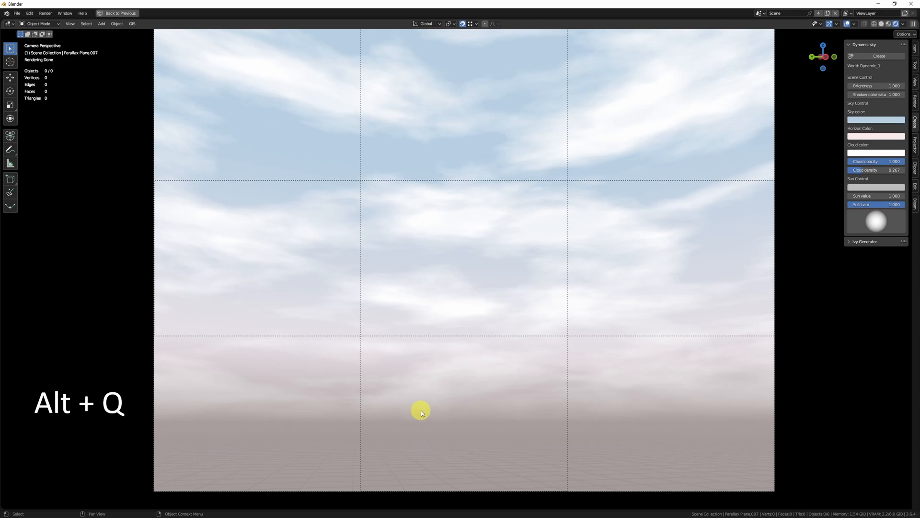
{"action": "key", "text": "d"}
{"action": "mouse_move", "coordinate": [477, 48]}
{"action": "left_mouse_down"}
{"action": "mouse_move", "coordinate": [468, 41]}
{"action": "mouse_move", "coordinate": [474, 59]}
{"action": "left_mouse_up"}
{"action": "left_click_drag", "start_coordinate": [418, 415], "coordinate": [563, 413]}
{"action": "mouse_move", "coordinate": [494, 405]}
{"action": "left_mouse_down"}
{"action": "mouse_move", "coordinate": [505, 100]}
{"action": "mouse_move", "coordinate": [498, 65]}
{"action": "mouse_move", "coordinate": [529, 89]}
{"action": "left_mouse_up"}
{"action": "key", "text": "shift+ctrl+alt+Delete"}
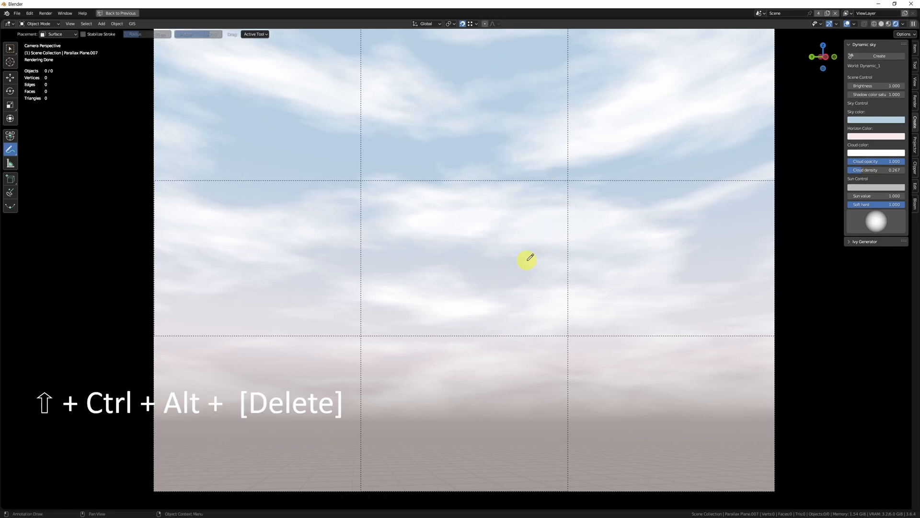
{"action": "key", "text": "ctrl+c"}
- Try a strong red horizon color on the bare sky, and undo it
{"action": "left_click", "coordinate": [875, 136]}
{"action": "left_click_drag", "start_coordinate": [869, 152], "coordinate": [898, 153]}
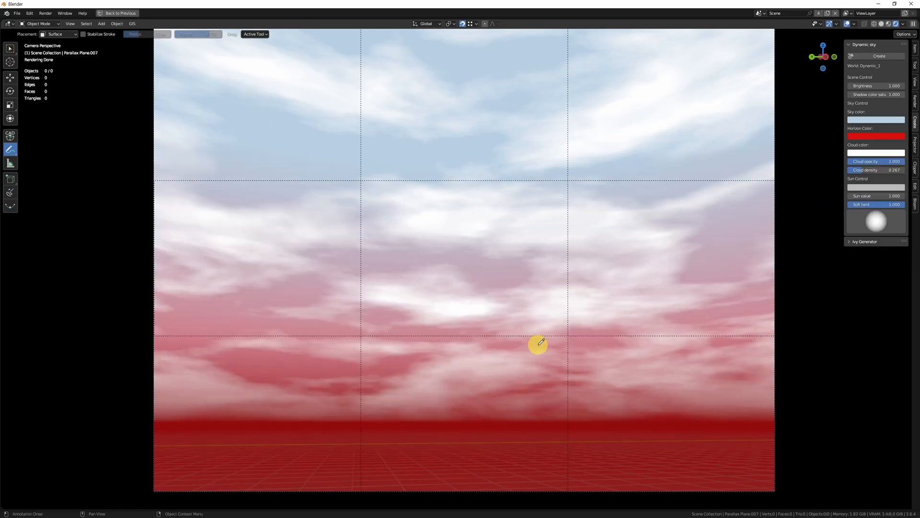
{"action": "key", "text": "ctrl+z"}
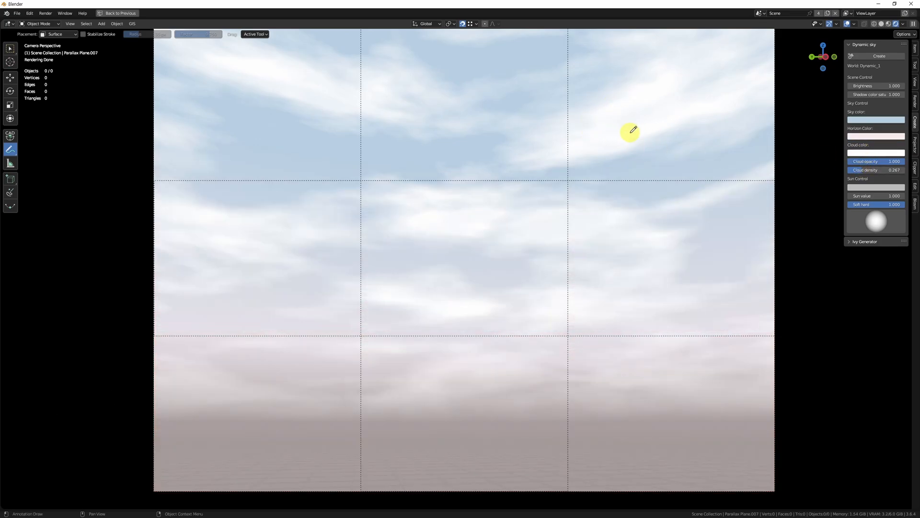
- Try a red cloud color on the bare sky, and undo it
{"action": "left_click", "coordinate": [890, 152]}
{"action": "left_click", "coordinate": [891, 46]}
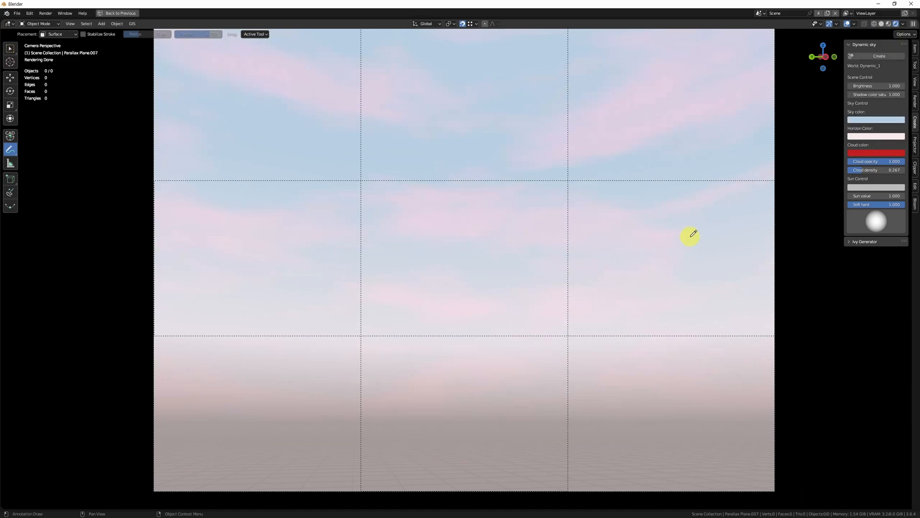
{"action": "key", "text": "ctrl+z"}
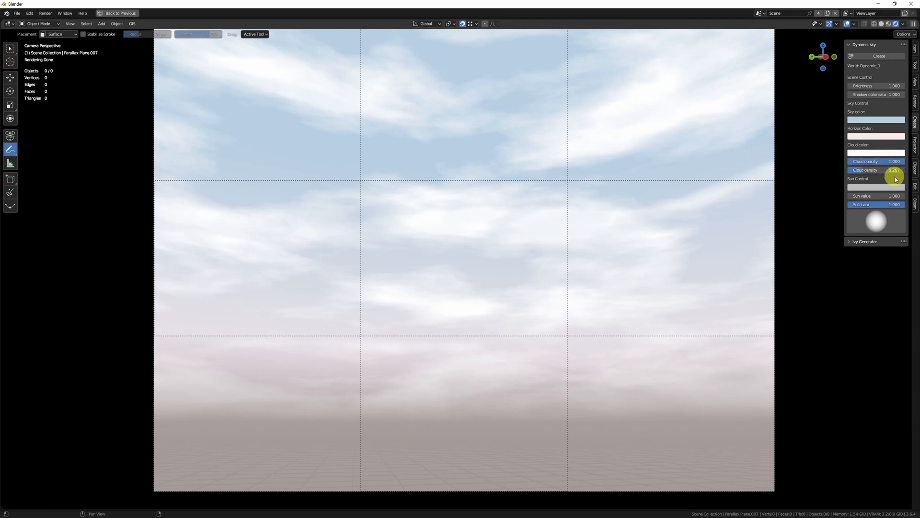
- Try cloud opacities of 0 and 0.445, and set the opacity back to 1
{"action": "left_click_drag", "start_coordinate": [900, 161], "coordinate": [733, 162]}
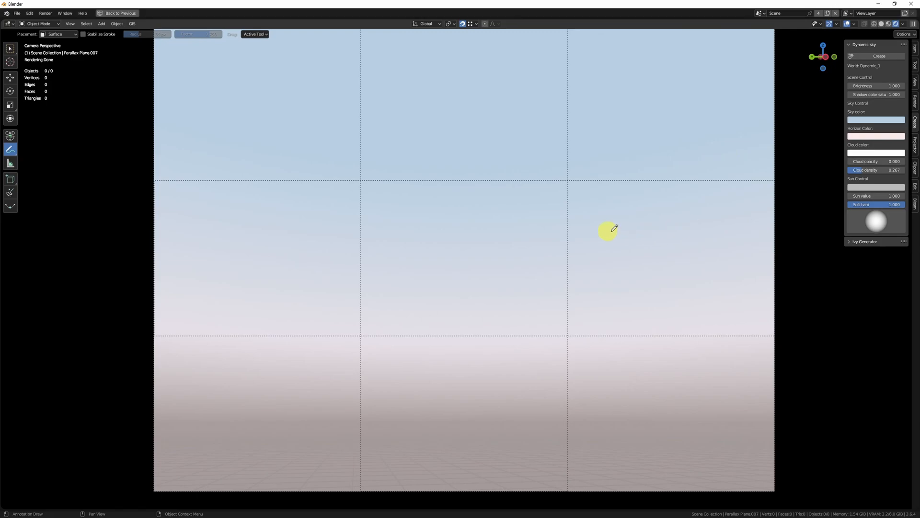
{"action": "left_click_drag", "start_coordinate": [857, 162], "coordinate": [676, 205]}
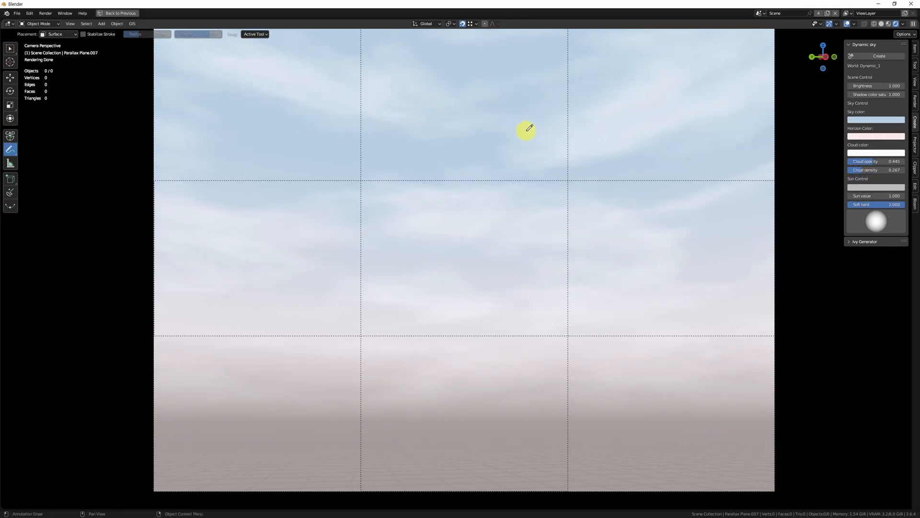
{"action": "left_click", "coordinate": [865, 163]}
{"action": "type", "text": "1"}
{"action": "key", "text": "Return"}
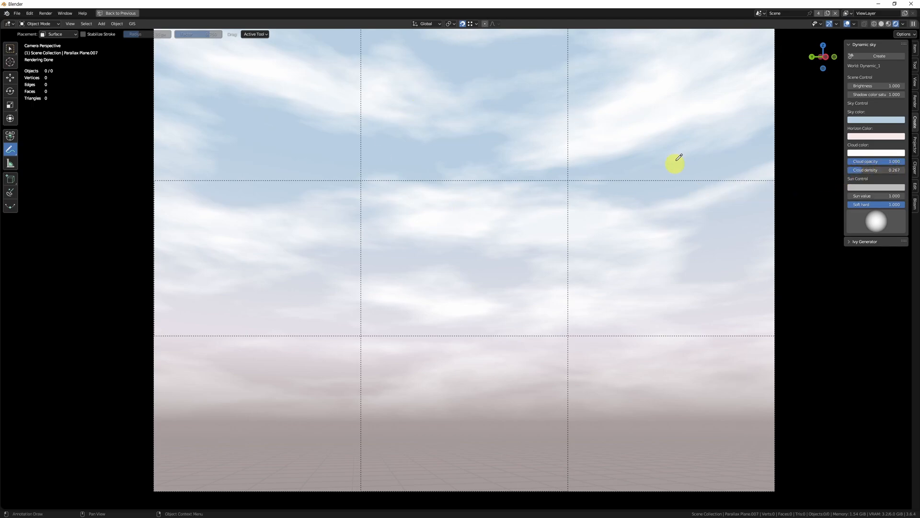
- Try cloud densities of 0, 1 and 5 to compare the cloud coverage
{"action": "key", "text": "ctrl+z"}
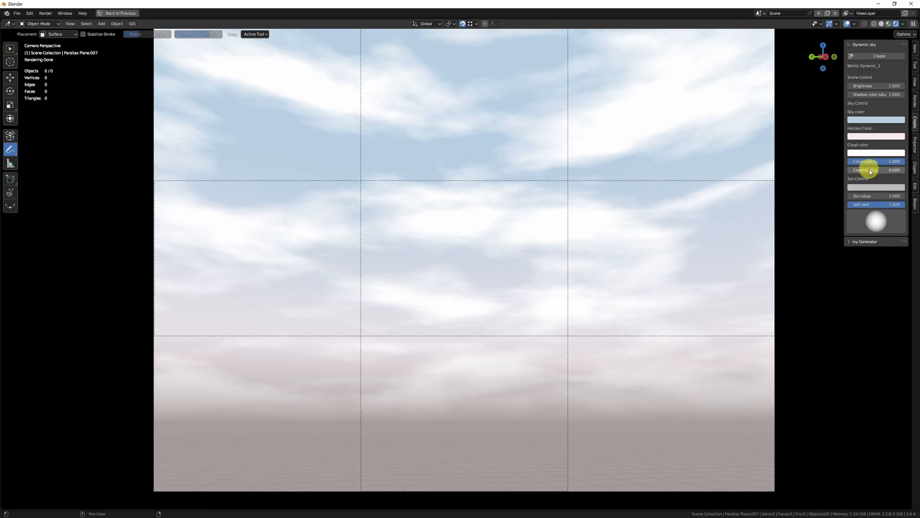
{"action": "left_click_drag", "start_coordinate": [862, 171], "coordinate": [904, 171]}
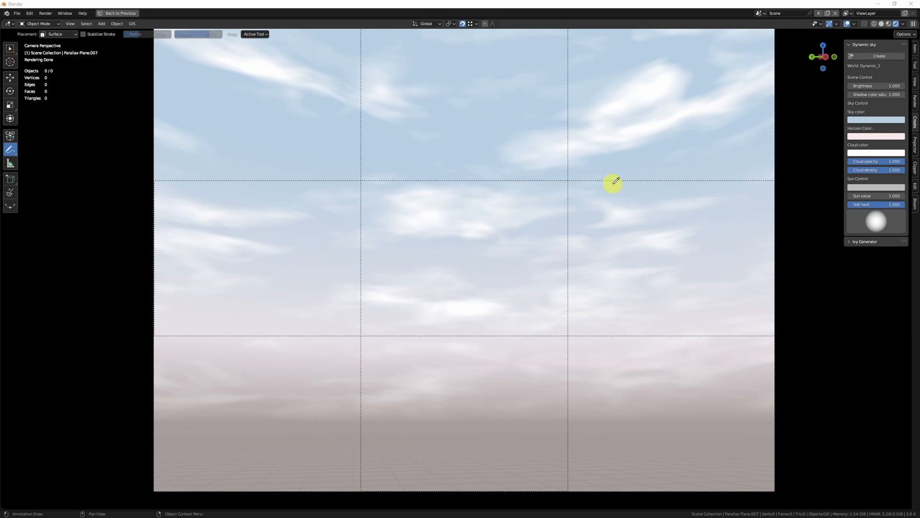
{"action": "left_click", "coordinate": [889, 170]}
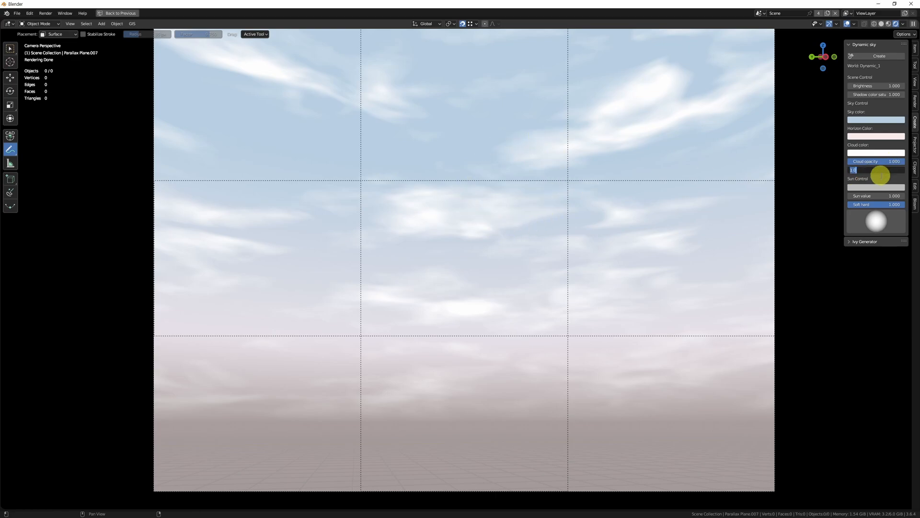
{"action": "type", "text": "1"}
{"action": "key", "text": "Return"}
{"action": "left_click", "coordinate": [890, 170]}
{"action": "key", "text": "Return"}
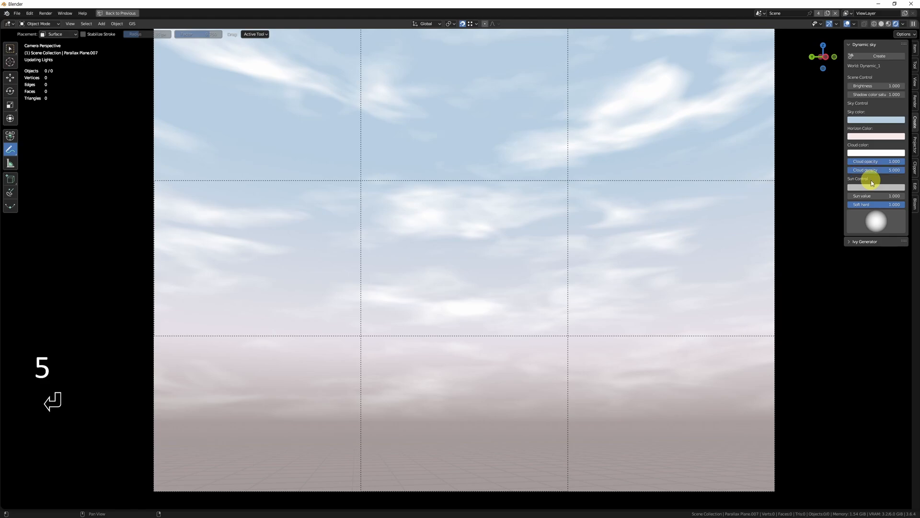
- Try a cloud density of 0, and settle on a density of 0.2
{"action": "left_click", "coordinate": [886, 169]}
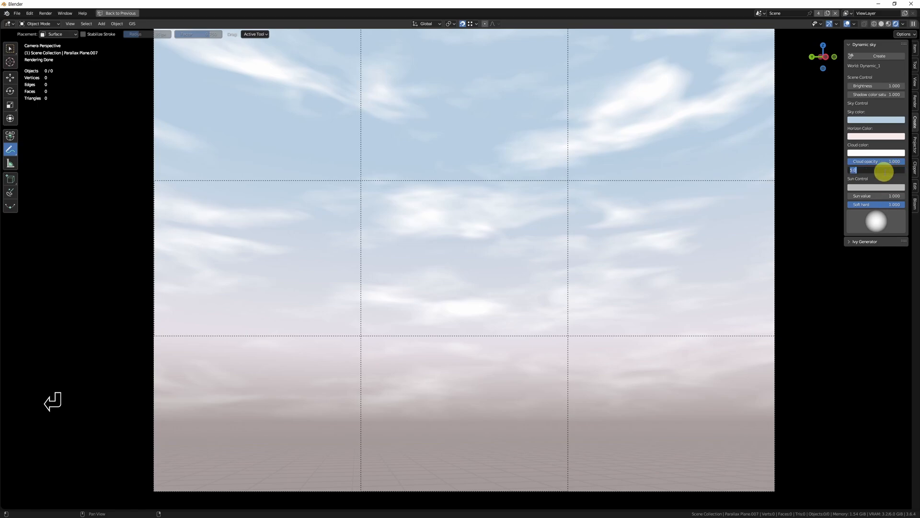
{"action": "type", "text": "0"}
{"action": "key", "text": "Return"}
{"action": "left_click", "coordinate": [876, 172]}
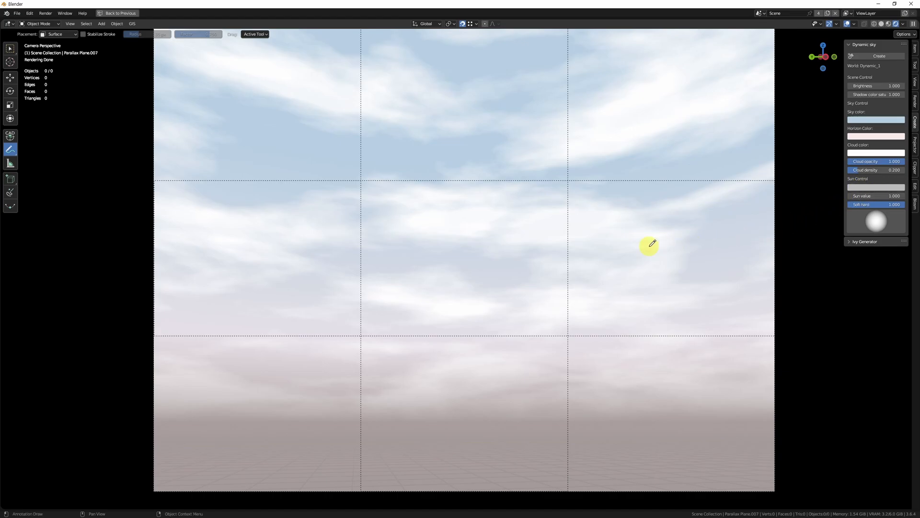
- Look up at the sun disc in the sky, and return to the camera view with all scene objects shown
{"action": "key", "text": "w"}
{"action": "middle_click_drag", "start_coordinate": [470, 185], "coordinate": [464, 212]}
{"action": "middle_click_drag", "start_coordinate": [464, 251], "coordinate": [483, 215], "text": "alt"}
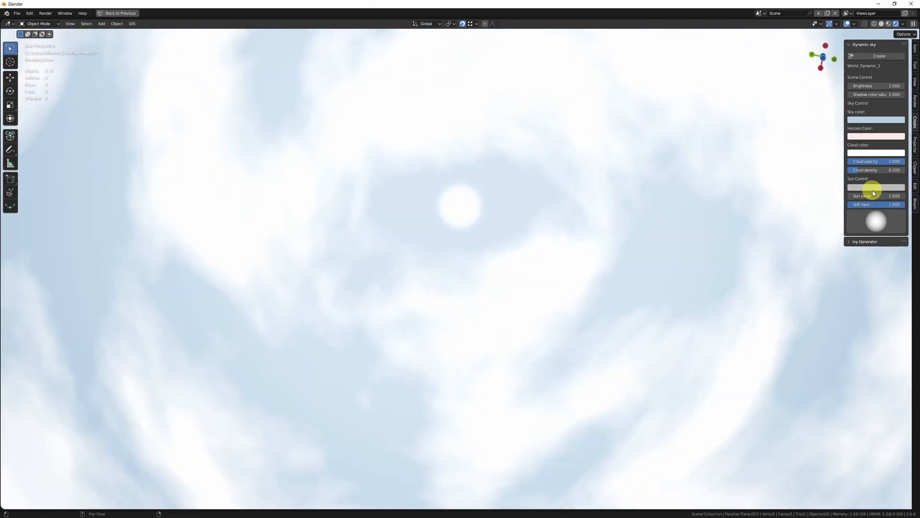
{"action": "key", "text": "KP_0"}
{"action": "key", "text": "alt+q"}
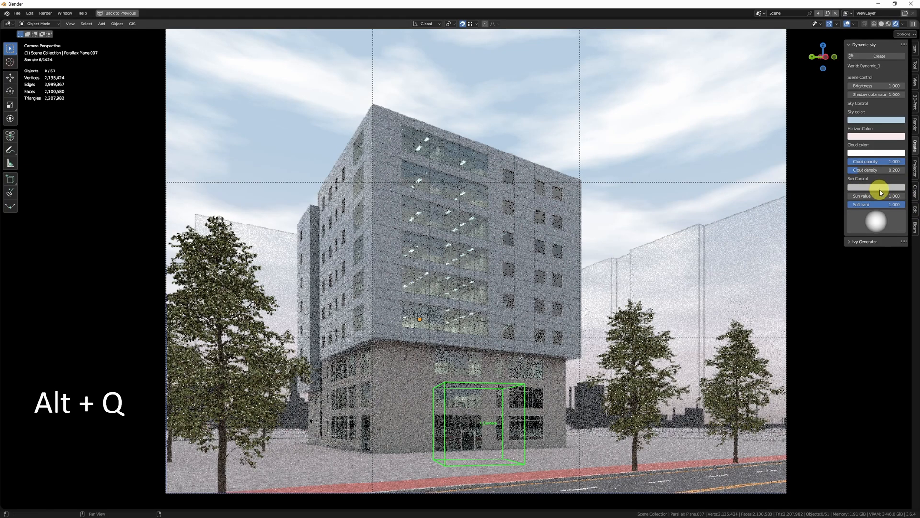
- Try a red sun color and view its effect on the building, trees and ground
{"action": "left_click", "coordinate": [881, 187]}
{"action": "left_click", "coordinate": [891, 81]}
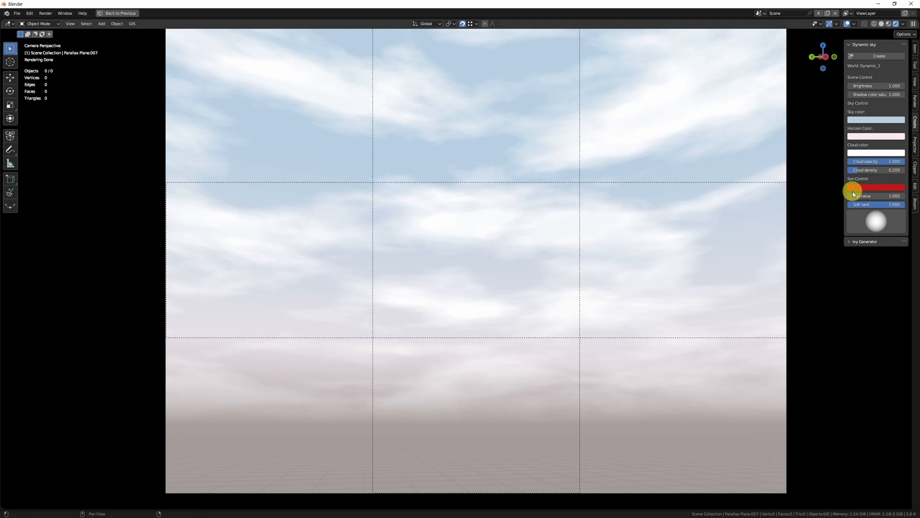
{"action": "key", "text": "alt+q"}
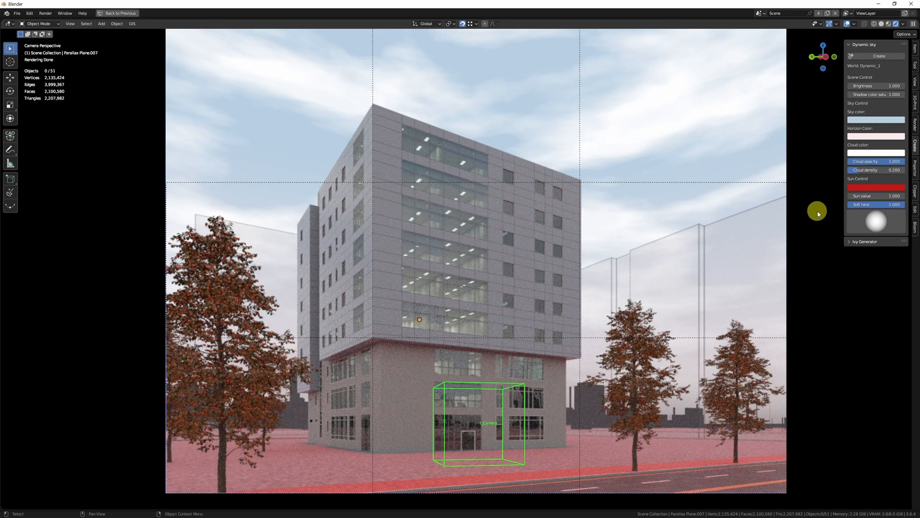
- Set the sun color to neutral grey with a saturation of 0 and a value of 0.5
{"action": "left_click", "coordinate": [887, 187]}
{"action": "left_click", "coordinate": [867, 161]}
{"action": "type", "text": "0"}
{"action": "key", "text": "Tab"}
{"action": "type", "text": "0.5"}
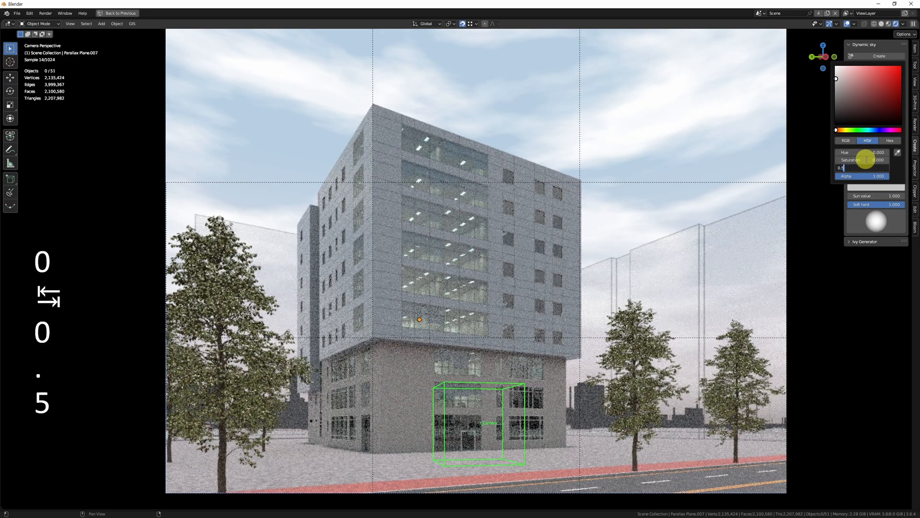
{"action": "key", "text": "Return"}
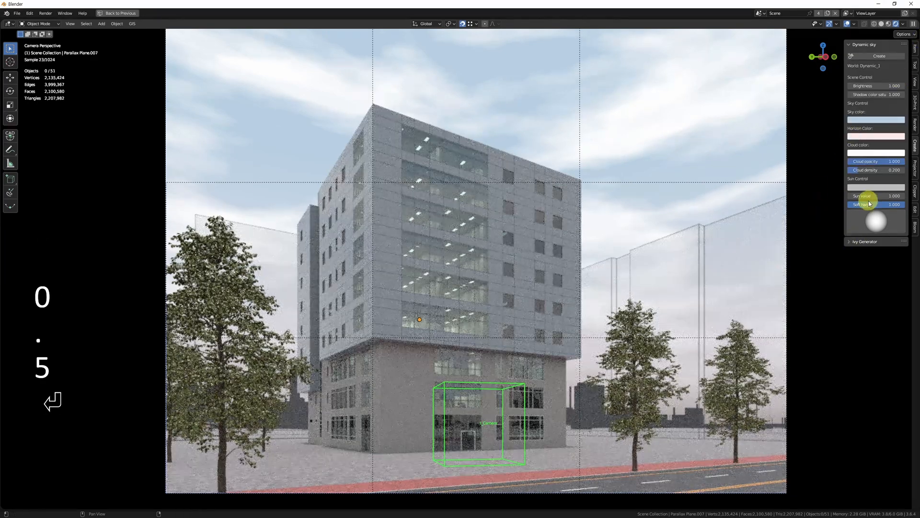
- Set the Dynamic Sky's sun value to 1.2
{"action": "left_click", "coordinate": [861, 196]}
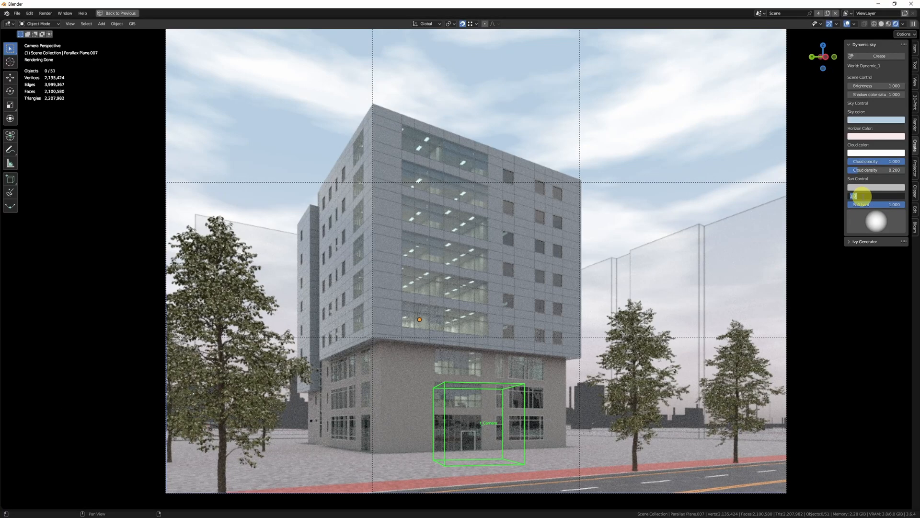
{"action": "type", "text": "1.2"}
{"action": "key", "text": "Return"}
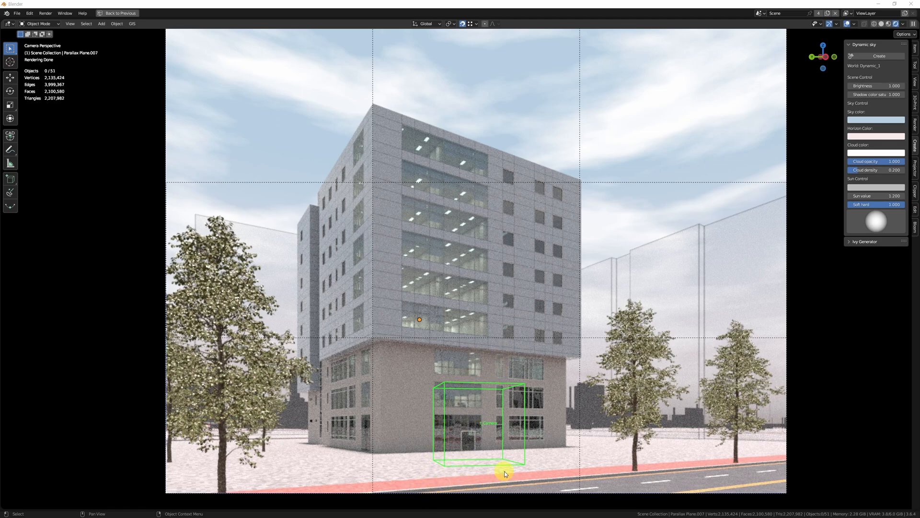
- Look at the sun disc in the isolated sky, and bring all scene objects back into view
{"action": "middle_click_drag", "start_coordinate": [559, 150], "coordinate": [470, 138]}
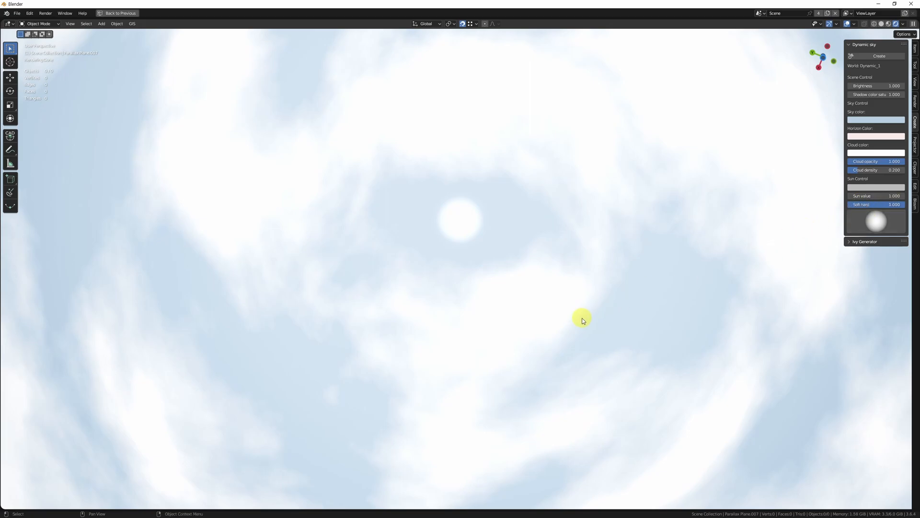
{"action": "key", "text": "KP_0"}
{"action": "key", "text": "alt+q"}
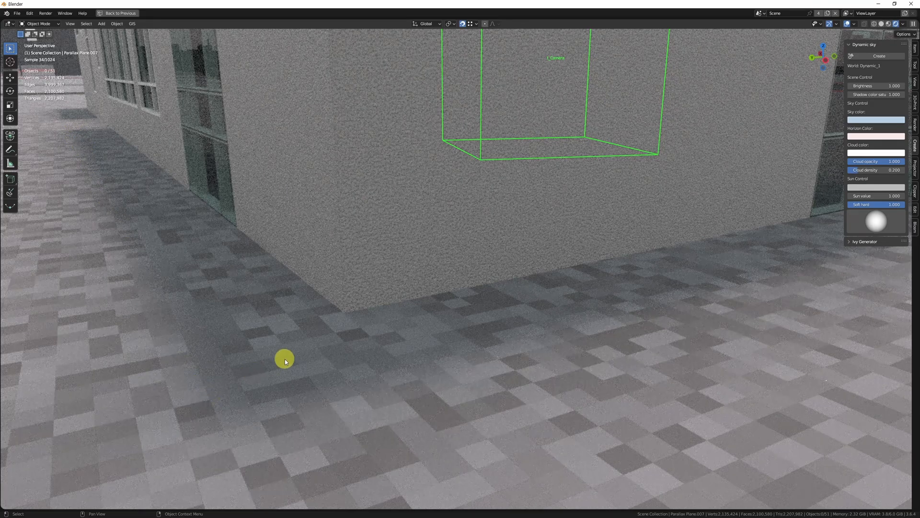
- Try a Soft hard value of 0.2 on the shadows around the building's base, and restore it to 1
{"action": "left_click", "coordinate": [886, 205]}
{"action": "type", "text": "0.2"}
{"action": "key", "text": "Return"}
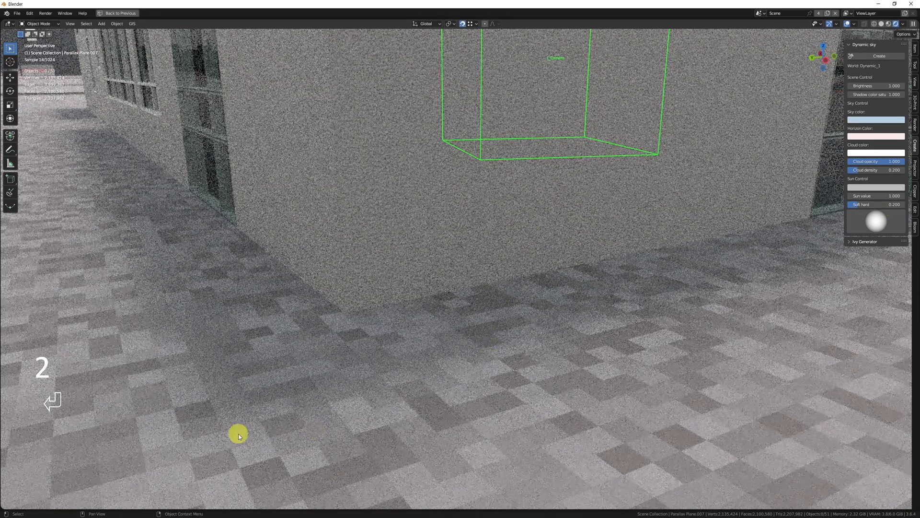
{"action": "type", "text": "0.1"}
{"action": "key", "text": "Return"}
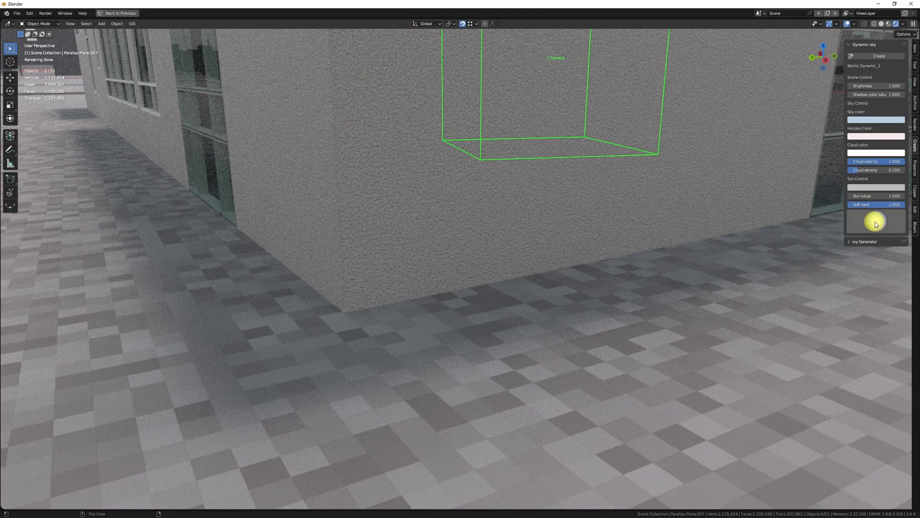
- Rotate the Dynamic Sky's sun direction, and examine the shadows at the building's base and the sun's position in the sky
{"action": "left_click_drag", "start_coordinate": [872, 221], "coordinate": [884, 221]}
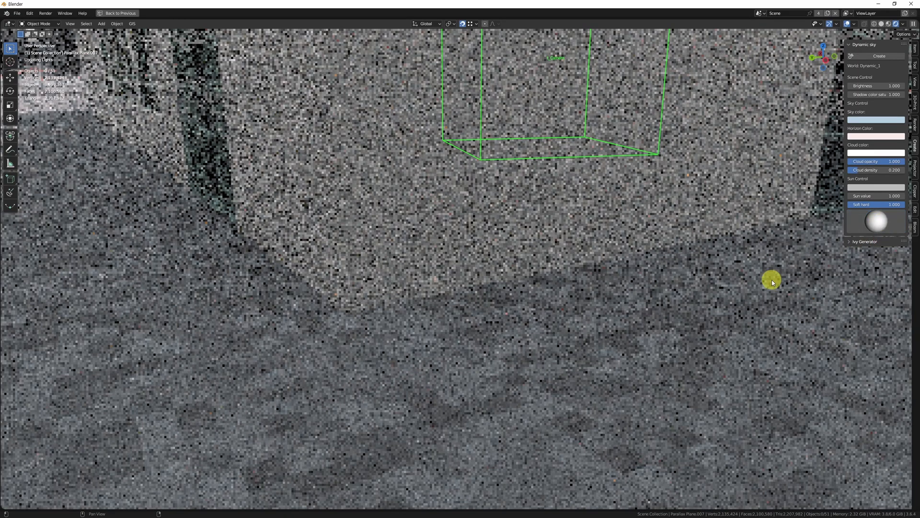
{"action": "middle_click_drag", "start_coordinate": [615, 351], "coordinate": [579, 239], "text": "alt"}
{"action": "key", "text": "z"}
{"action": "key", "text": "alt+q"}
{"action": "key", "text": "z"}
{"action": "middle_click_drag", "start_coordinate": [429, 254], "coordinate": [880, 216]}
{"action": "left_click_drag", "start_coordinate": [876, 223], "coordinate": [887, 223]}
{"action": "middle_click_drag", "start_coordinate": [595, 274], "coordinate": [564, 274]}
- Return to the four-view layout with all objects shown, and frame the building through the camera
{"action": "key", "text": "alt+q"}
{"action": "key", "text": "alt+w"}
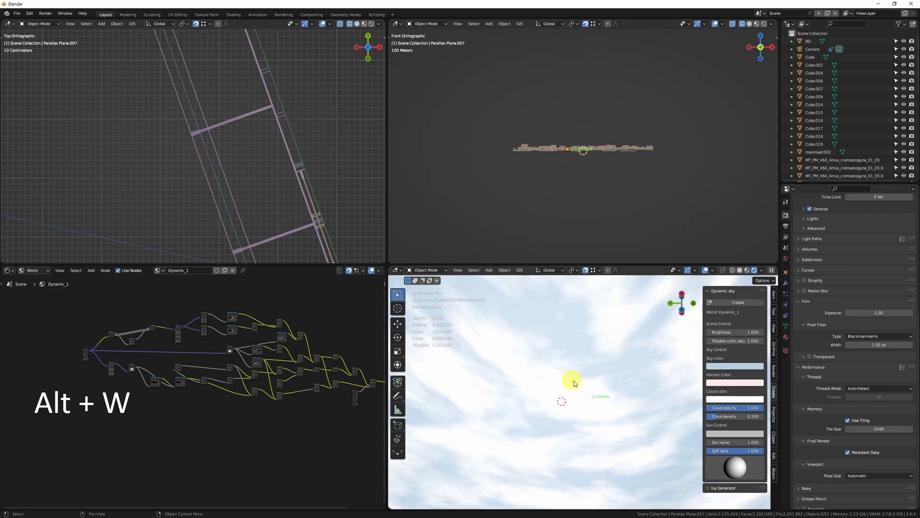
{"action": "key", "text": "KP_0"}
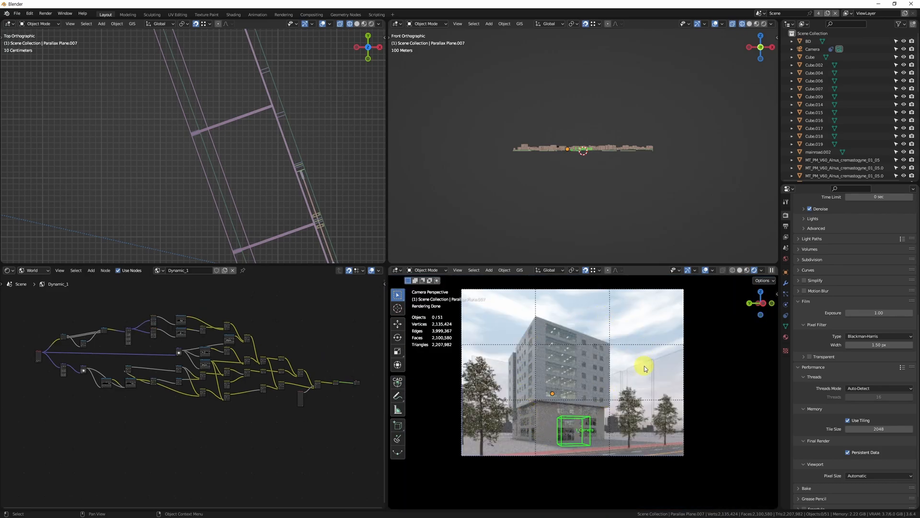
{"action": "scroll", "coordinate": [588, 377], "scroll_direction": "up", "scroll_amount": 3}
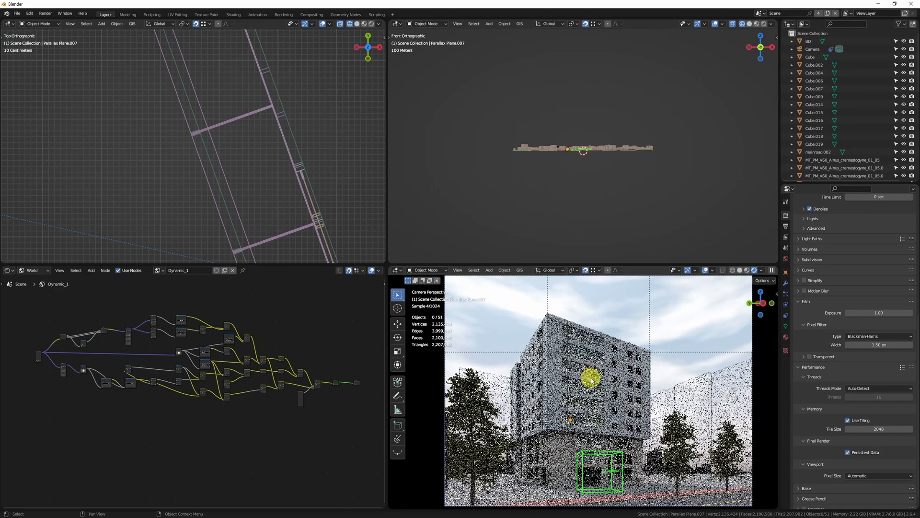
{"action": "middle_click_drag", "start_coordinate": [607, 324], "coordinate": [602, 347], "text": "shift"}
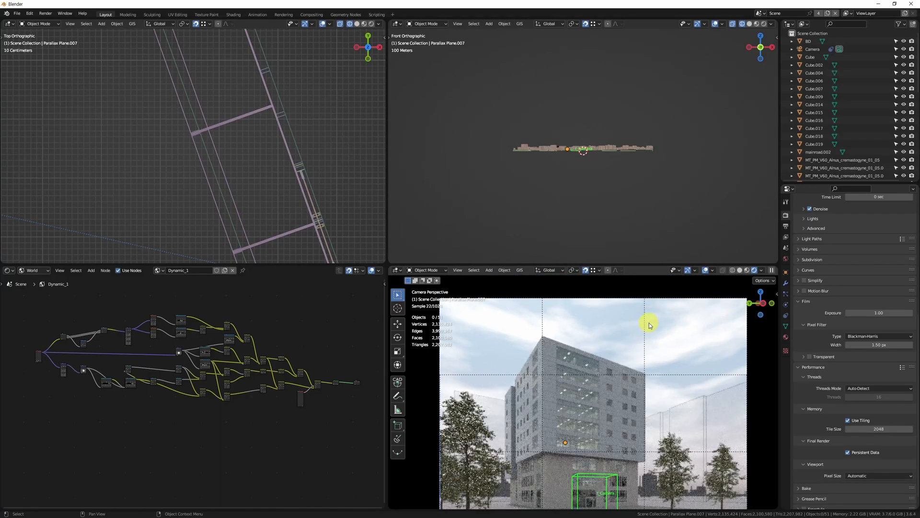
- Switch to the world named World and copy its Texture Coordinate, Mapping, HDRI image and Background nodes
{"action": "left_click", "coordinate": [162, 273]}
{"action": "left_click", "coordinate": [178, 289]}
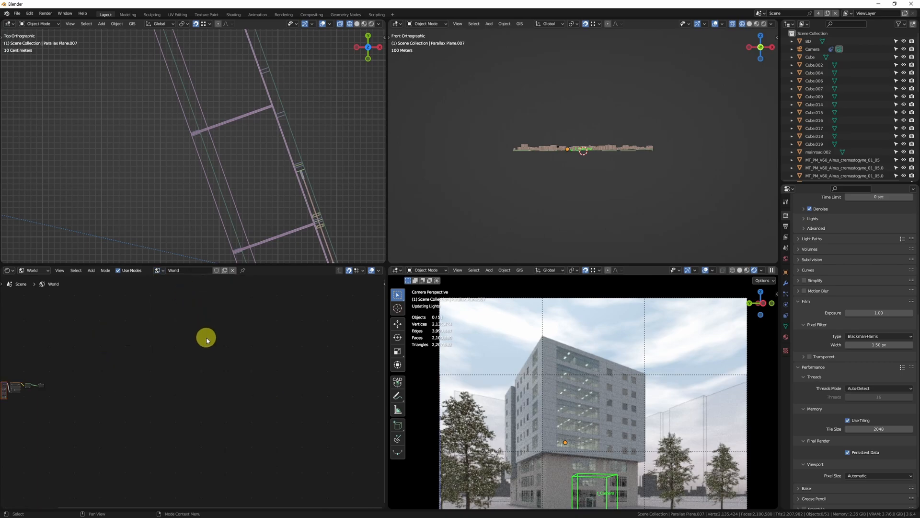
{"action": "middle_click_drag", "start_coordinate": [199, 375], "coordinate": [203, 415], "text": "ctrl"}
{"action": "left_click", "coordinate": [224, 404]}
{"action": "left_click_drag", "start_coordinate": [254, 311], "coordinate": [115, 383]}
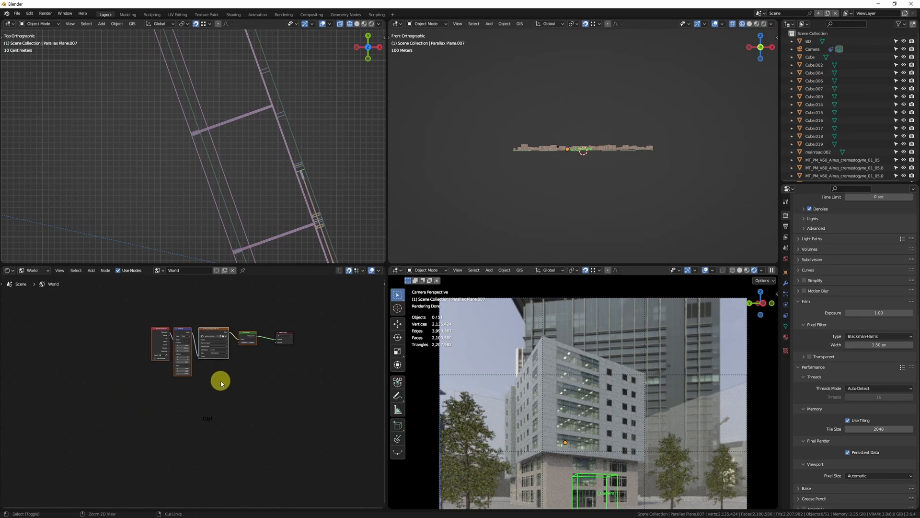
{"action": "middle_click_drag", "start_coordinate": [238, 402], "coordinate": [165, 342], "text": "ctrl"}
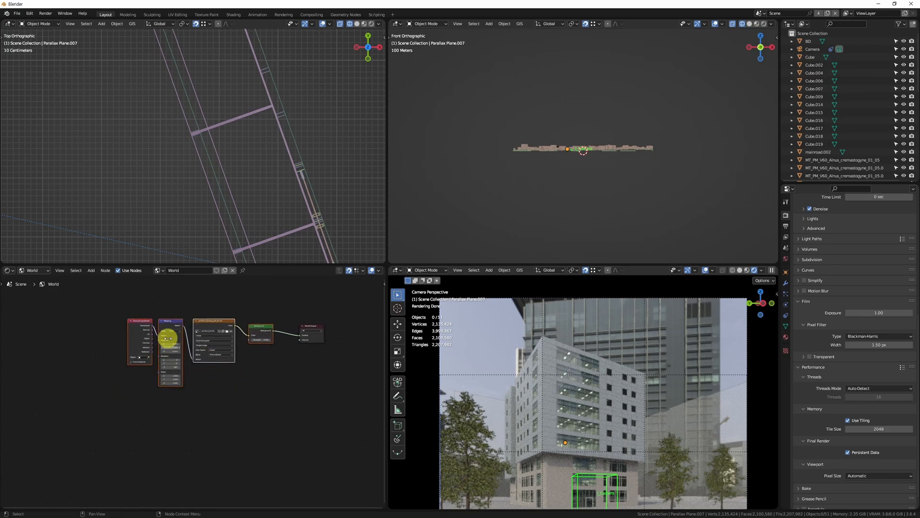
{"action": "key", "text": "ctrl+c"}
{"action": "key", "text": "ctrl+c"}
{"action": "key", "text": "ctrl+c"}
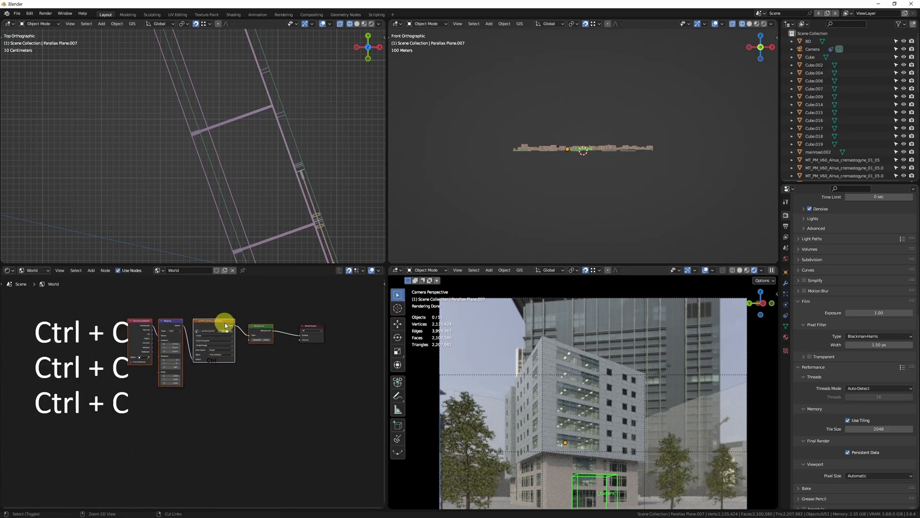
- Paste the copied HDRI nodes into the Dynamic_1 world and place them below its existing Background node
{"action": "left_click", "coordinate": [158, 271]}
{"action": "left_click", "coordinate": [184, 282]}
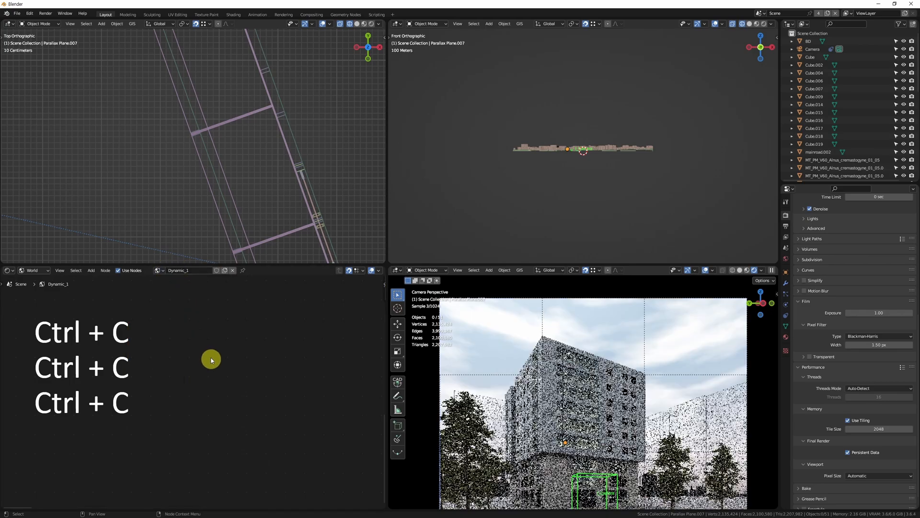
{"action": "key", "text": "z"}
{"action": "key", "text": "alt+w"}
{"action": "middle_click_drag", "start_coordinate": [377, 426], "coordinate": [276, 351]}
{"action": "key", "text": "ctrl+v"}
{"action": "key", "text": "g"}
{"action": "scroll", "coordinate": [534, 329], "scroll_direction": "up", "scroll_amount": 8}
{"action": "left_click_drag", "start_coordinate": [493, 218], "coordinate": [488, 287]}
{"action": "left_click", "coordinate": [482, 397]}
{"action": "key", "text": "g"}
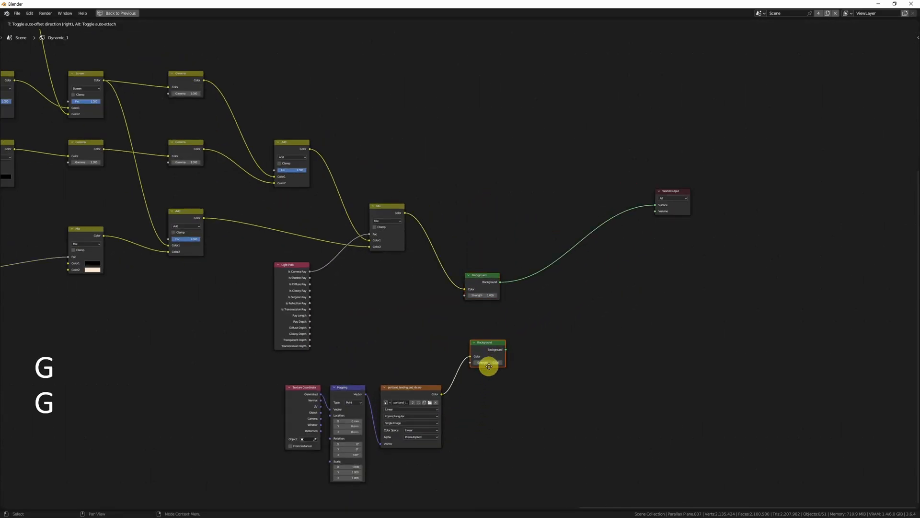
{"action": "left_click", "coordinate": [484, 365]}
- Combine the two Background nodes with a Mix Shader that feeds the World Output
{"action": "right_click_drag", "start_coordinate": [488, 289], "coordinate": [493, 338], "text": "ctrl+shift"}
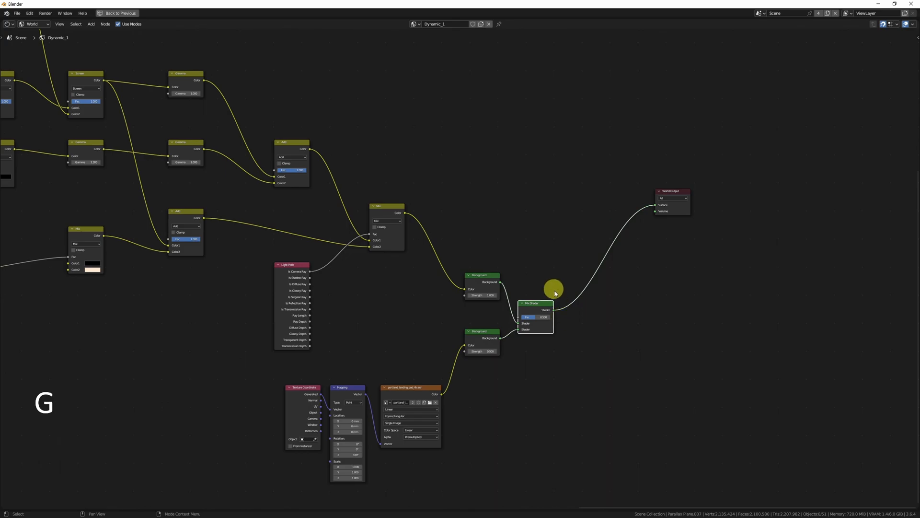
{"action": "left_click", "coordinate": [524, 245]}
{"action": "scroll", "coordinate": [493, 237], "scroll_direction": "up", "scroll_amount": 3}
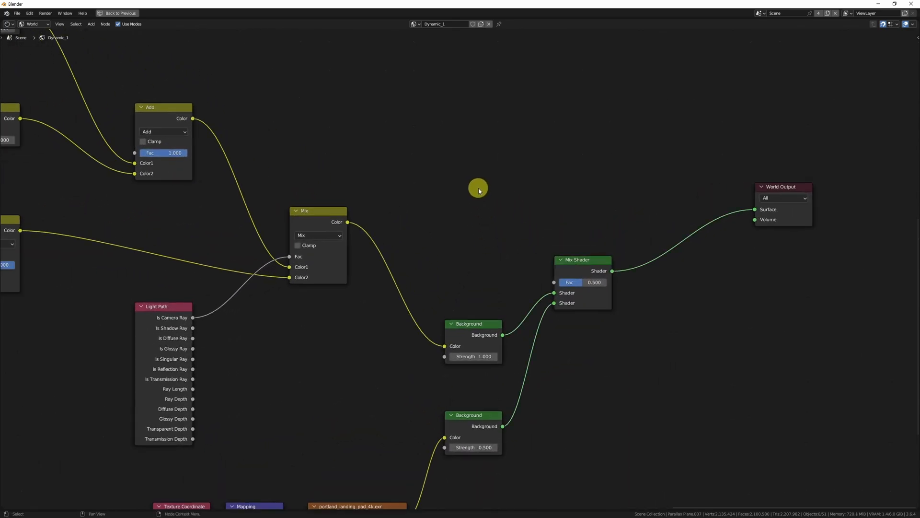
- Add a Light Path node and connect Is Camera Ray to the Mix Shader's Fac
{"action": "key", "text": "shift+a"}
{"action": "type", "text": "light"}
{"action": "key", "text": "Return"}
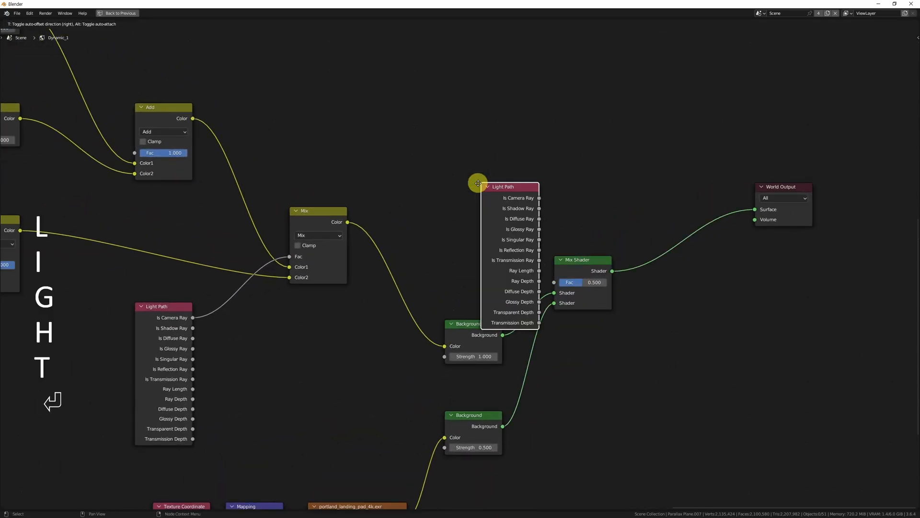
{"action": "left_click", "coordinate": [443, 151]}
{"action": "left_click_drag", "start_coordinate": [503, 159], "coordinate": [554, 298]}
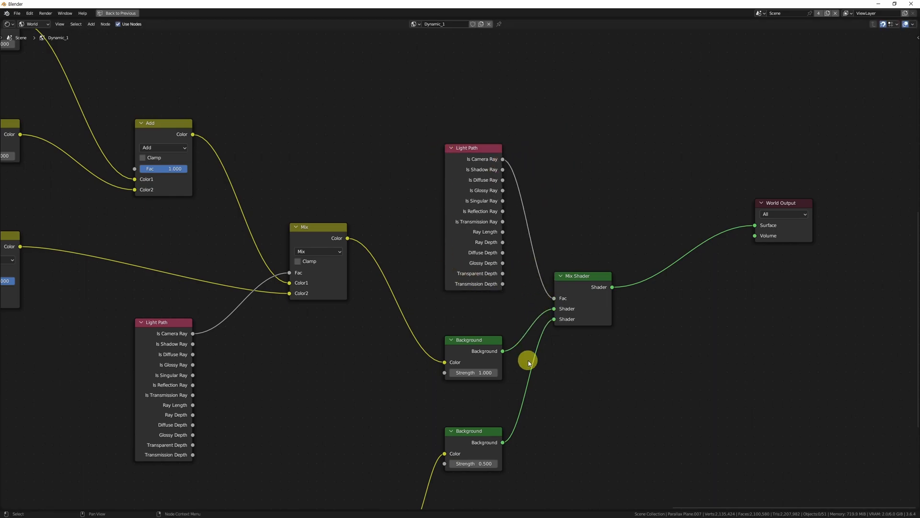
- Swap the Mix Shader inputs so the HDRI Background feeds the first and the sky Background the second, and check the camera render
{"action": "left_click_drag", "start_coordinate": [504, 353], "coordinate": [555, 320]}
{"action": "left_click_drag", "start_coordinate": [503, 447], "coordinate": [553, 309]}
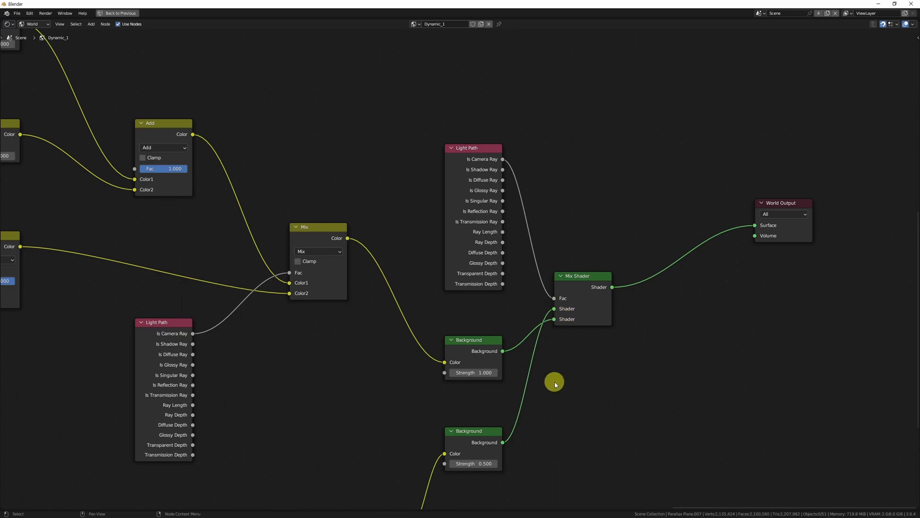
{"action": "key", "text": "alt+w"}
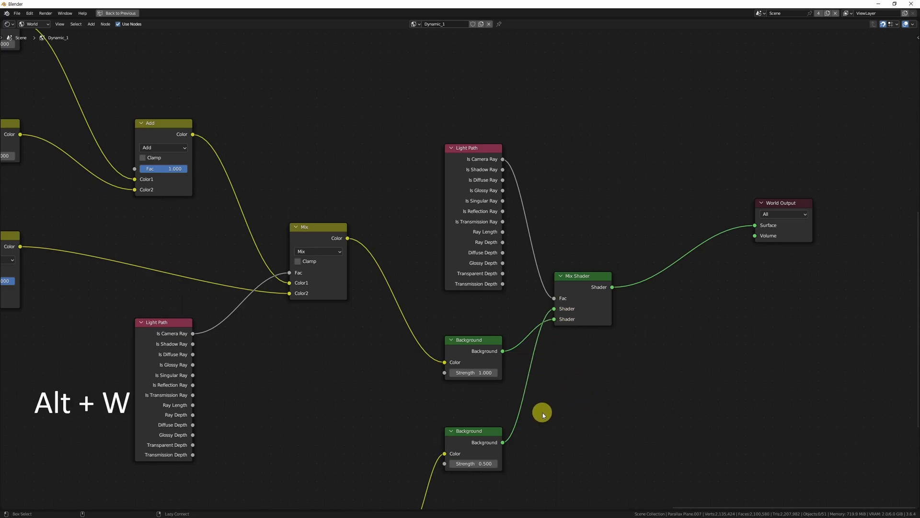
{"action": "key", "text": "ctrl+space"}
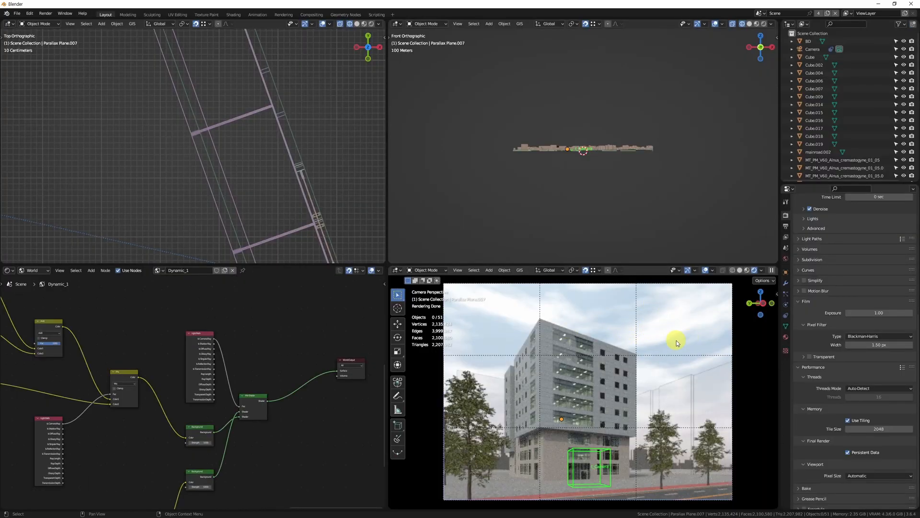
{"action": "middle_click_drag", "start_coordinate": [610, 456], "coordinate": [569, 368], "text": "shift"}
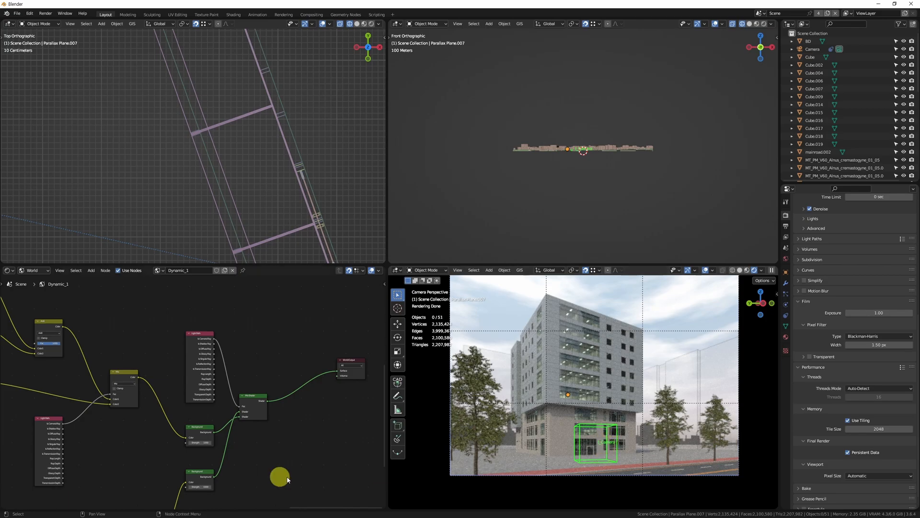
- Try a strength of 0 on the HDRI's Background node, and set it to 1
{"action": "middle_click_drag", "start_coordinate": [149, 494], "coordinate": [238, 332]}
{"action": "scroll", "coordinate": [208, 380], "scroll_direction": "up", "scroll_amount": 4}
{"action": "left_click_drag", "start_coordinate": [252, 324], "coordinate": [176, 460]}
{"action": "left_click", "coordinate": [237, 454]}
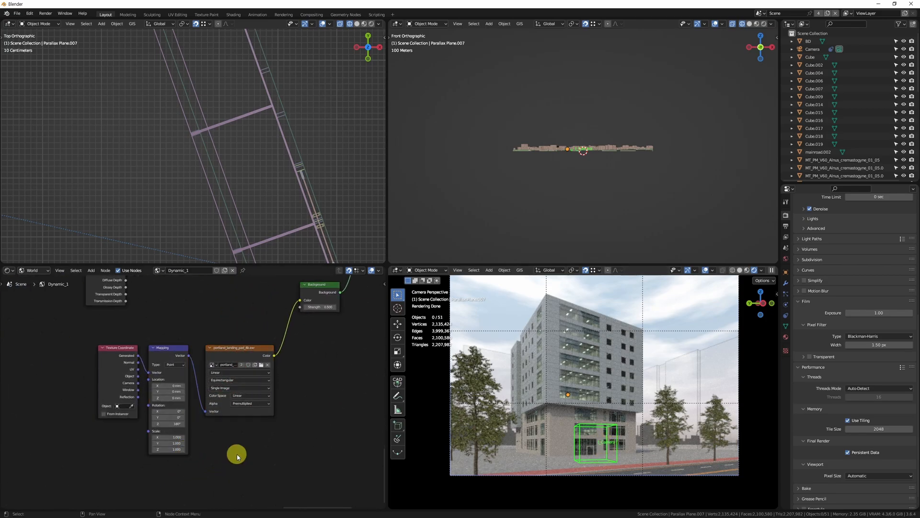
{"action": "scroll", "coordinate": [211, 427], "scroll_direction": "up", "scroll_amount": 4}
{"action": "middle_click_drag", "start_coordinate": [330, 286], "coordinate": [238, 355]}
{"action": "scroll", "coordinate": [270, 341], "scroll_direction": "up", "scroll_amount": 3}
{"action": "left_click", "coordinate": [272, 338]}
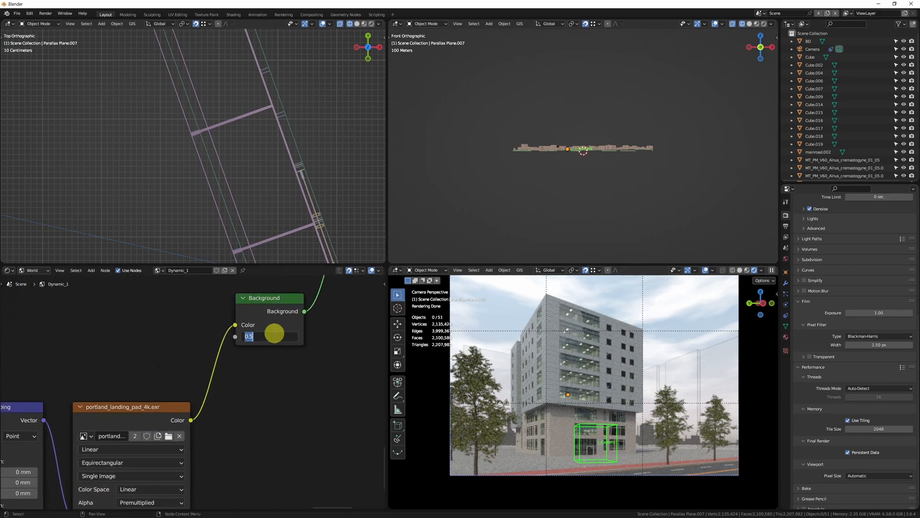
{"action": "type", "text": "0"}
{"action": "key", "text": "Return"}
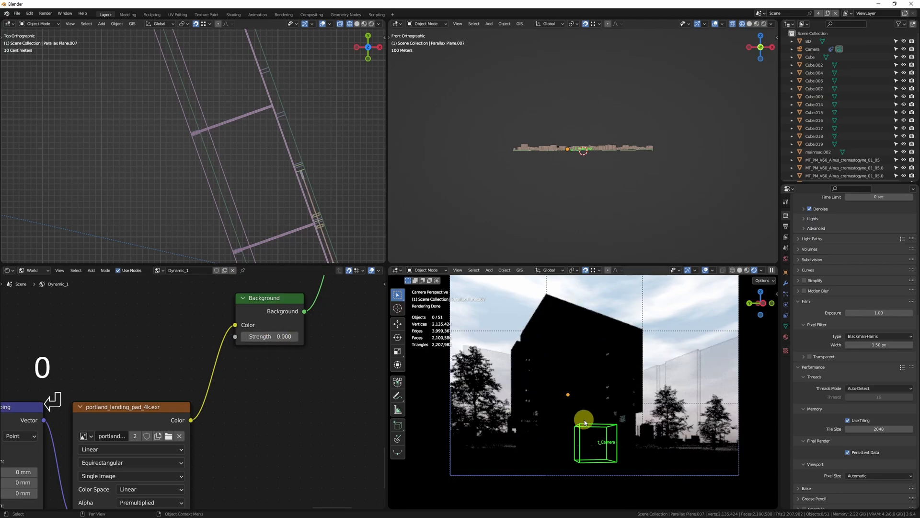
{"action": "left_click", "coordinate": [270, 337]}
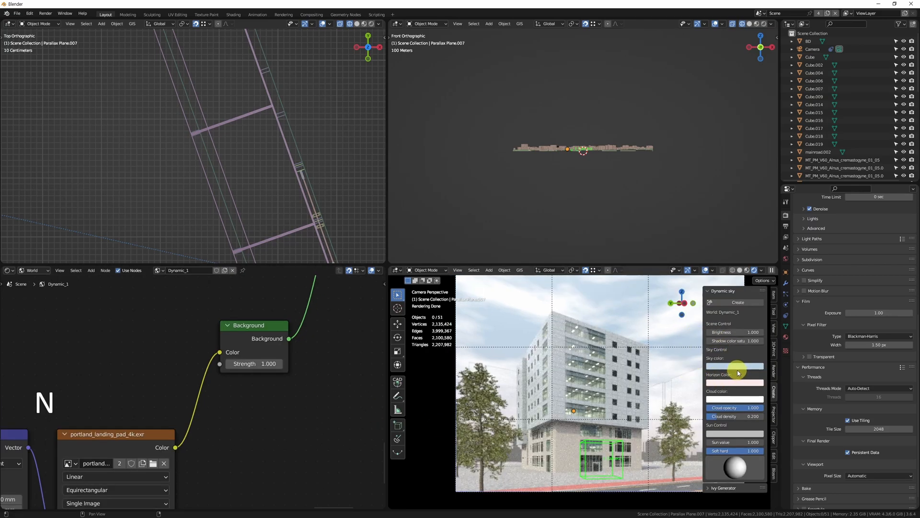
- Darken the Dynamic Sky's sky color to a muted grey-blue and set the cloud opacity to 0.2
{"action": "left_click", "coordinate": [735, 367]}
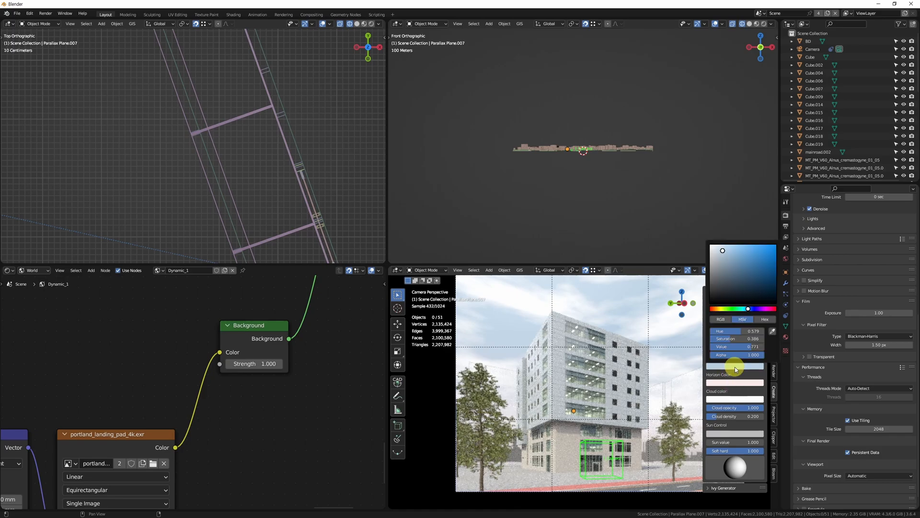
{"action": "left_click", "coordinate": [721, 274]}
{"action": "left_click", "coordinate": [728, 269]}
{"action": "scroll", "coordinate": [283, 345], "scroll_direction": "down", "scroll_amount": 4}
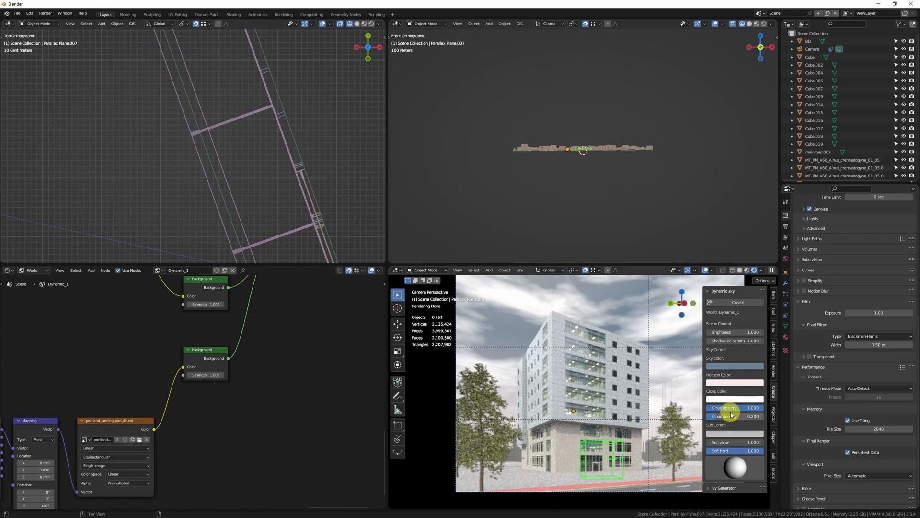
{"action": "type", "text": "0.5"}
{"action": "key", "text": "Return"}
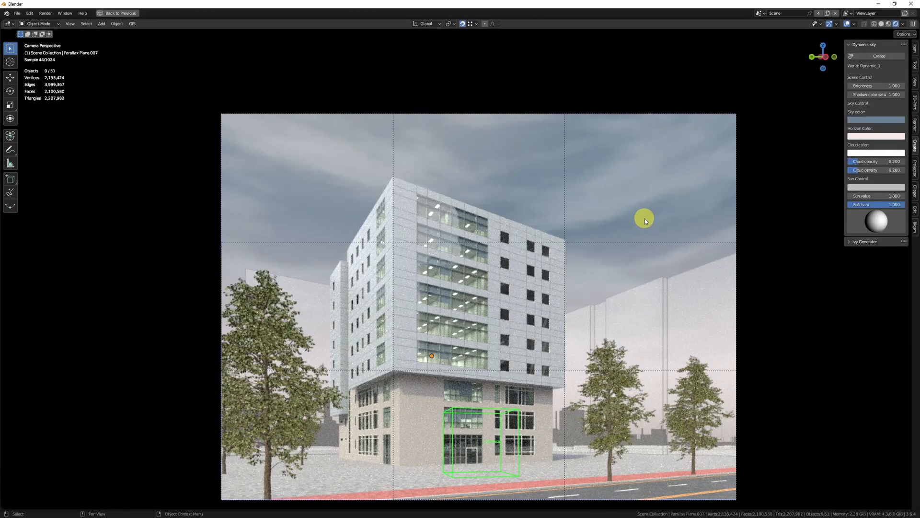
- Select the background buildings object BD and show its material nodes in the shader editor, including the Transparent BSDF
{"action": "left_click", "coordinate": [654, 306]}
{"action": "middle_click_drag", "start_coordinate": [554, 321], "coordinate": [504, 240]}
{"action": "middle_click_drag", "start_coordinate": [536, 323], "coordinate": [537, 373], "text": "ctrl"}
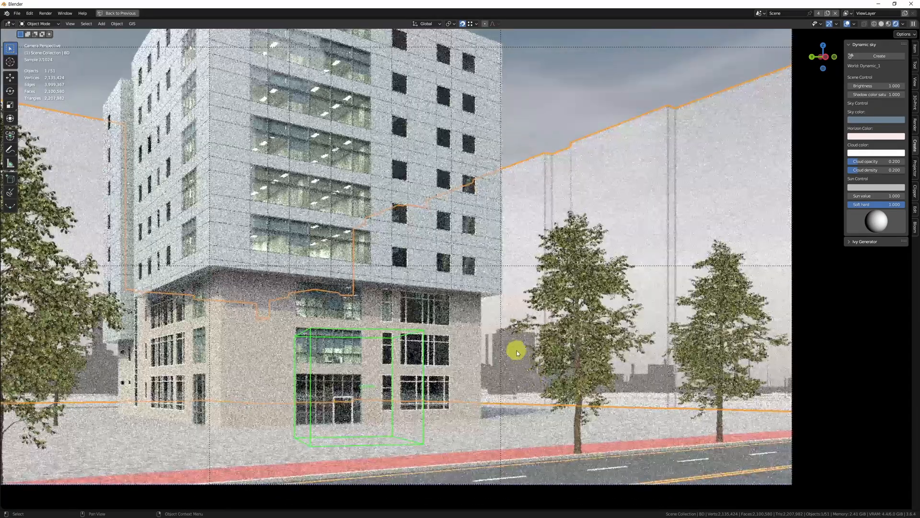
{"action": "middle_click_drag", "start_coordinate": [624, 306], "coordinate": [618, 332], "text": "shift"}
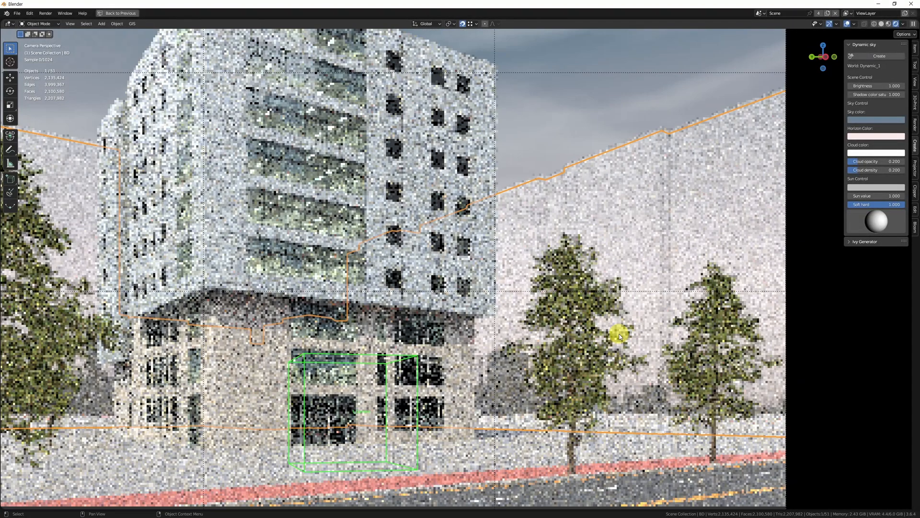
{"action": "key", "text": "alt+w"}
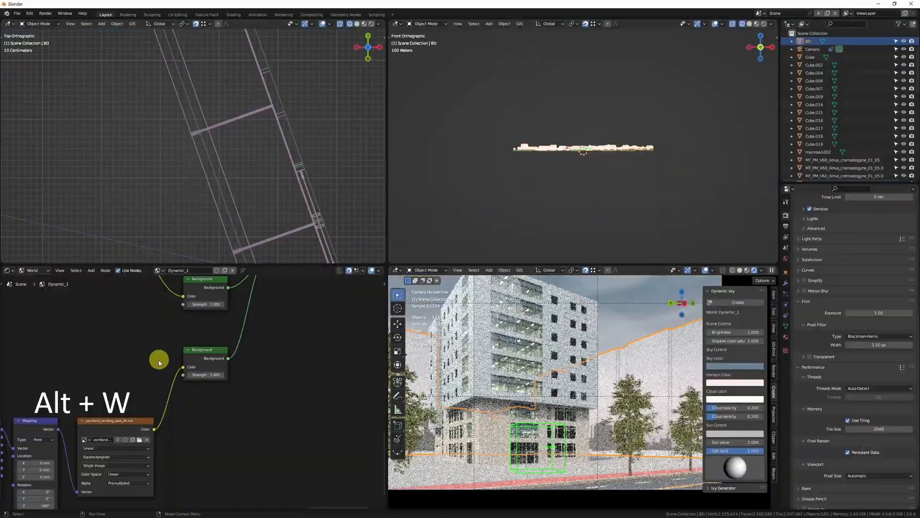
{"action": "left_click", "coordinate": [32, 270]}
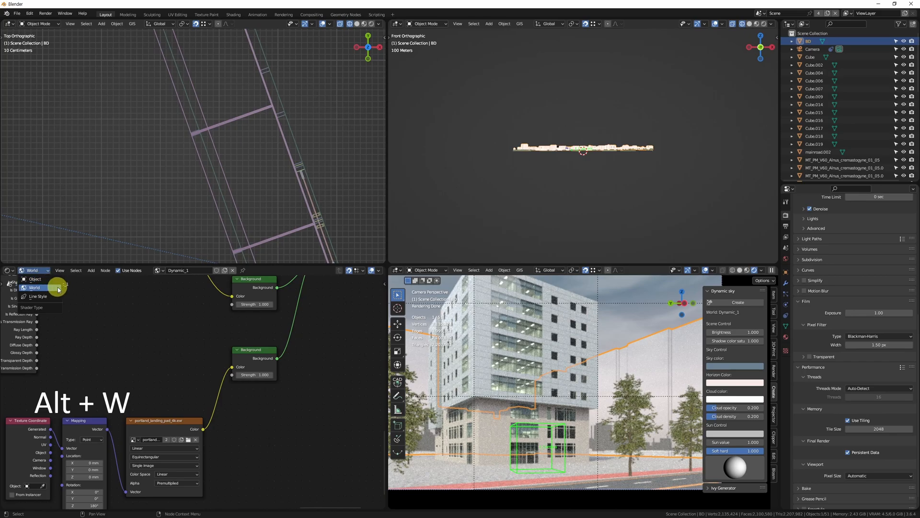
{"action": "left_click", "coordinate": [35, 279]}
{"action": "left_click", "coordinate": [111, 345]}
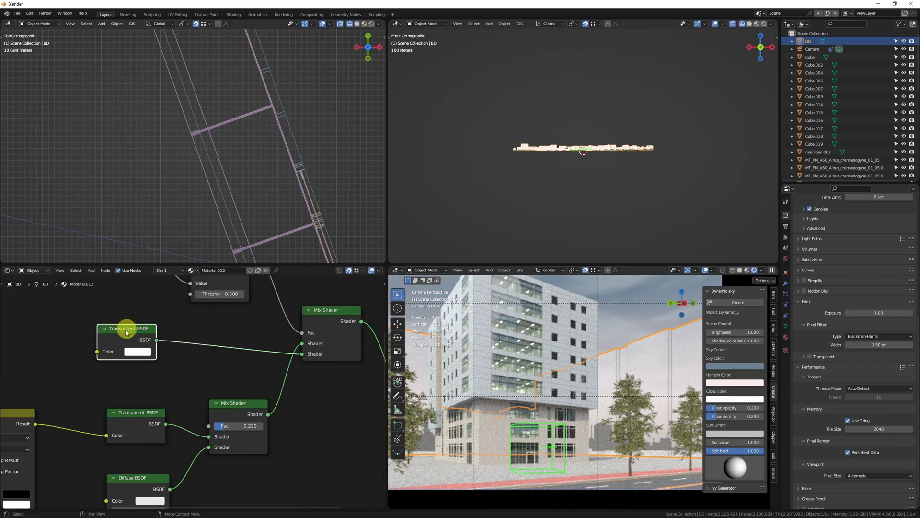
- Duplicate the Transparent BSDF, feed the copy straight into the Material Output, and check the background buildings in the camera render
{"action": "middle_click_drag", "start_coordinate": [134, 324], "coordinate": [51, 436]}
{"action": "key", "text": "shift+d"}
{"action": "left_click", "coordinate": [301, 325]}
{"action": "left_click", "coordinate": [301, 325], "text": "ctrl+shift"}
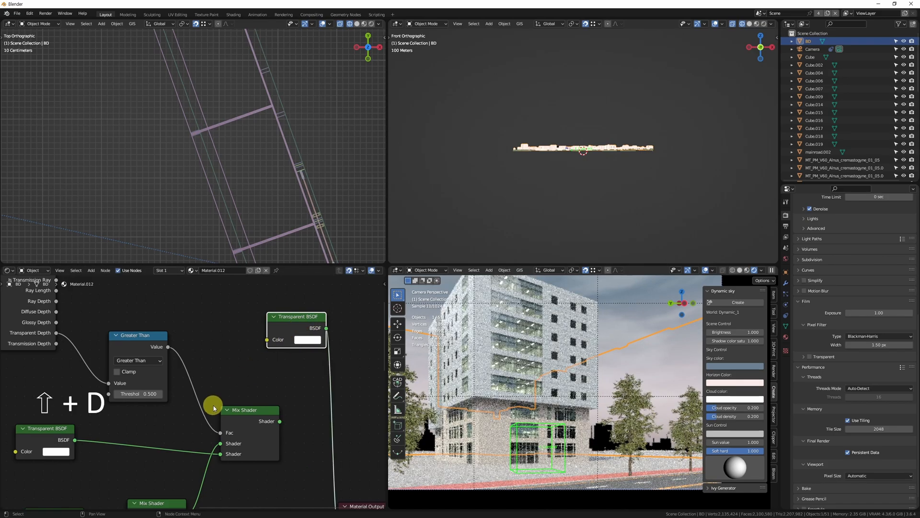
{"action": "left_click", "coordinate": [352, 302]}
{"action": "left_click_drag", "start_coordinate": [290, 317], "coordinate": [262, 314]}
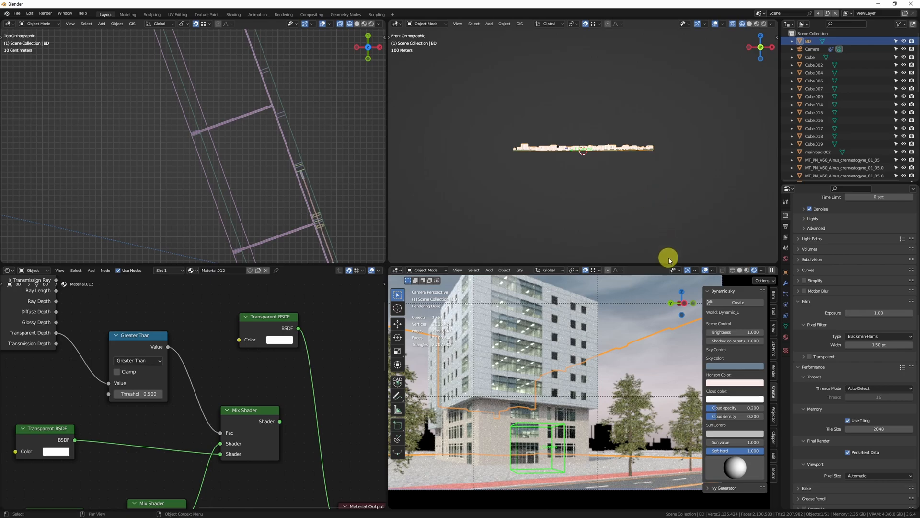
{"action": "left_click", "coordinate": [672, 201]}
{"action": "key", "text": "alt"}
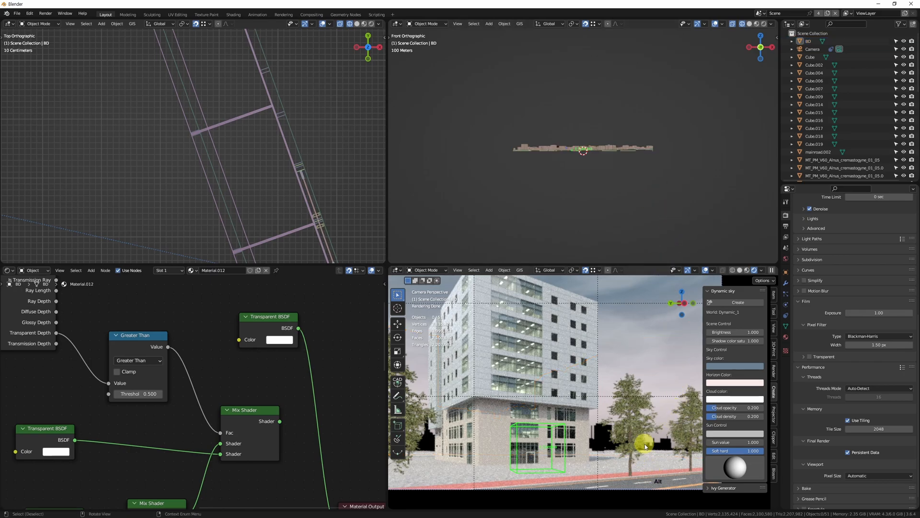
{"action": "key", "text": "alt+w"}
{"action": "key", "text": "alt+w"}
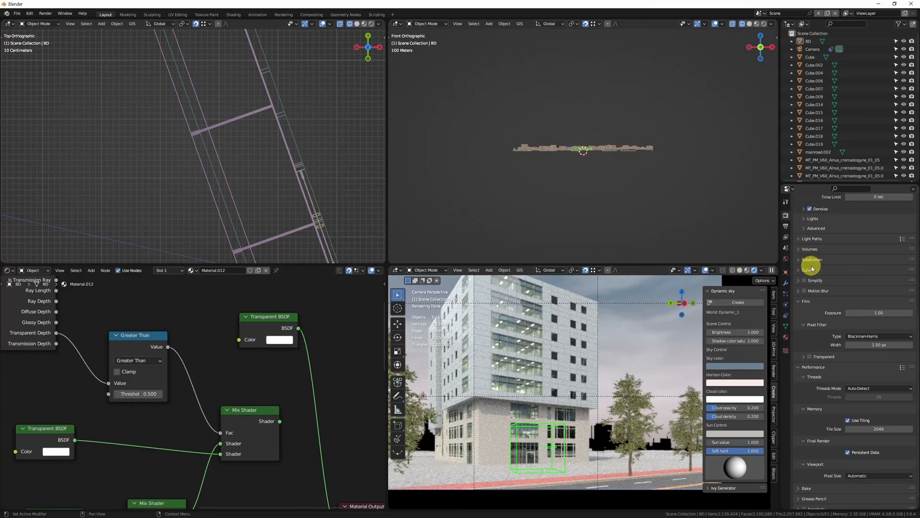
- Try 16 and 24 for the transparent max bounces in the render's light path settings, and set them to 64
{"action": "left_click", "coordinate": [819, 241]}
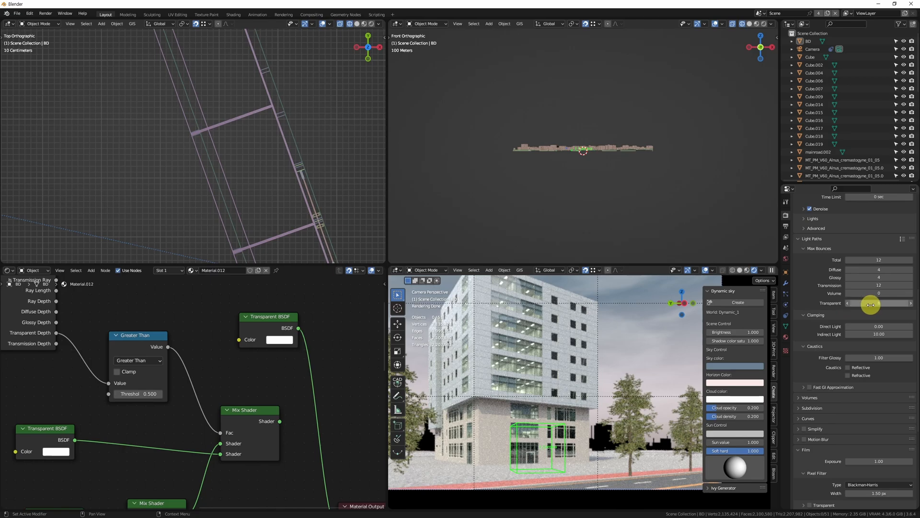
{"action": "left_click", "coordinate": [881, 303]}
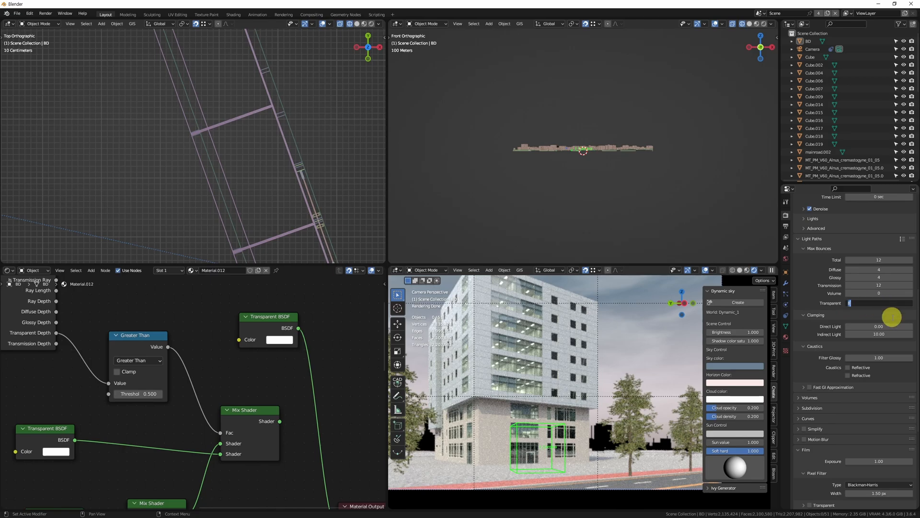
{"action": "type", "text": "16"}
{"action": "key", "text": "Return"}
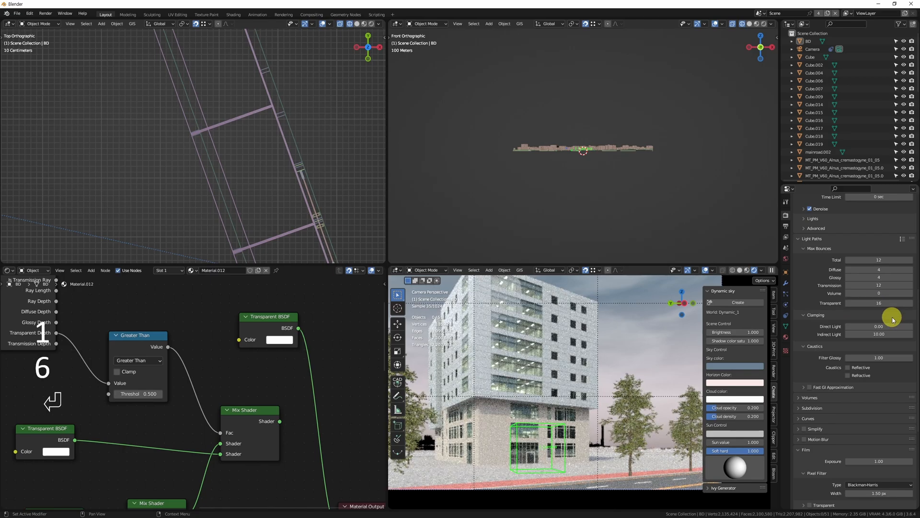
{"action": "left_click", "coordinate": [877, 305]}
{"action": "type", "text": "2"}
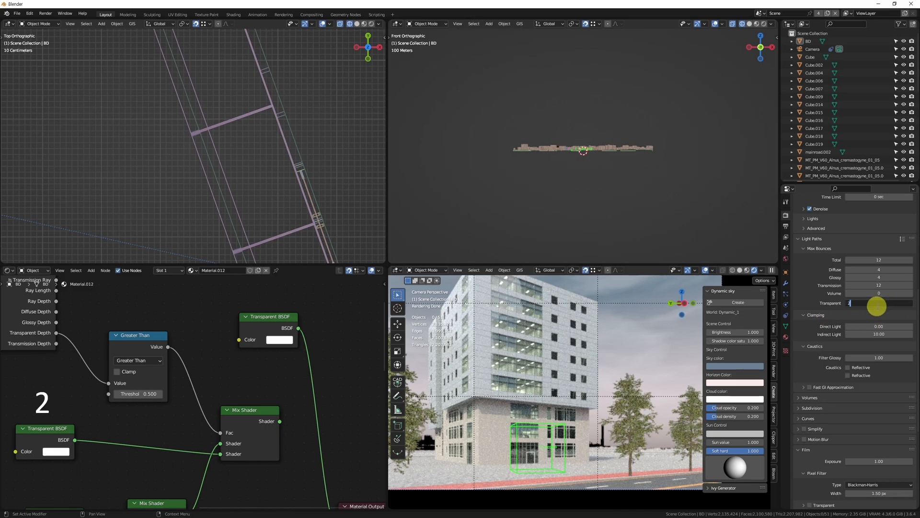
{"action": "type", "text": "4"}
{"action": "key", "text": "Return"}
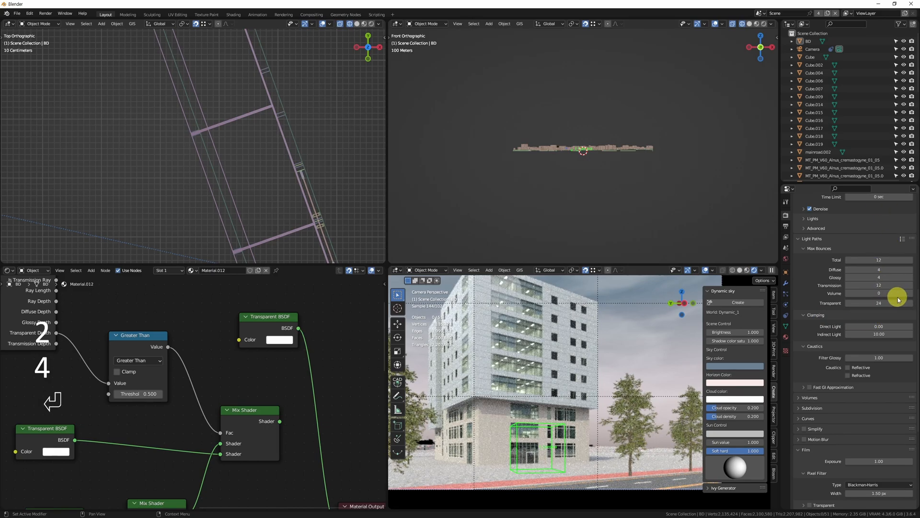
{"action": "left_click", "coordinate": [851, 305]}
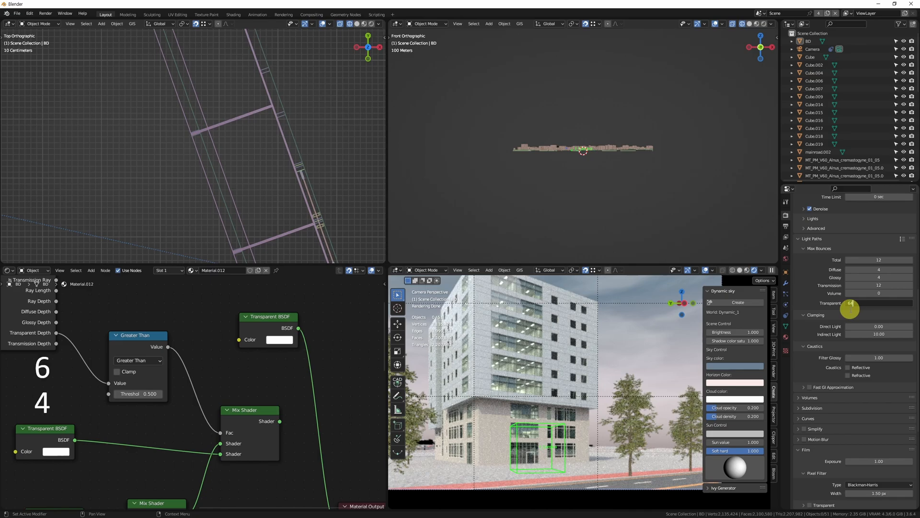
{"action": "key", "text": "Return"}
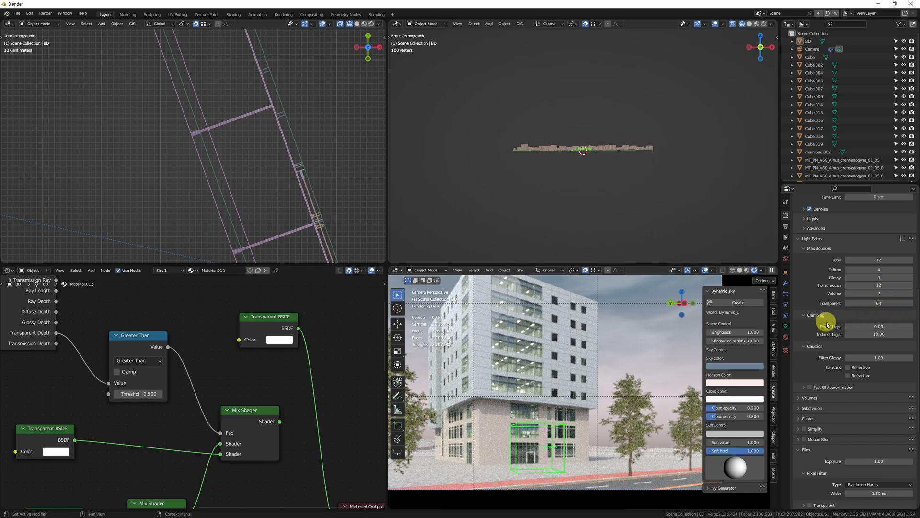
- Delete the duplicated Transparent BSDF and reconnect the final Mix Shader to the Material Output's surface
{"action": "scroll", "coordinate": [181, 142], "scroll_direction": "down", "scroll_amount": 10}
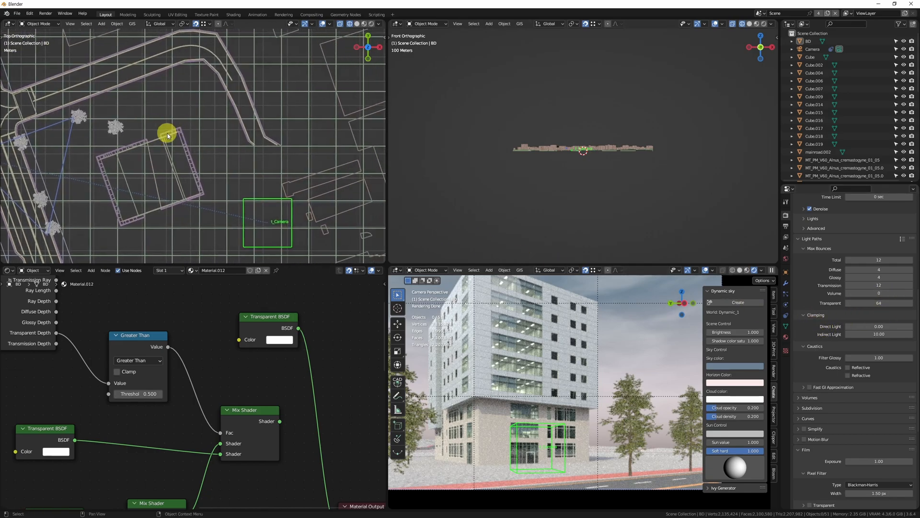
{"action": "scroll", "coordinate": [234, 178], "scroll_direction": "down", "scroll_amount": 5}
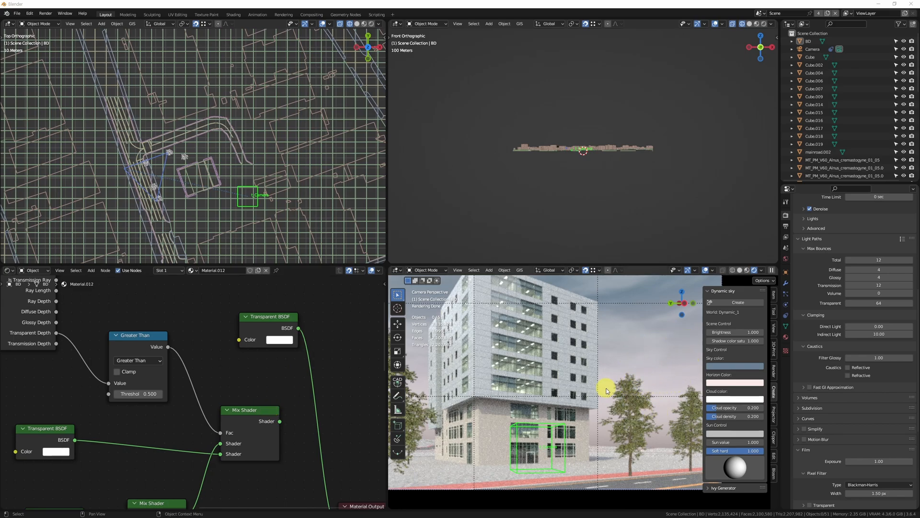
{"action": "left_click", "coordinate": [283, 317]}
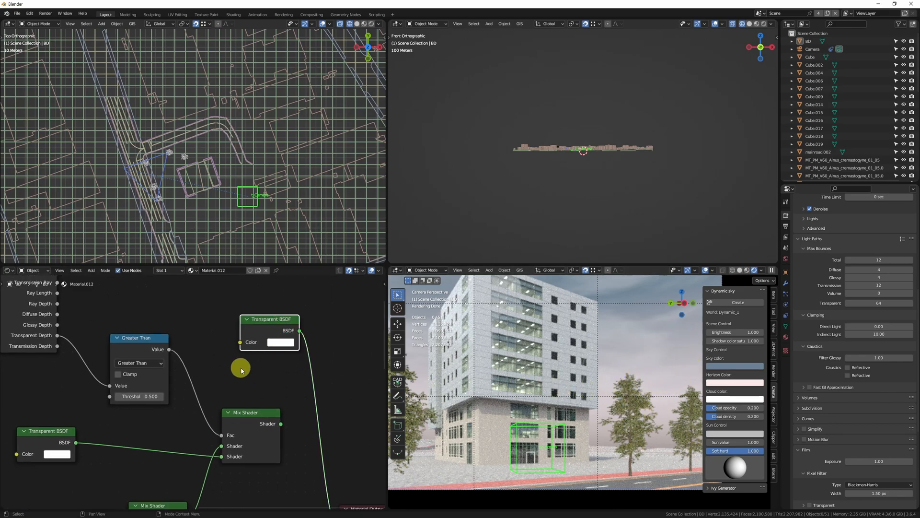
{"action": "key", "text": "ctrl+x"}
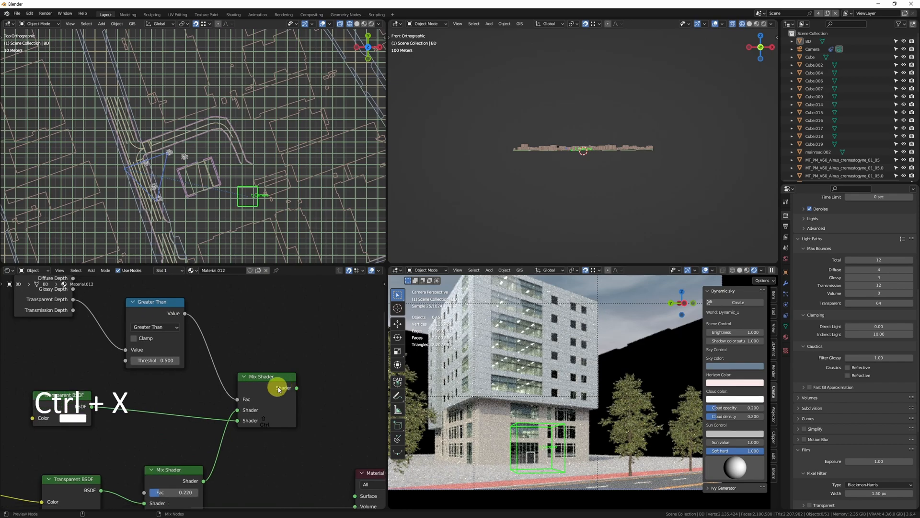
{"action": "left_click", "coordinate": [279, 389], "text": "ctrl+shift"}
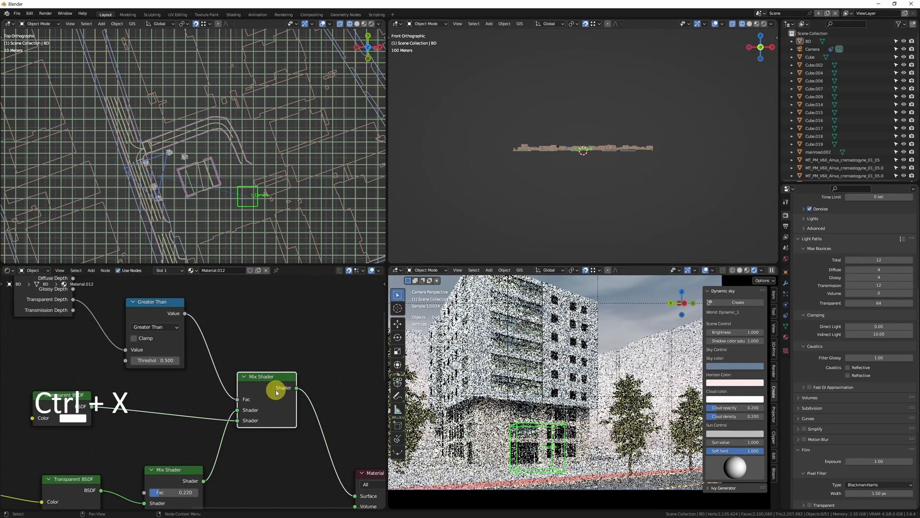
- Show the node editor full size, delete the unused Principled BSDF, and reposition the Material Output node
{"action": "key", "text": "alt+w"}
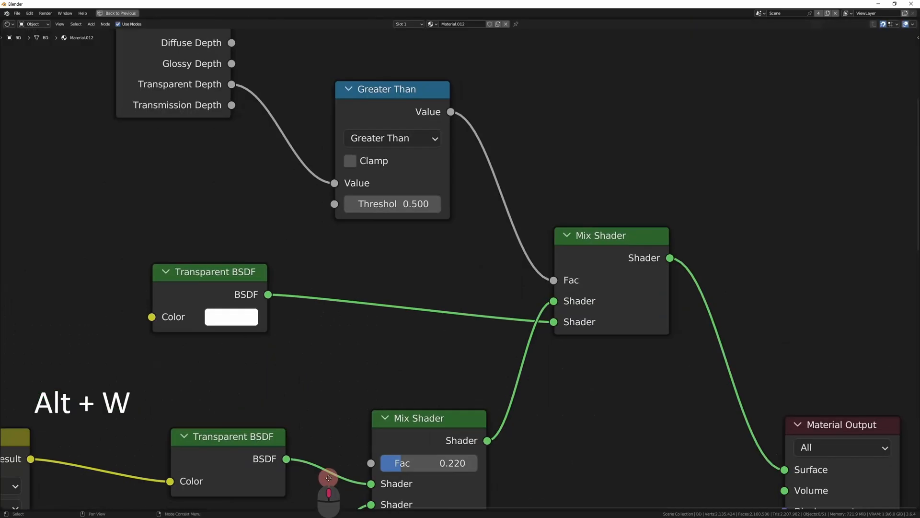
{"action": "middle_click_drag", "start_coordinate": [324, 478], "coordinate": [298, 232]}
{"action": "scroll", "coordinate": [302, 417], "scroll_direction": "down", "scroll_amount": 15}
{"action": "middle_click_drag", "start_coordinate": [322, 268], "coordinate": [408, 119]}
{"action": "left_click", "coordinate": [431, 369]}
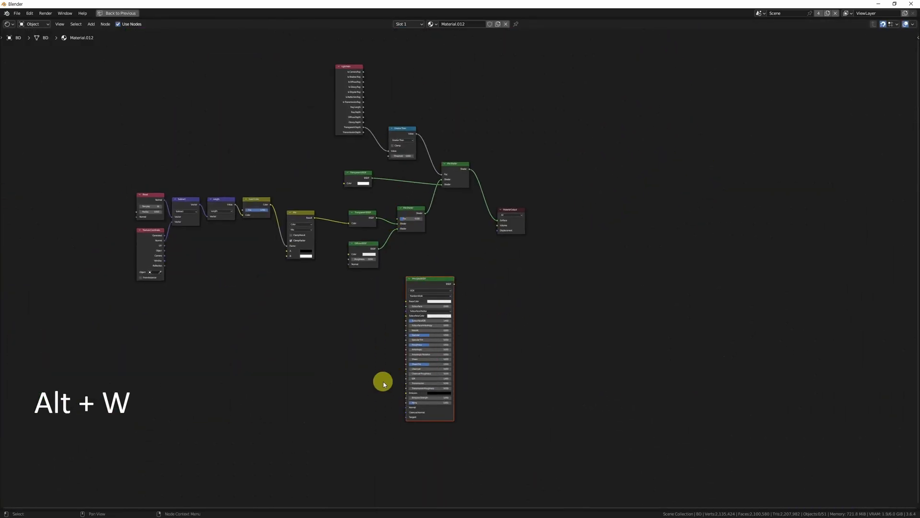
{"action": "key", "text": "x"}
{"action": "left_click", "coordinate": [511, 220]}
{"action": "key", "text": "g"}
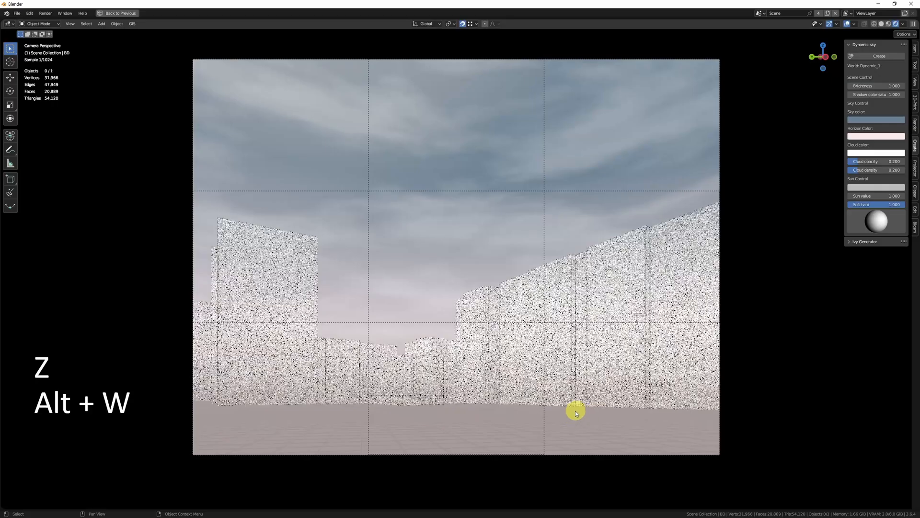
- Duplicate the Transparent BSDF into empty space below the other nodes and feed the copy directly into the Material Output
{"action": "key", "text": "alt+w"}
{"action": "middle_click_drag", "start_coordinate": [192, 361], "coordinate": [222, 406]}
{"action": "left_click", "coordinate": [154, 338]}
{"action": "key", "text": "shift+d"}
{"action": "left_click", "coordinate": [207, 459]}
{"action": "middle_click_drag", "start_coordinate": [237, 477], "coordinate": [226, 406]}
{"action": "left_click", "coordinate": [206, 349], "text": "ctrl+shift"}
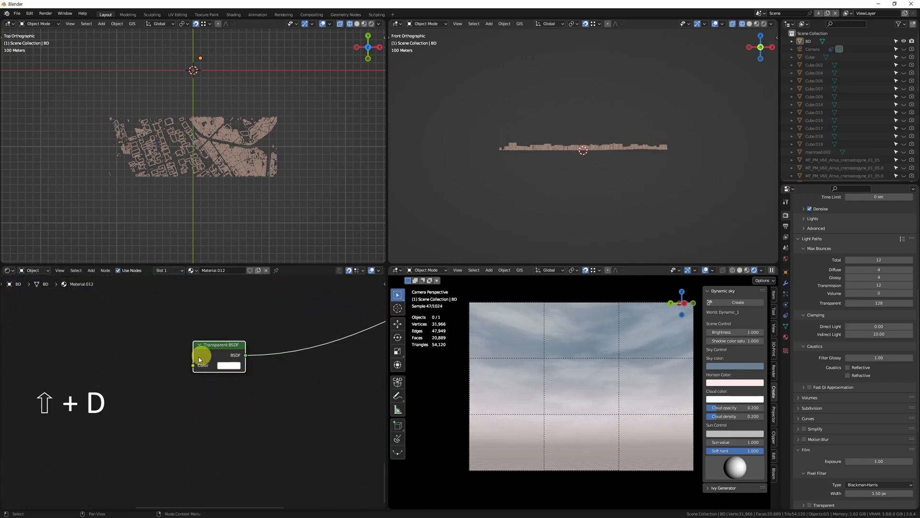
- Hide the viewport sidebar and connect the separate Transparent BSDF to the Material Output in the Shading workspace
{"action": "key", "text": "alt+w"}
{"action": "key", "text": "alt+w"}
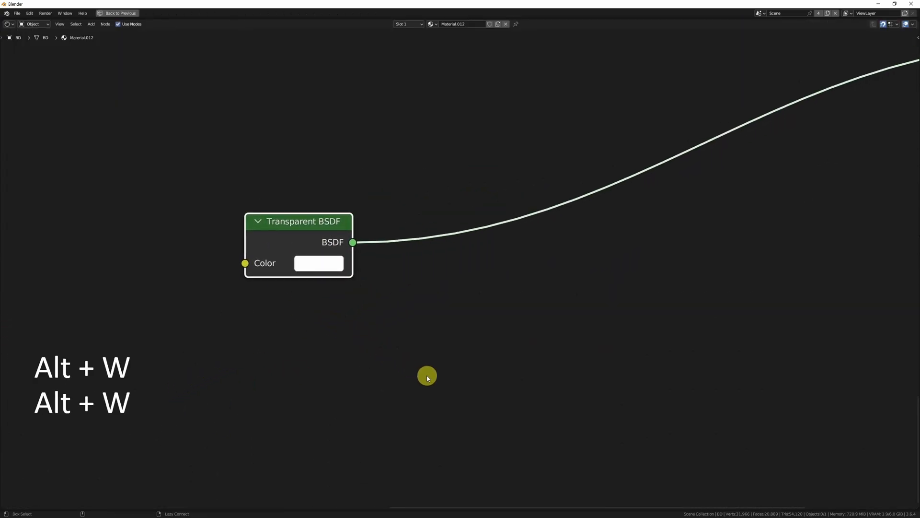
{"action": "scroll", "coordinate": [582, 407], "scroll_direction": "up", "scroll_amount": 1}
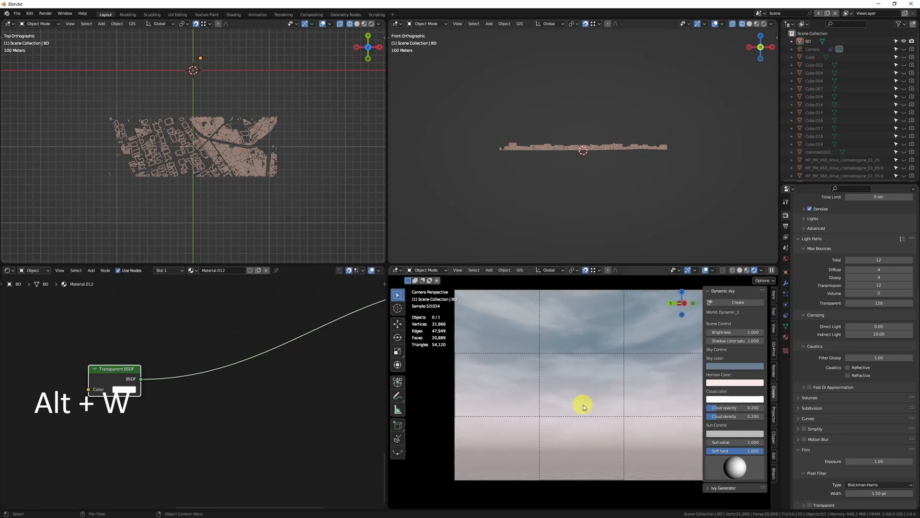
{"action": "key", "text": "n"}
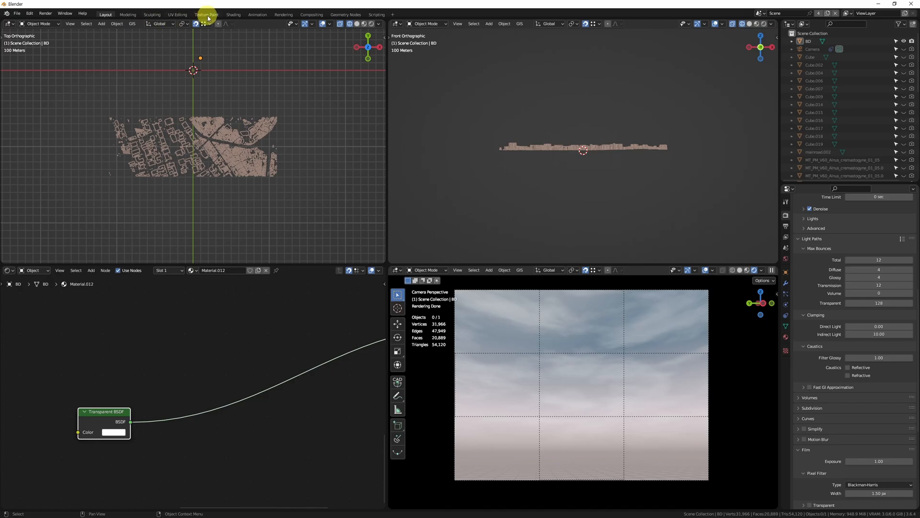
{"action": "left_click", "coordinate": [233, 14]}
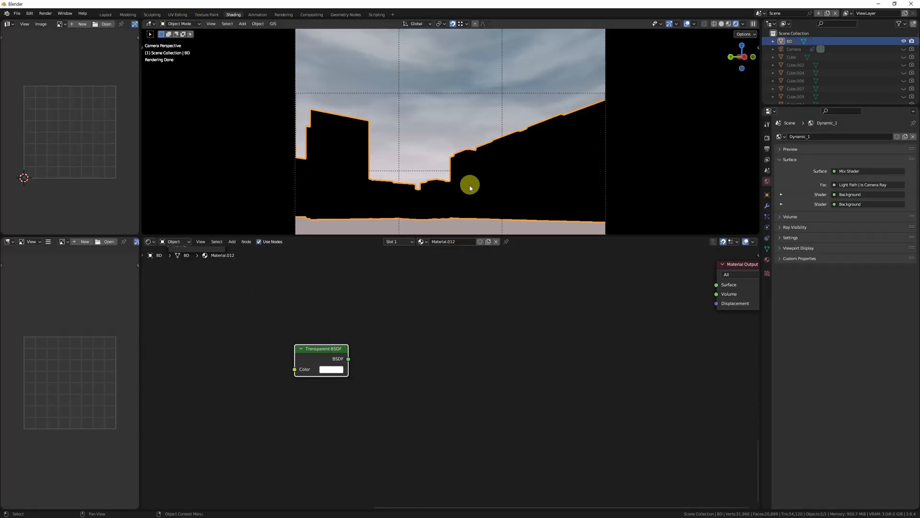
{"action": "left_click", "coordinate": [334, 358], "text": "ctrl+shift"}
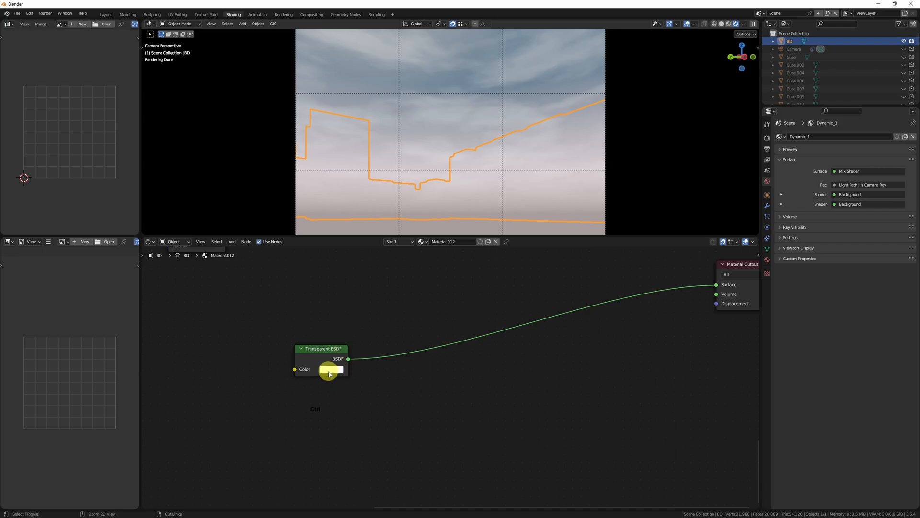
- Try a light grey color on the Transparent BSDF to reveal the overlapping buildings, and set it back to white
{"action": "scroll", "coordinate": [337, 380], "scroll_direction": "up", "scroll_amount": 2}
{"action": "left_click", "coordinate": [342, 367]}
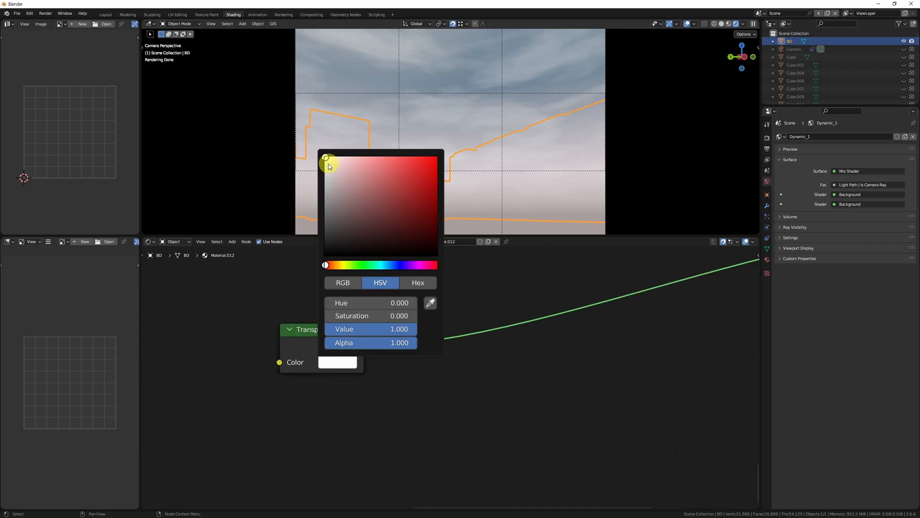
{"action": "left_click_drag", "start_coordinate": [328, 159], "coordinate": [323, 187]}
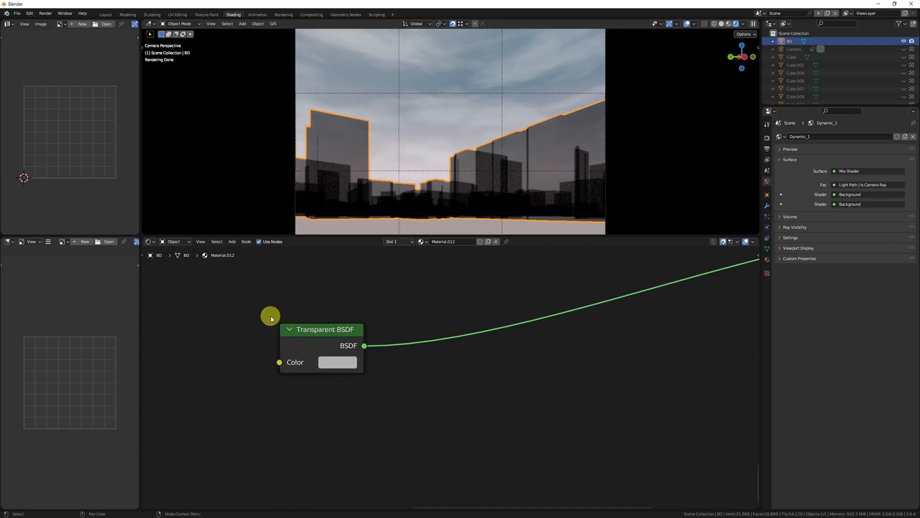
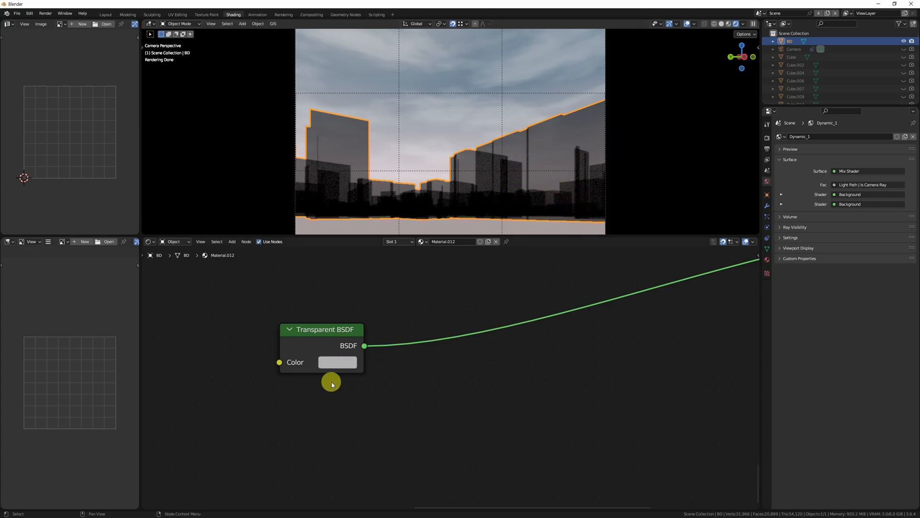
{"action": "left_click", "coordinate": [339, 359]}
{"action": "left_click_drag", "start_coordinate": [348, 229], "coordinate": [304, 139]}
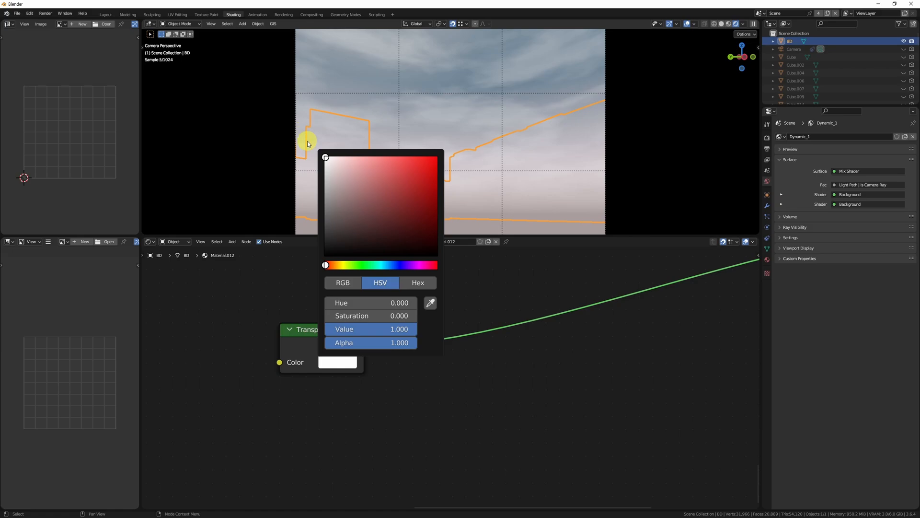
- Move the separate Transparent BSDF node closer to the rest of the material's node network
{"action": "scroll", "coordinate": [433, 415], "scroll_direction": "down", "scroll_amount": 2}
{"action": "middle_click_drag", "start_coordinate": [433, 415], "coordinate": [561, 422]}
{"action": "middle_click_drag", "start_coordinate": [463, 421], "coordinate": [425, 347]}
{"action": "scroll", "coordinate": [373, 394], "scroll_direction": "down", "scroll_amount": 4}
{"action": "left_click", "coordinate": [373, 346]}
{"action": "key", "text": "g"}
{"action": "left_click", "coordinate": [458, 320]}
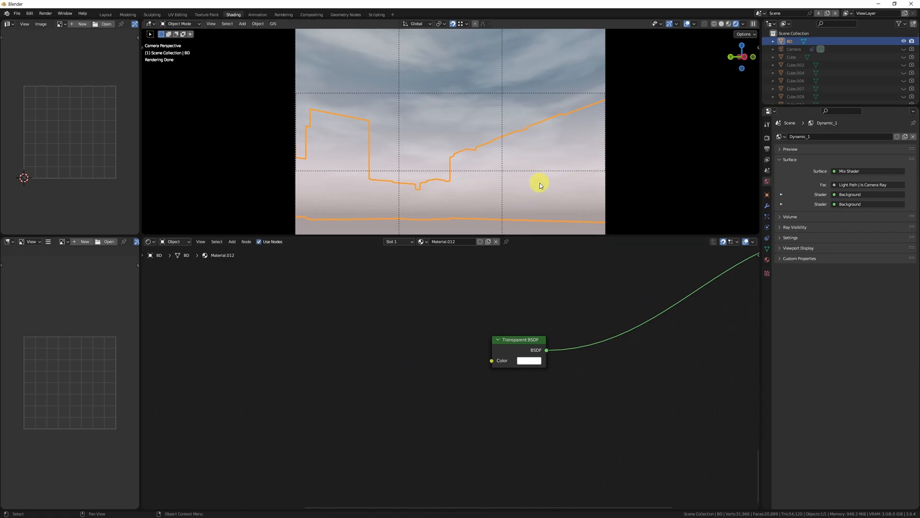
- Connect the final Mix Shader to the Material Output and inspect the background buildings in the full-size camera render
{"action": "middle_click_drag", "start_coordinate": [443, 312], "coordinate": [208, 513]}
{"action": "middle_click_drag", "start_coordinate": [371, 363], "coordinate": [411, 510]}
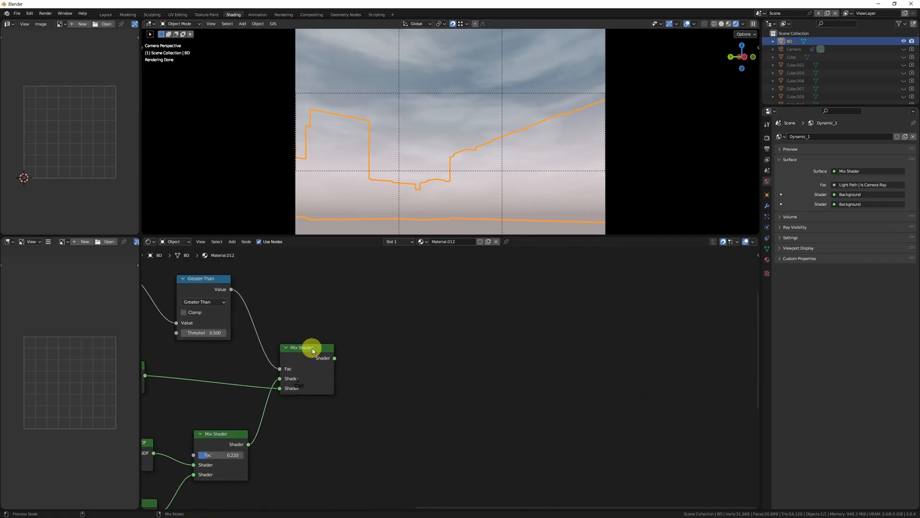
{"action": "left_click", "coordinate": [312, 352], "text": "ctrl+shift"}
{"action": "key", "text": "alt+w"}
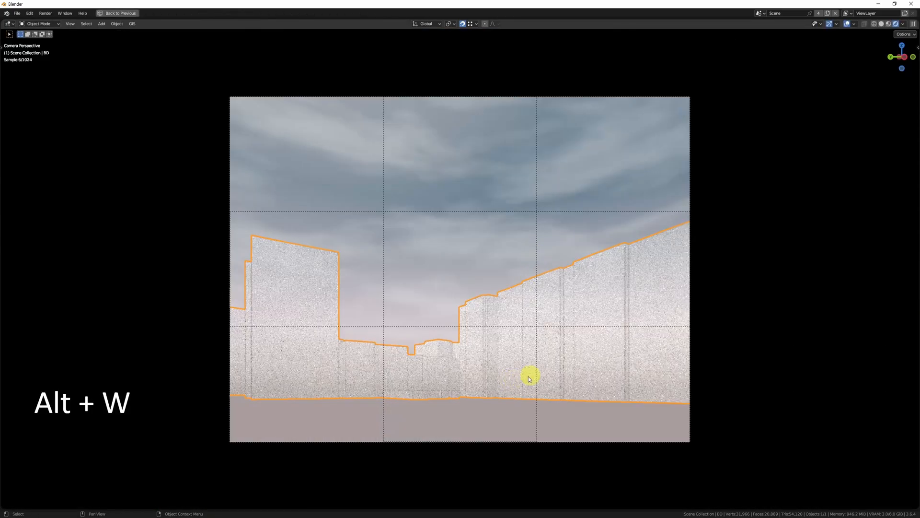
{"action": "scroll", "coordinate": [623, 345], "scroll_direction": "up", "scroll_amount": 6}
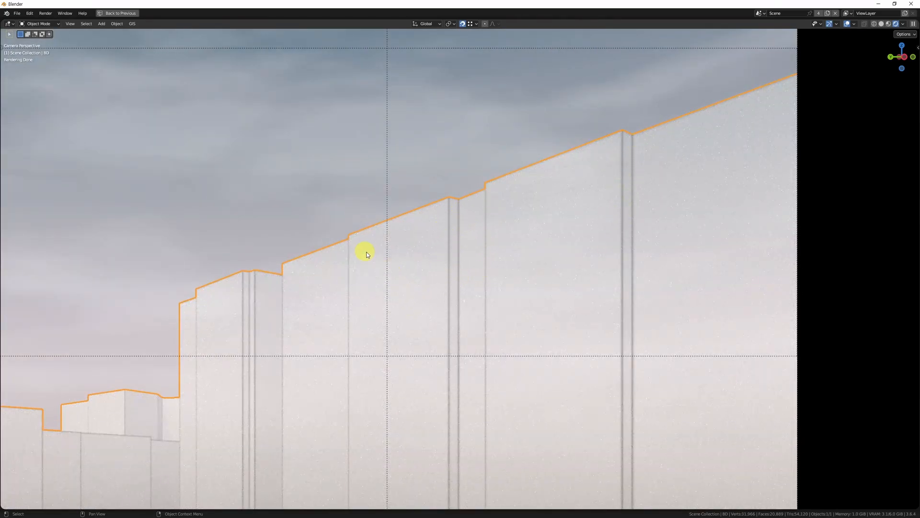
{"action": "middle_click_drag", "start_coordinate": [154, 437], "coordinate": [458, 282], "text": "shift"}
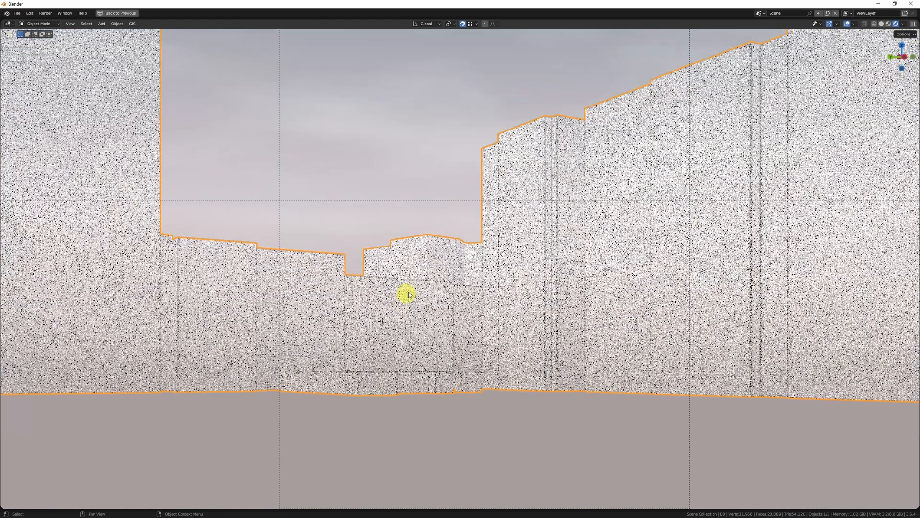
{"action": "middle_click_drag", "start_coordinate": [352, 346], "coordinate": [627, 379], "text": "shift"}
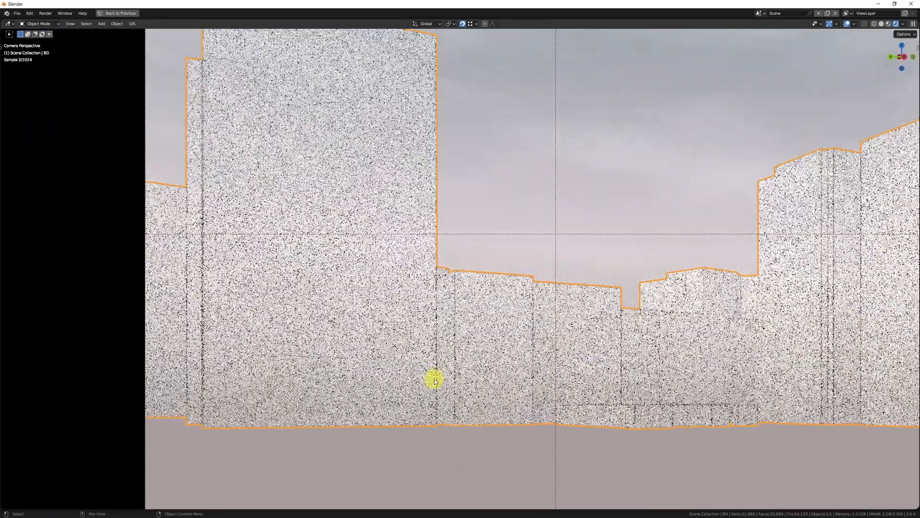
- Add an Ambient Occlusion node near the separate Transparent BSDF, preview it on the buildings and enable its Inside option
{"action": "scroll", "coordinate": [435, 381], "scroll_direction": "down", "scroll_amount": 4}
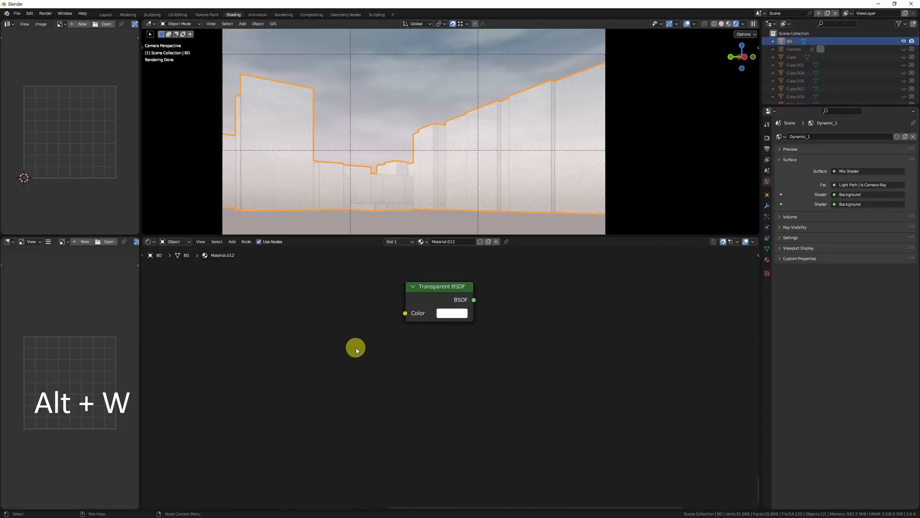
{"action": "key", "text": "ctrl+alt+space"}
{"action": "middle_click_drag", "start_coordinate": [425, 277], "coordinate": [487, 289]}
{"action": "key", "text": "alt+w"}
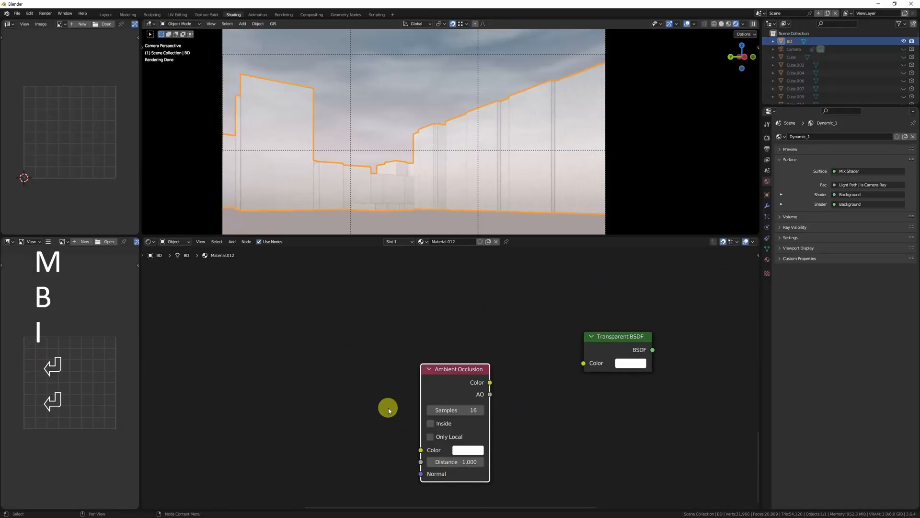
{"action": "left_click_drag", "start_coordinate": [466, 375], "coordinate": [427, 346]}
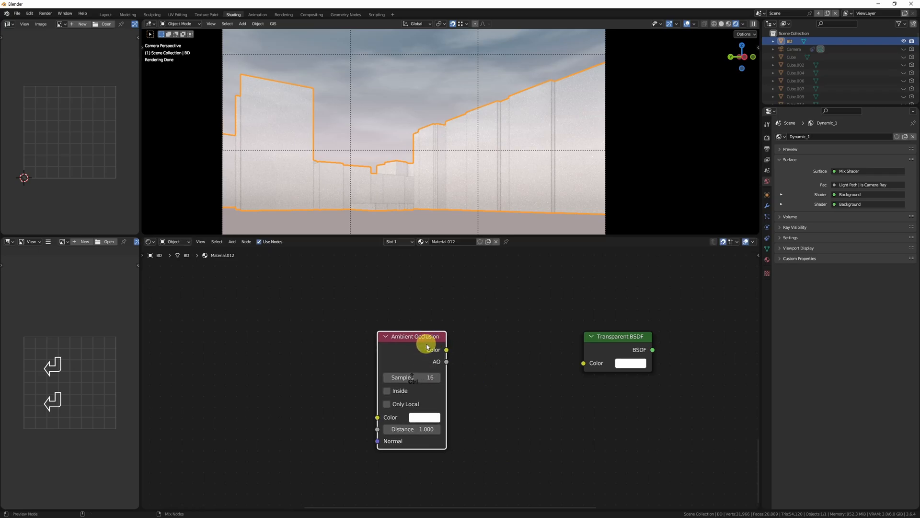
{"action": "left_click", "coordinate": [431, 348], "text": "ctrl+shift"}
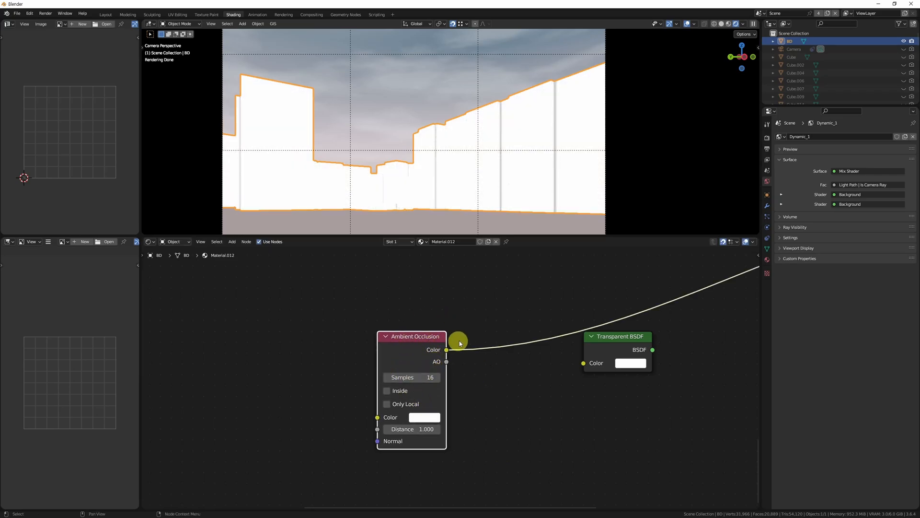
{"action": "left_click", "coordinate": [397, 391]}
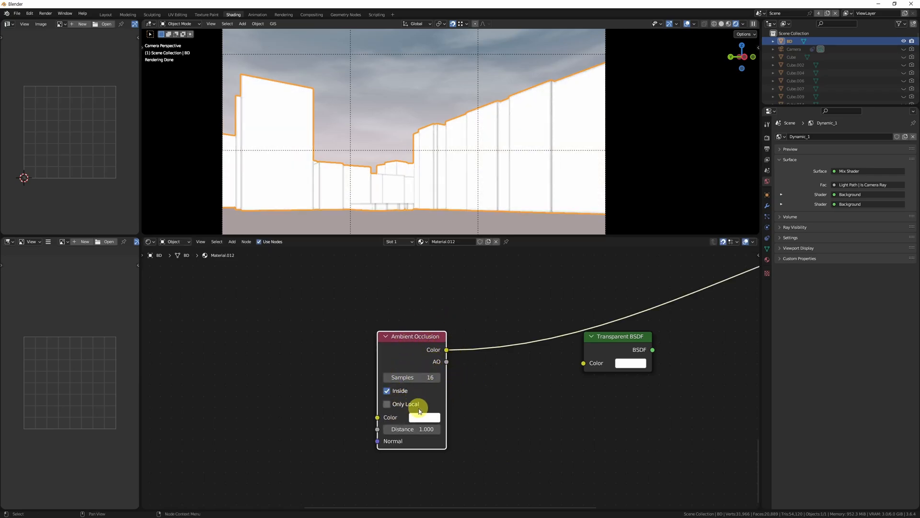
- Duplicate the Ambient Occlusion node with Inside disabled and combine both color outputs with a Multiply node
{"action": "left_click_drag", "start_coordinate": [430, 317], "coordinate": [410, 361]}
{"action": "key", "text": "g"}
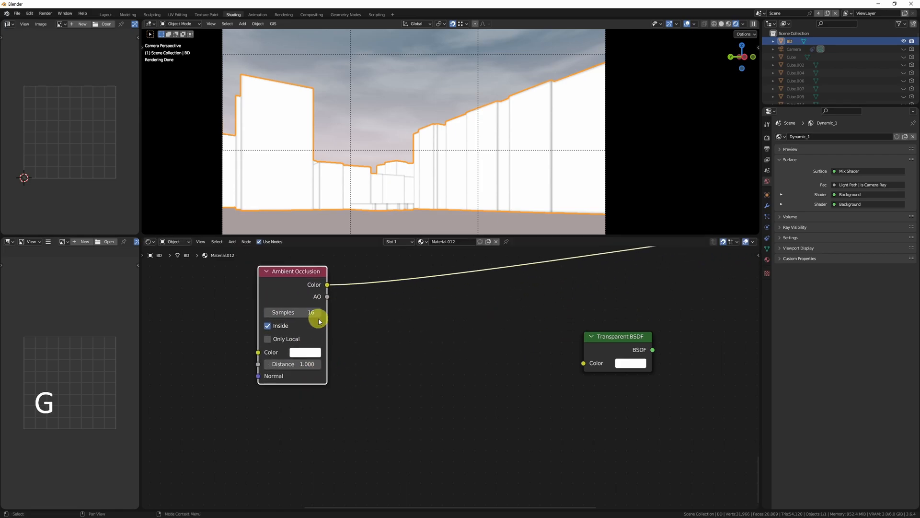
{"action": "left_click", "coordinate": [319, 320]}
{"action": "key", "text": "shift+d"}
{"action": "left_click", "coordinate": [315, 456]}
{"action": "left_click", "coordinate": [268, 444]}
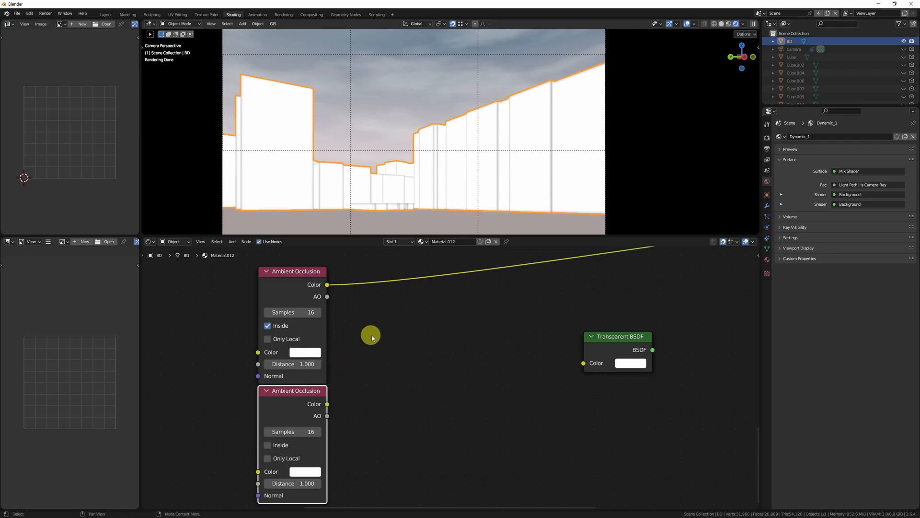
{"action": "key", "text": "ctrl+shift+KP_Multiply"}
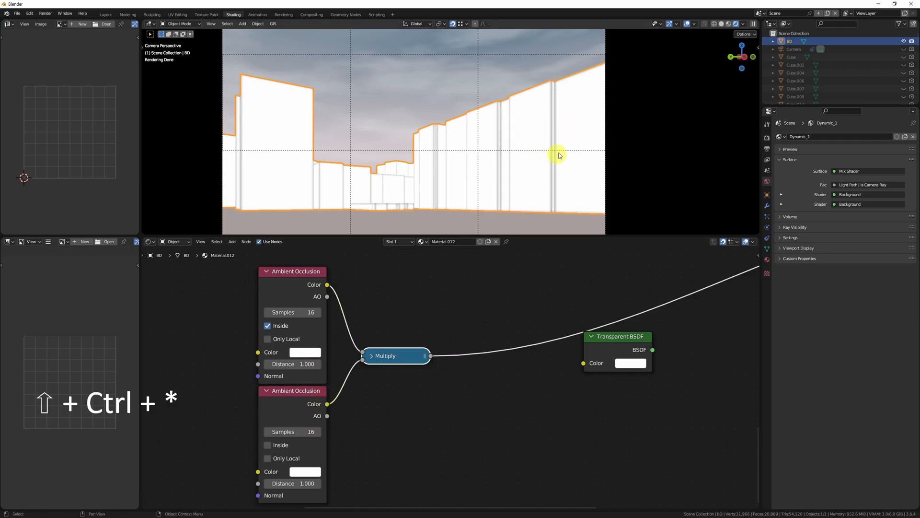
- Feed the Multiply result into the Transparent BSDF color, preview the shader and align the expanded Multiply node beside the Ambient Occlusion nodes
{"action": "left_click_drag", "start_coordinate": [430, 355], "coordinate": [577, 372]}
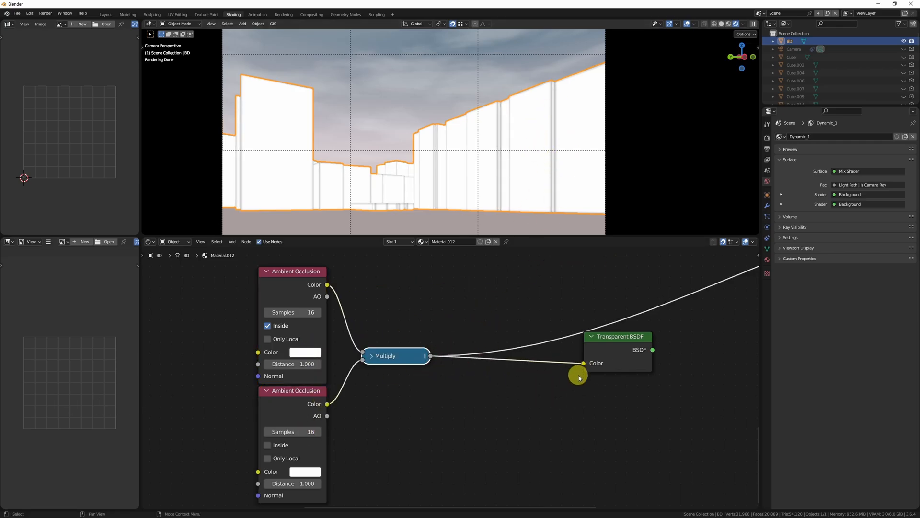
{"action": "left_click", "coordinate": [625, 338], "text": "ctrl+shift"}
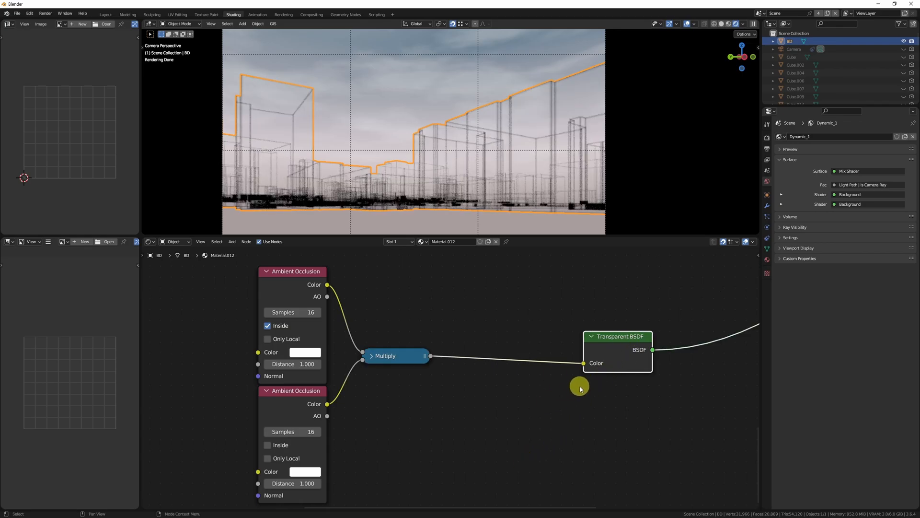
{"action": "middle_click_drag", "start_coordinate": [560, 393], "coordinate": [489, 419]}
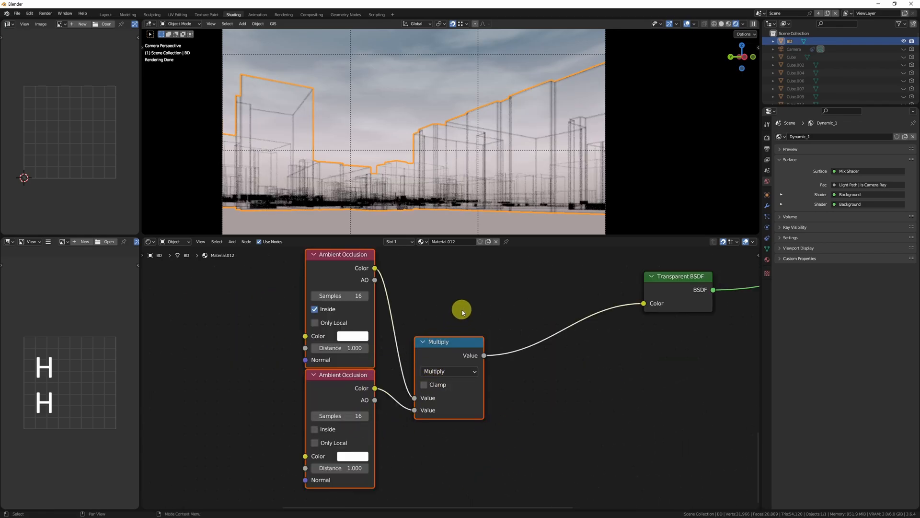
{"action": "left_click", "coordinate": [437, 361]}
{"action": "key", "text": "g"}
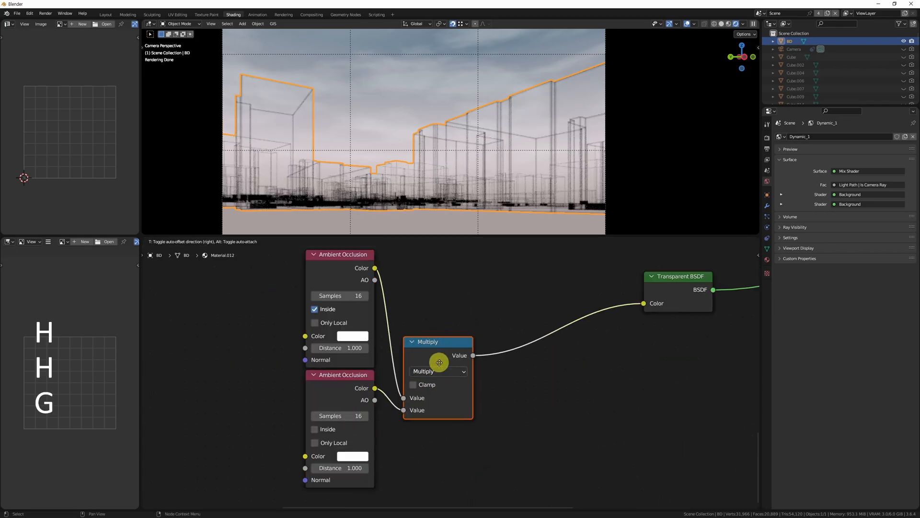
{"action": "left_click", "coordinate": [437, 274]}
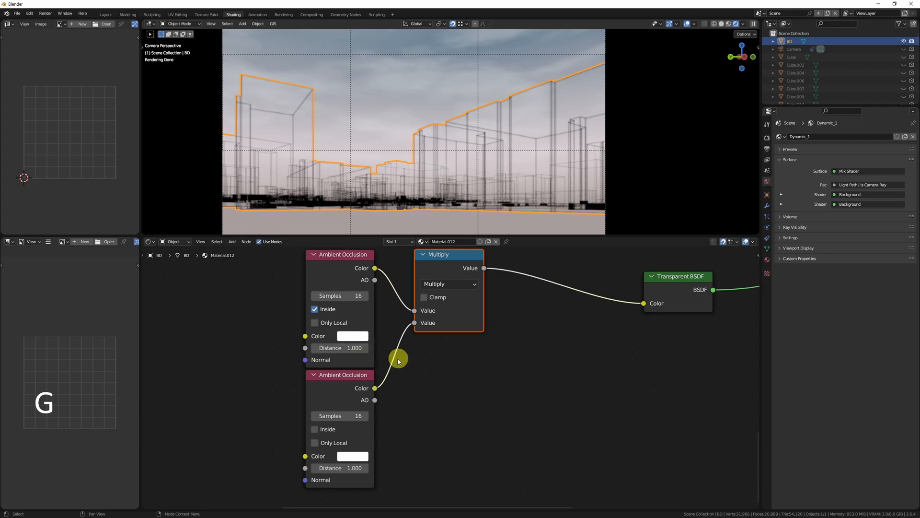
- Replace the Ambient Occlusion setup with a Bevel node of radius 0.1 and preview its Normal output
{"action": "type", "text": "be"}
{"action": "key", "text": "Return"}
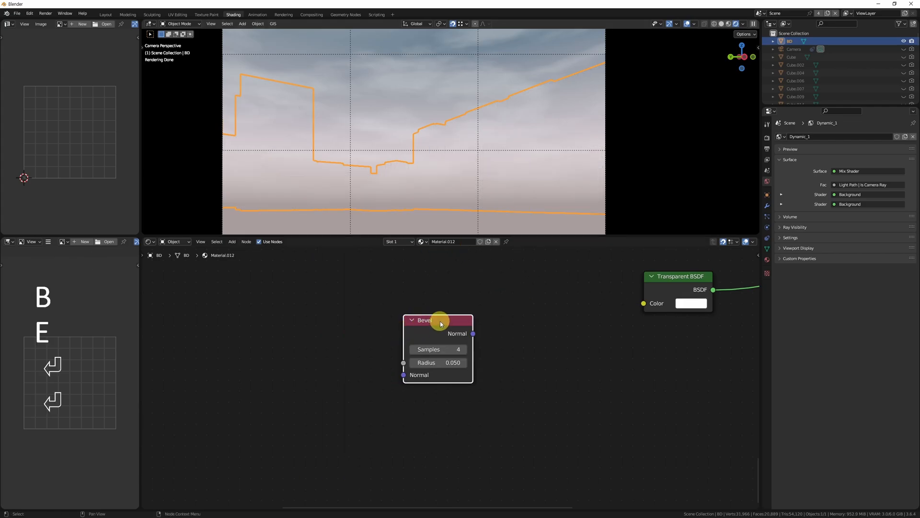
{"action": "left_click_drag", "start_coordinate": [437, 322], "coordinate": [360, 290]}
{"action": "key", "text": "Return"}
{"action": "left_click", "coordinate": [361, 288], "text": "ctrl+shift"}
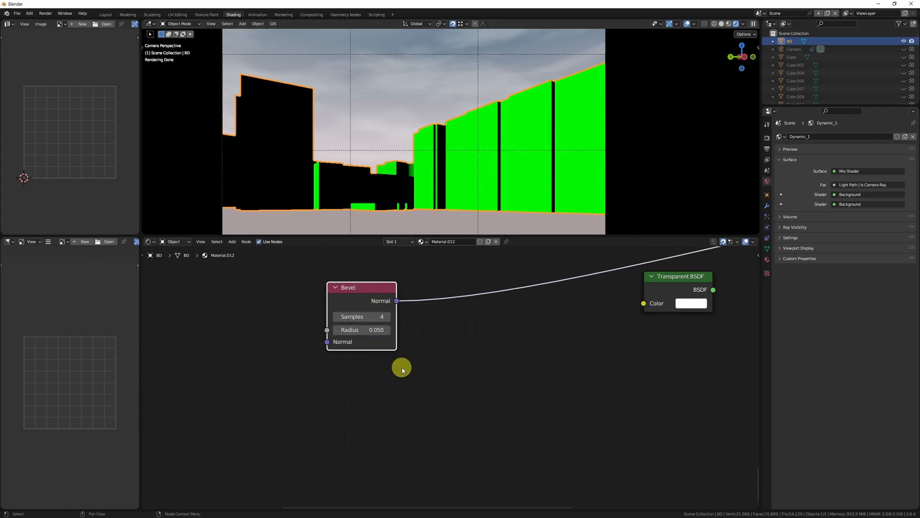
{"action": "left_click", "coordinate": [371, 331]}
{"action": "type", "text": "0.1"}
{"action": "key", "text": "Return"}
{"action": "left_click", "coordinate": [488, 374]}
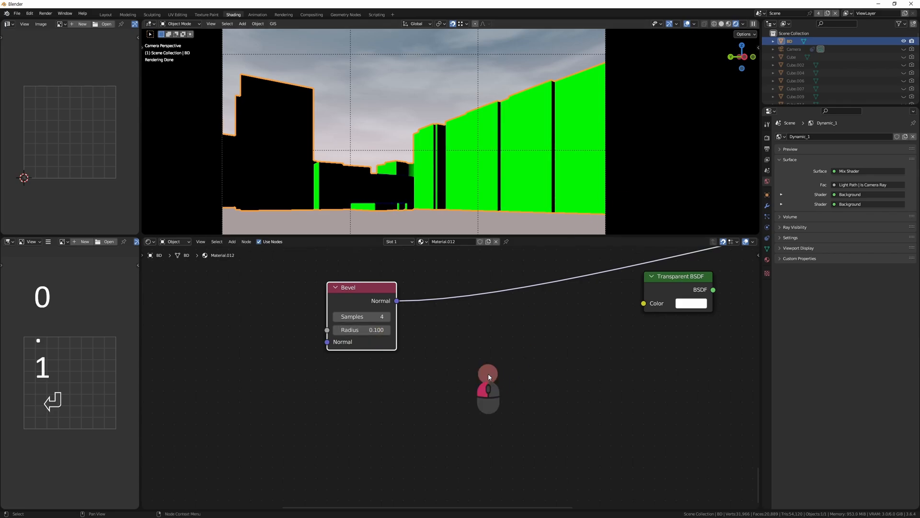
- Add a Geometry node and place it directly below the Bevel node
{"action": "key", "text": "shift+a"}
{"action": "type", "text": "geo"}
{"action": "key", "text": "Return"}
{"action": "key", "text": "Return"}
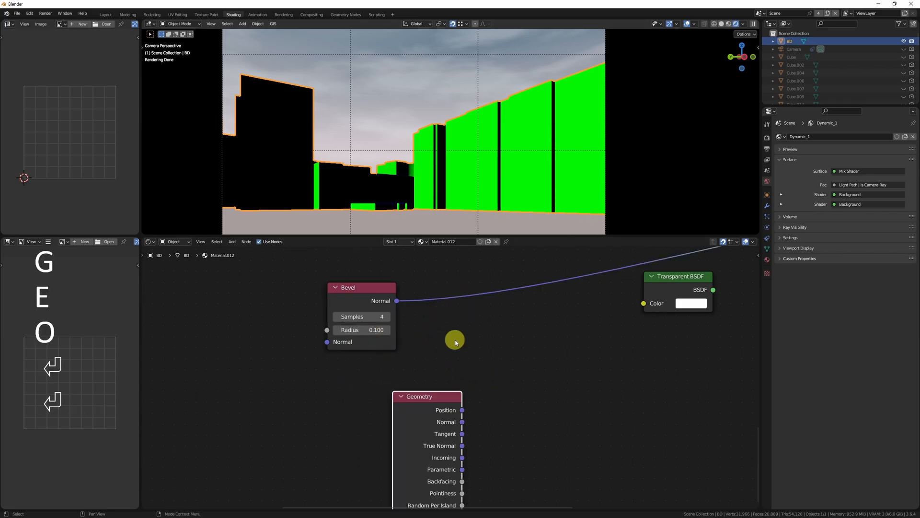
{"action": "left_click", "coordinate": [371, 374]}
- Add a Vector Math node set to Subtract and connect the Normal outputs of the Bevel and Geometry nodes to it
{"action": "left_click", "coordinate": [477, 354]}
{"action": "key", "text": "shift+a"}
{"action": "type", "text": "vector"}
{"action": "key", "text": "Down"}
{"action": "key", "text": "Return"}
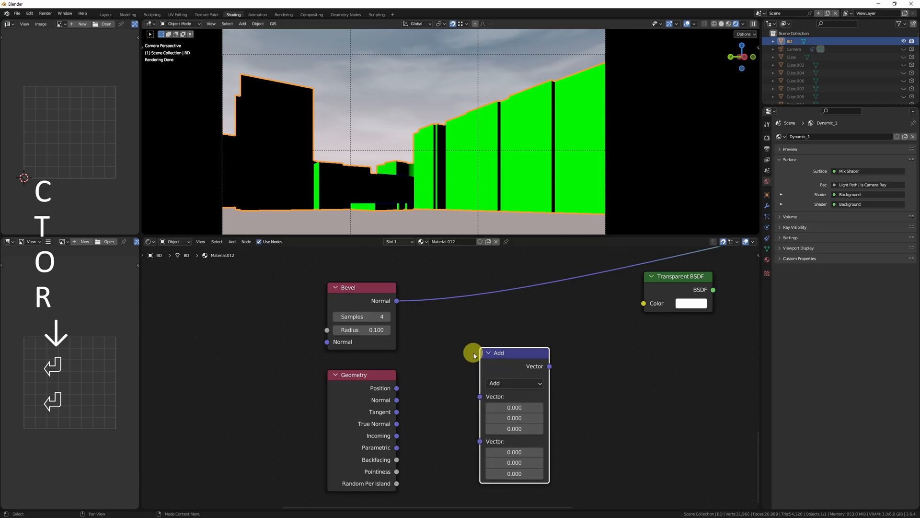
{"action": "left_click", "coordinate": [527, 383]}
{"action": "key", "text": "s"}
{"action": "left_click_drag", "start_coordinate": [510, 363], "coordinate": [466, 329]}
{"action": "left_click_drag", "start_coordinate": [397, 400], "coordinate": [436, 376]}
- Align the Subtract node with the Bevel and Geometry nodes and move all three farther from the Transparent BSDF
{"action": "left_click", "coordinate": [478, 320]}
{"action": "key", "text": "g"}
{"action": "left_click", "coordinate": [468, 299]}
{"action": "left_click_drag", "start_coordinate": [462, 266], "coordinate": [337, 426]}
{"action": "key", "text": "g"}
{"action": "left_click", "coordinate": [312, 382]}
{"action": "left_click", "coordinate": [402, 352]}
- Duplicate the Subtract node after itself, change the copy's operation to Length and preview its output
{"action": "left_click", "coordinate": [331, 304]}
{"action": "key", "text": "shift+d"}
{"action": "left_click", "coordinate": [398, 307]}
{"action": "left_click", "coordinate": [395, 329]}
{"action": "key", "text": "l"}
{"action": "left_click", "coordinate": [432, 305], "text": "ctrl+shift"}
{"action": "left_click", "coordinate": [404, 317]}
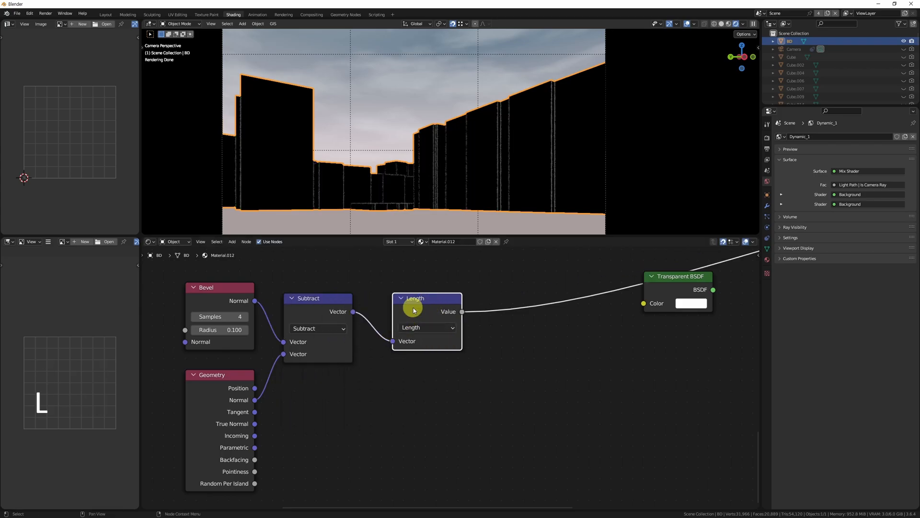
- Connect the Length value to the Transparent BSDF color, preview the shader and move the Length node closer to Subtract
{"action": "left_click", "coordinate": [466, 320]}
{"action": "left_click_drag", "start_coordinate": [463, 312], "coordinate": [655, 302]}
{"action": "left_click", "coordinate": [676, 282], "text": "ctrl+shift"}
{"action": "middle_click_drag", "start_coordinate": [431, 343], "coordinate": [442, 341]}
{"action": "left_click_drag", "start_coordinate": [384, 266], "coordinate": [418, 329]}
{"action": "key", "text": "g"}
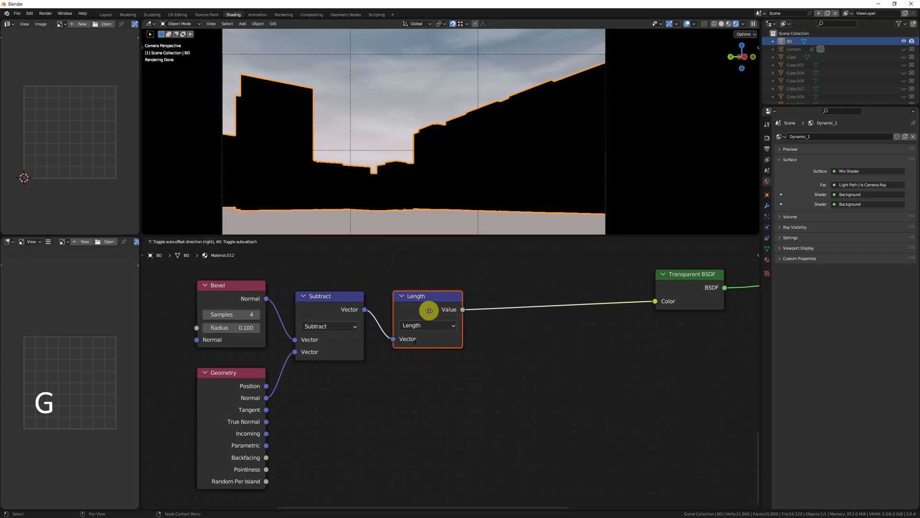
{"action": "left_click", "coordinate": [411, 301]}
{"action": "left_click", "coordinate": [488, 341]}
- Insert an Invert Color node between the Length node and the Transparent BSDF
{"action": "left_click_drag", "start_coordinate": [403, 271], "coordinate": [425, 310]}
{"action": "type", "text": "invert"}
{"action": "key", "text": "Return"}
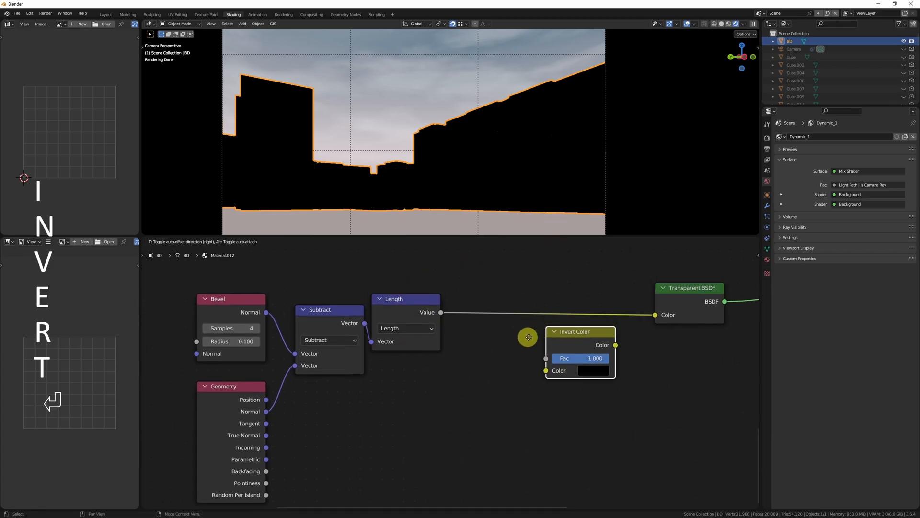
{"action": "left_click", "coordinate": [478, 304]}
- Set the Bevel node's radius to 1
{"action": "middle_click_drag", "start_coordinate": [314, 378], "coordinate": [401, 354]}
{"action": "left_click", "coordinate": [328, 317]}
{"action": "type", "text": "1"}
{"action": "key", "text": "Return"}
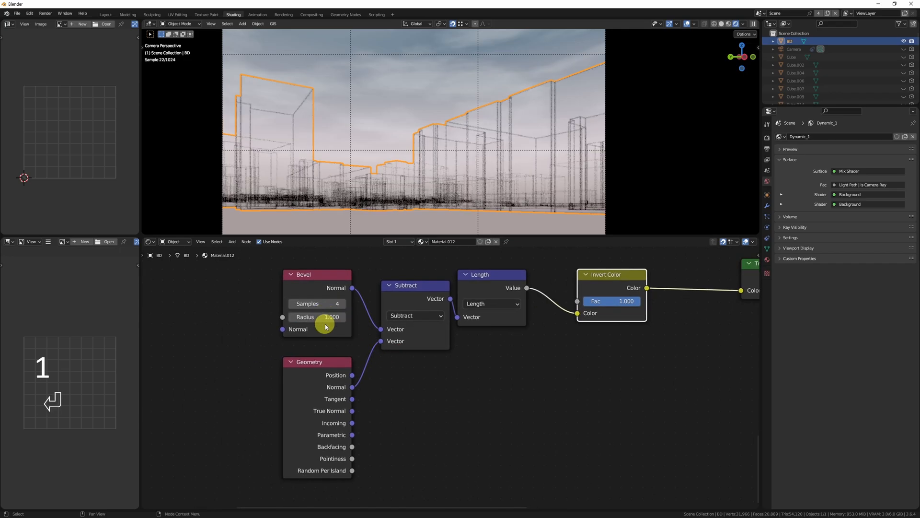
{"action": "left_click", "coordinate": [552, 383]}
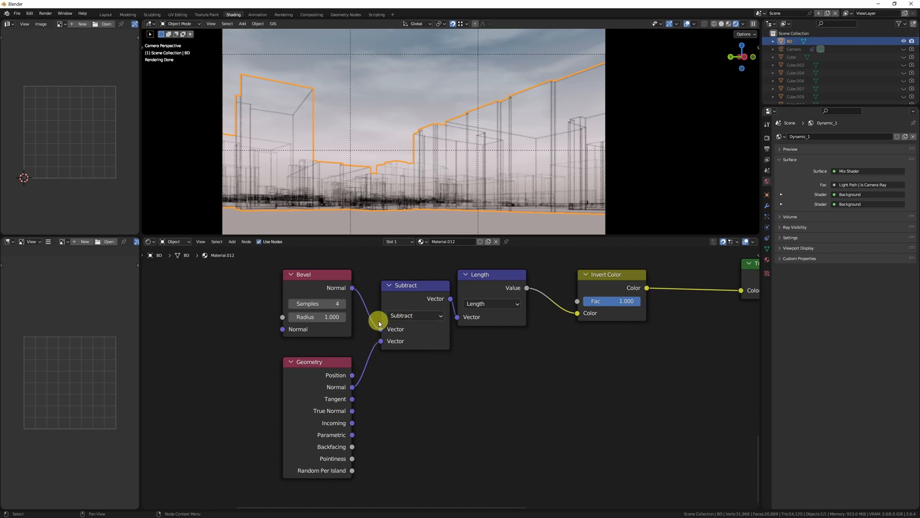
{"action": "middle_click_drag", "start_coordinate": [311, 272], "coordinate": [443, 399]}
{"action": "scroll", "coordinate": [443, 398], "scroll_direction": "down", "scroll_amount": 6}
{"action": "mouse_move", "coordinate": [363, 360]}
{"action": "middle_mouse_down"}
{"action": "mouse_move", "coordinate": [406, 402]}
{"action": "mouse_move", "coordinate": [370, 369]}
{"action": "middle_mouse_up"}
{"action": "scroll", "coordinate": [378, 378], "scroll_direction": "up", "scroll_amount": 5}
{"action": "scroll", "coordinate": [370, 369], "scroll_direction": "down", "scroll_amount": 3}
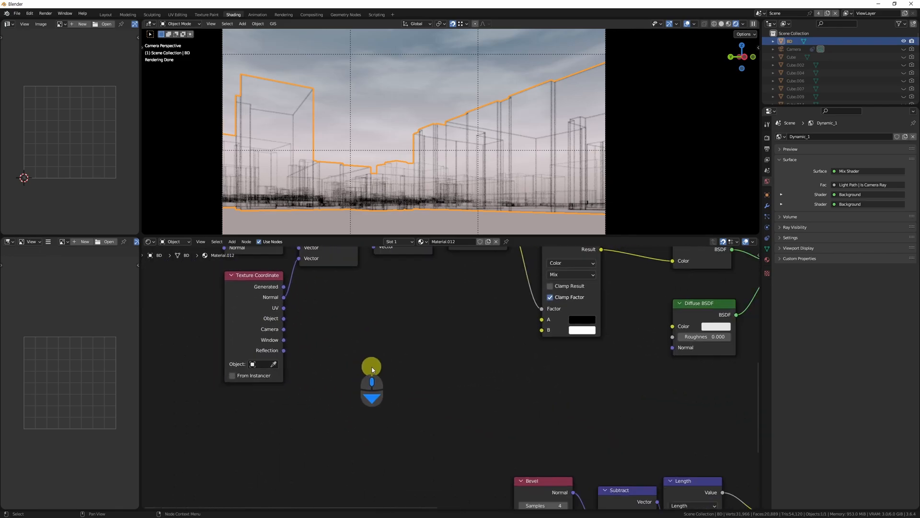
{"action": "middle_click_drag", "start_coordinate": [534, 415], "coordinate": [435, 332]}
- Set the Bevel node's samples to 16 and check the edge lines up close in the render
{"action": "scroll", "coordinate": [370, 376], "scroll_direction": "up", "scroll_amount": 3}
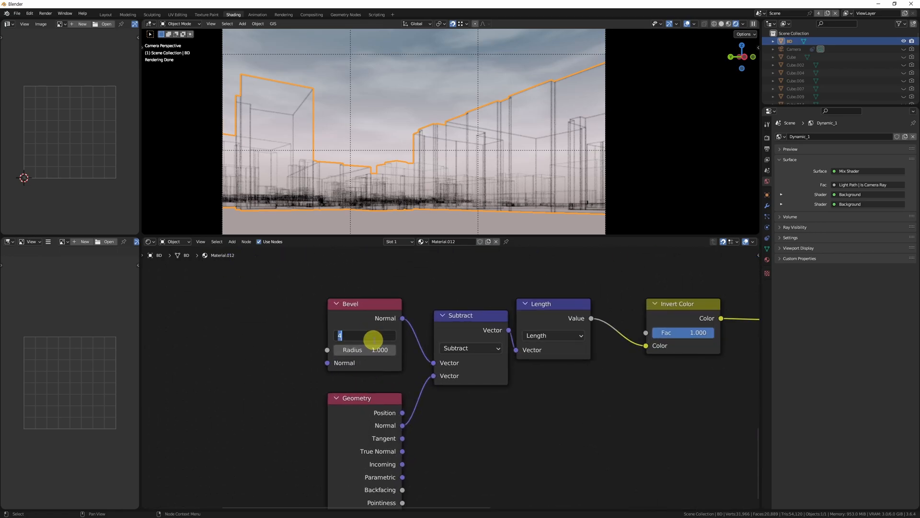
{"action": "scroll", "coordinate": [549, 158], "scroll_direction": "up", "scroll_amount": 3}
{"action": "scroll", "coordinate": [544, 134], "scroll_direction": "up", "scroll_amount": 8}
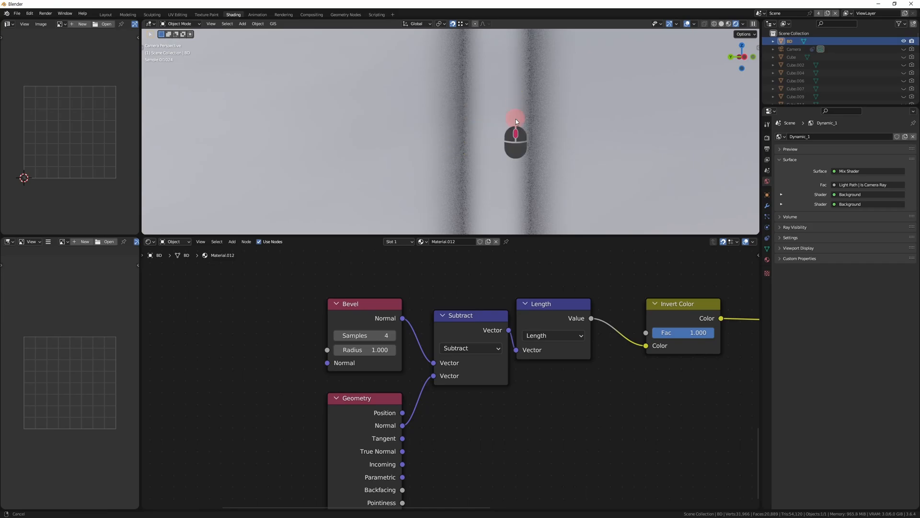
{"action": "scroll", "coordinate": [516, 121], "scroll_direction": "down", "scroll_amount": 1}
{"action": "left_click", "coordinate": [368, 334]}
{"action": "type", "text": "16"}
{"action": "key", "text": "Return"}
{"action": "scroll", "coordinate": [489, 404], "scroll_direction": "down", "scroll_amount": 6}
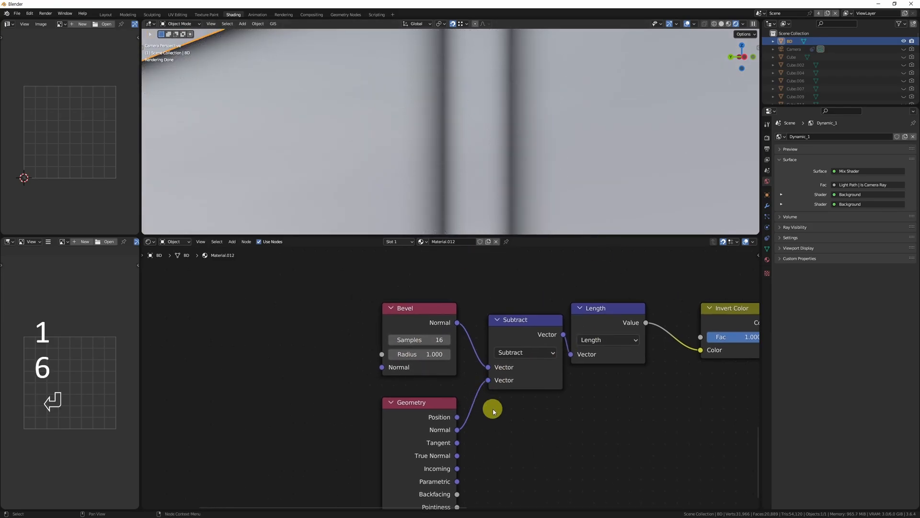
{"action": "scroll", "coordinate": [459, 384], "scroll_direction": "down", "scroll_amount": 2}
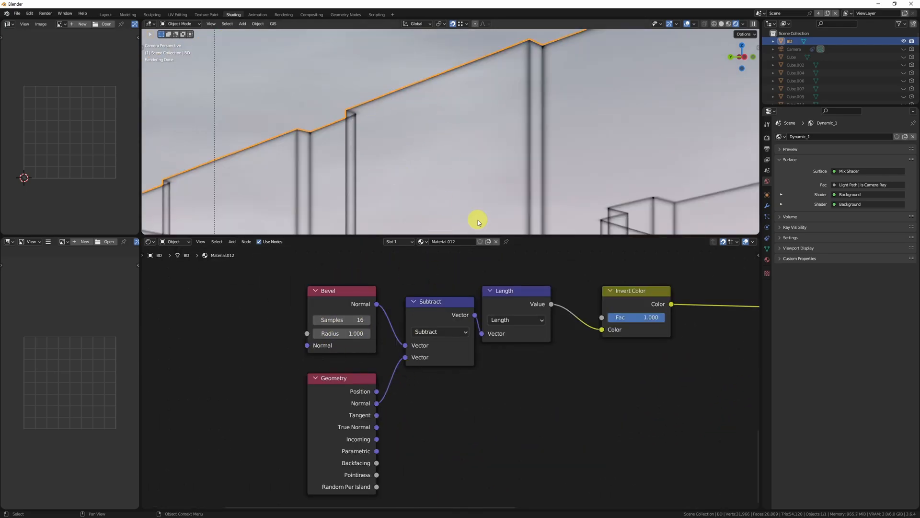
- Move the Transparent BSDF node closer to the Invert Color node and check the building outlines in the camera view
{"action": "scroll", "coordinate": [493, 97], "scroll_direction": "down", "scroll_amount": 6}
{"action": "scroll", "coordinate": [450, 152], "scroll_direction": "up", "scroll_amount": 6}
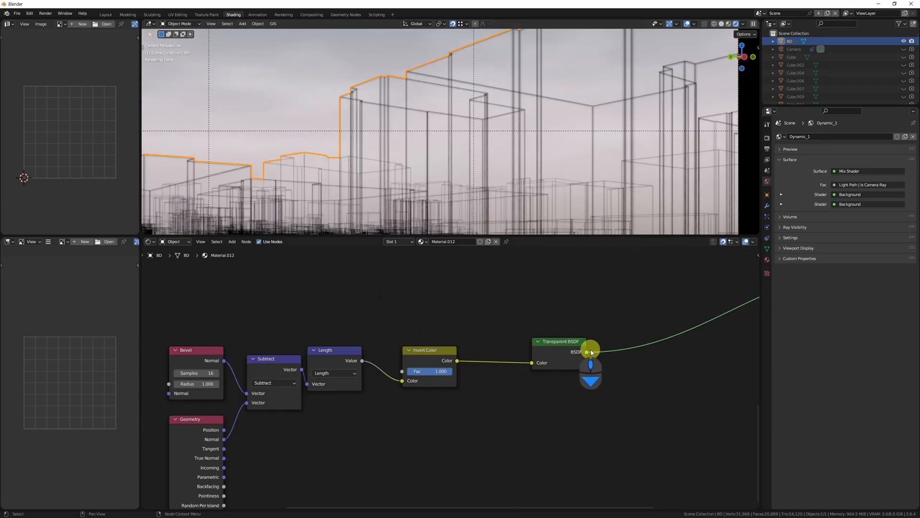
{"action": "left_click", "coordinate": [555, 362]}
{"action": "key", "text": "g"}
{"action": "left_click", "coordinate": [513, 382]}
{"action": "middle_click_drag", "start_coordinate": [459, 175], "coordinate": [462, 123], "text": "shift"}
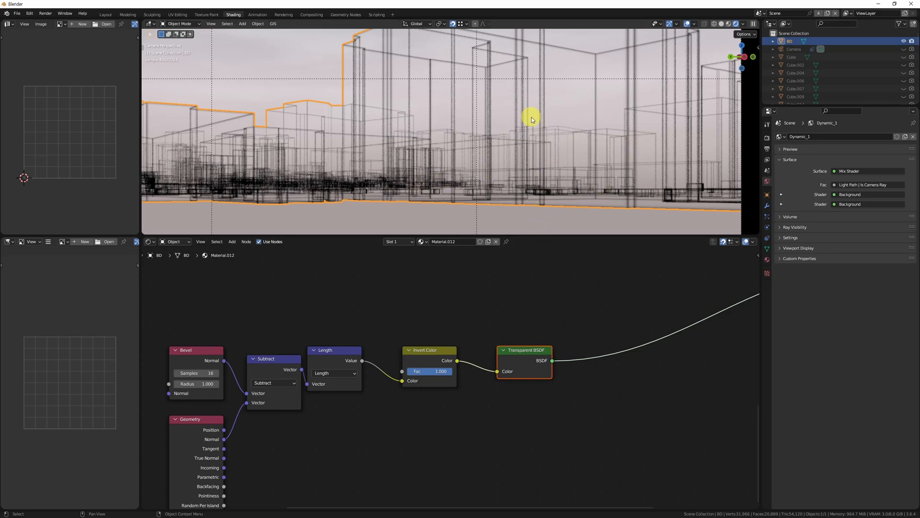
{"action": "scroll", "coordinate": [535, 123], "scroll_direction": "down", "scroll_amount": 2}
{"action": "middle_click_drag", "start_coordinate": [535, 105], "coordinate": [535, 151], "text": "shift"}
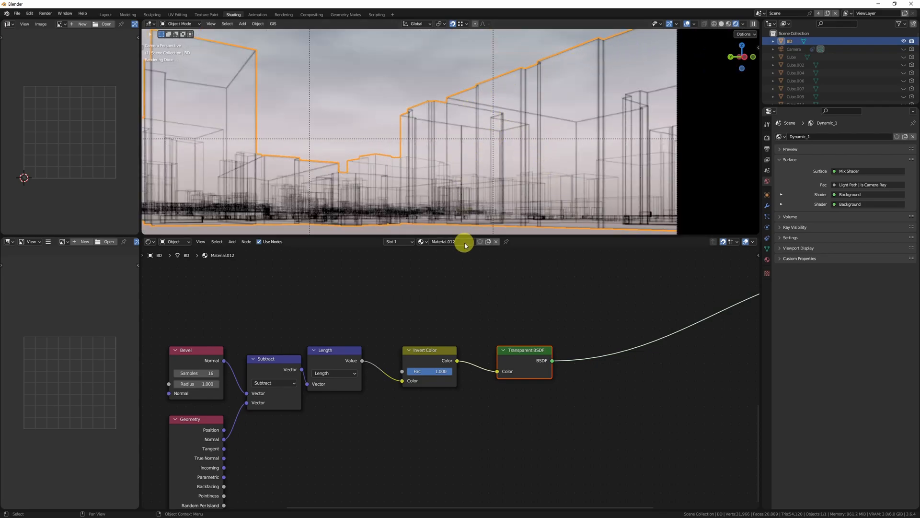
{"action": "middle_click_drag", "start_coordinate": [543, 370], "coordinate": [534, 374]}
{"action": "left_click_drag", "start_coordinate": [533, 330], "coordinate": [517, 382]}
{"action": "key", "text": "g"}
{"action": "left_click", "coordinate": [509, 389]}
{"action": "left_click", "coordinate": [580, 403]}
- Add a Light Path node above the Transparent BSDF fed by the Invert Color node
{"action": "mouse_move", "coordinate": [554, 299]}
{"action": "middle_mouse_down"}
{"action": "mouse_move", "coordinate": [544, 362]}
{"action": "mouse_move", "coordinate": [551, 311]}
{"action": "middle_mouse_up"}
{"action": "middle_click_drag", "start_coordinate": [471, 412], "coordinate": [572, 345]}
{"action": "scroll", "coordinate": [577, 341], "scroll_direction": "down", "scroll_amount": 5}
{"action": "left_click_drag", "start_coordinate": [598, 303], "coordinate": [410, 401]}
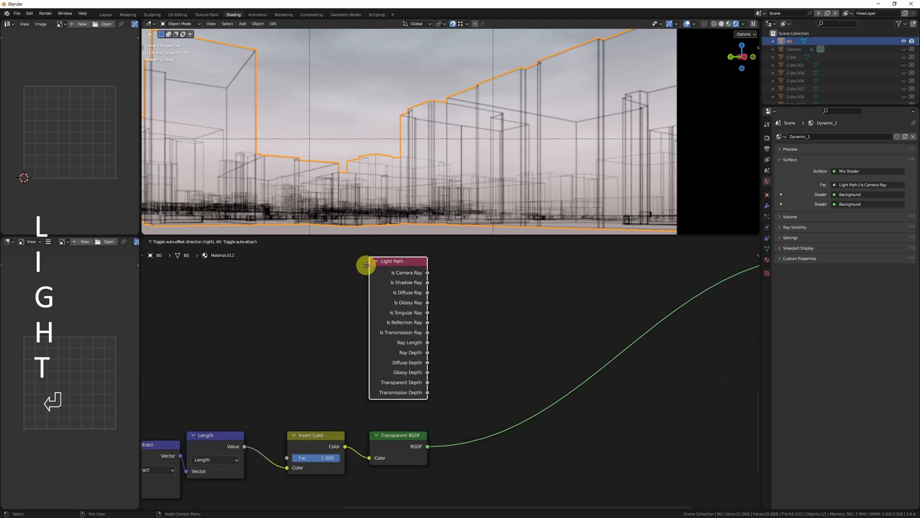
{"action": "left_click", "coordinate": [367, 266]}
{"action": "middle_click_drag", "start_coordinate": [388, 371], "coordinate": [384, 401]}
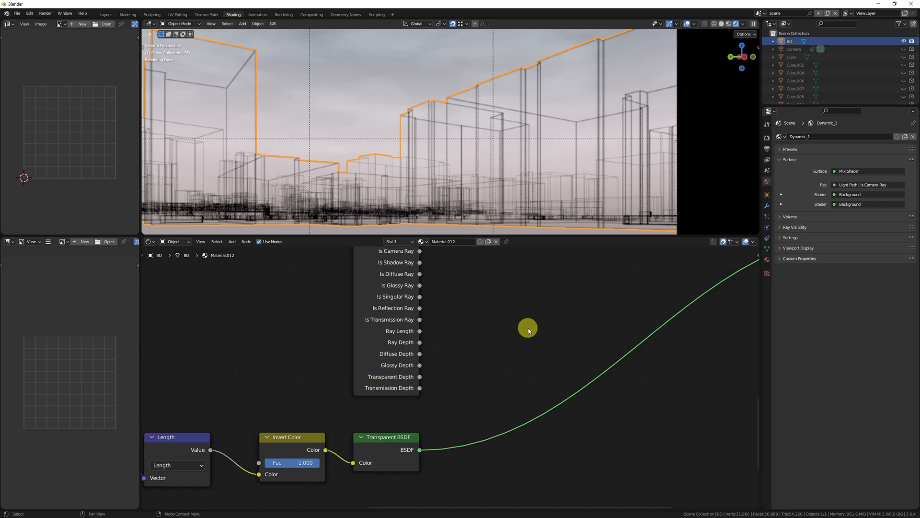
- Duplicate the Transparent BSDF and place the white copy below and beyond the original
{"action": "scroll", "coordinate": [475, 388], "scroll_direction": "down", "scroll_amount": 2}
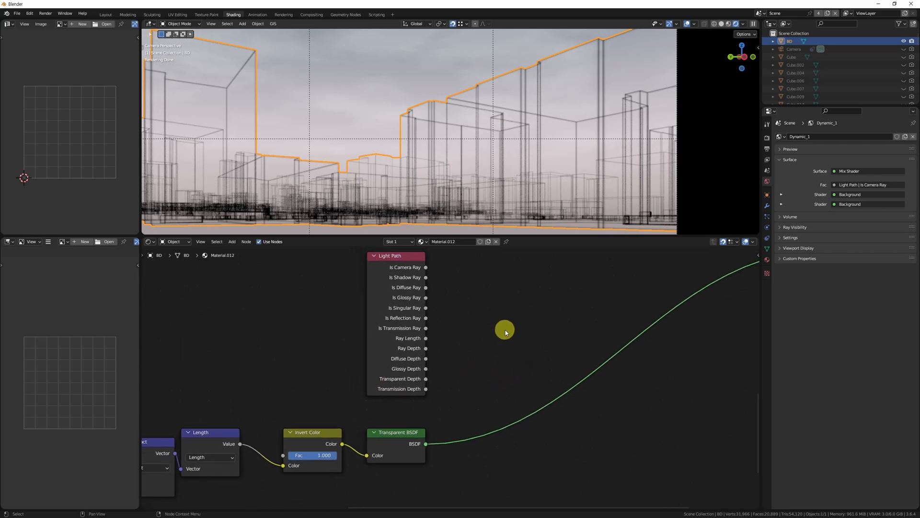
{"action": "scroll", "coordinate": [479, 380], "scroll_direction": "down", "scroll_amount": 3, "text": "shift"}
{"action": "left_click", "coordinate": [390, 406]}
{"action": "key", "text": "shift+d"}
{"action": "left_click", "coordinate": [511, 451]}
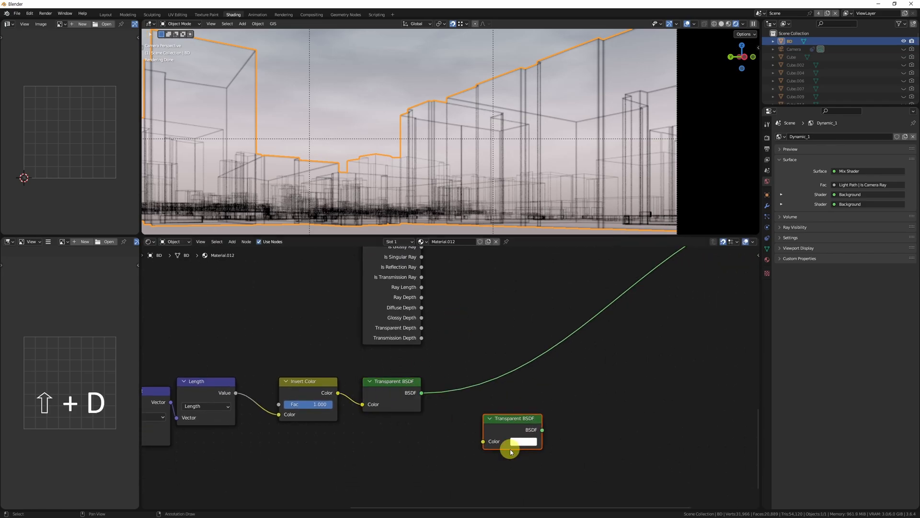
- Combine the two Transparent BSDF nodes through a Mix Shader and place the white copy directly beneath the original
{"action": "left_click", "coordinate": [525, 442]}
{"action": "right_click_drag", "start_coordinate": [397, 398], "coordinate": [631, 364], "text": "ctrl+shift"}
{"action": "key", "text": "g"}
{"action": "left_click", "coordinate": [597, 356]}
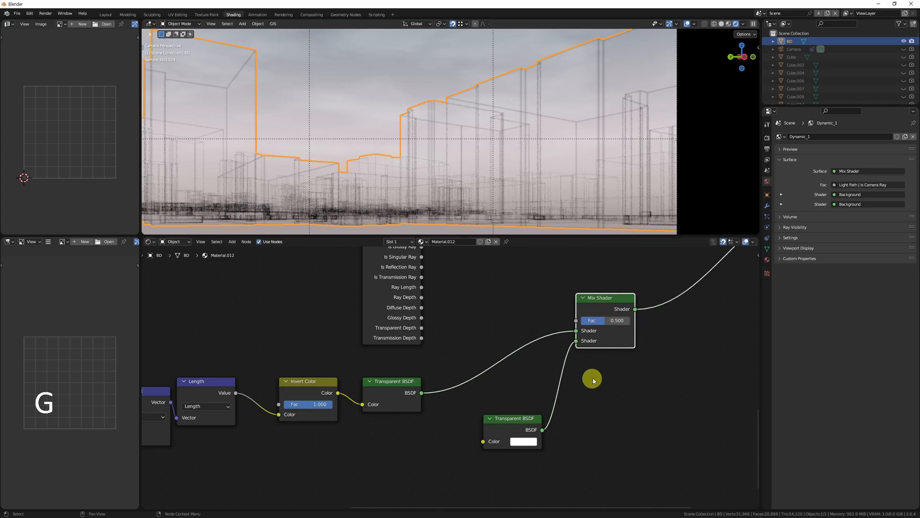
{"action": "left_click_drag", "start_coordinate": [530, 413], "coordinate": [409, 413]}
- Drive the Mix Shader's Fac with the Light Path node's Transparent Depth output and lower the white Transparent BSDF slightly
{"action": "scroll", "coordinate": [404, 341], "scroll_direction": "up", "scroll_amount": 3, "text": "shift"}
{"action": "left_click", "coordinate": [390, 329]}
{"action": "key", "text": "g"}
{"action": "left_click", "coordinate": [404, 346]}
{"action": "left_click_drag", "start_coordinate": [389, 347], "coordinate": [561, 376]}
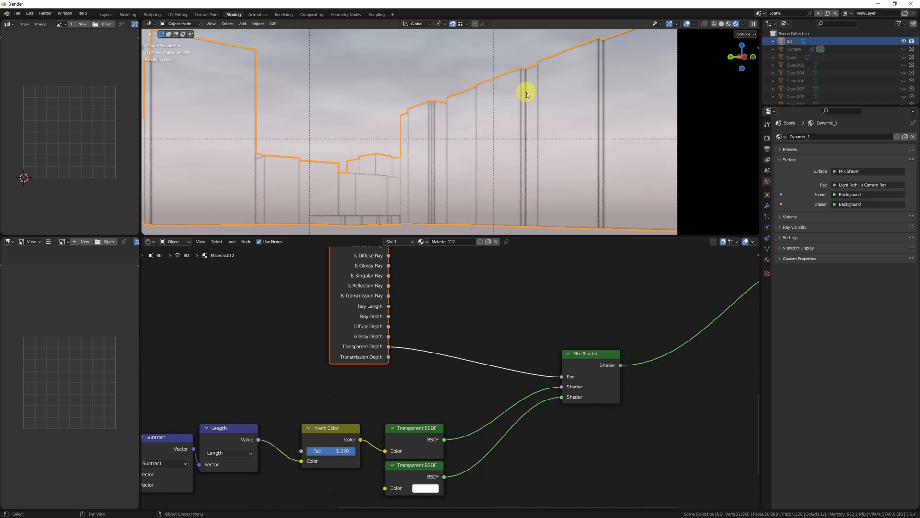
{"action": "left_click", "coordinate": [512, 304]}
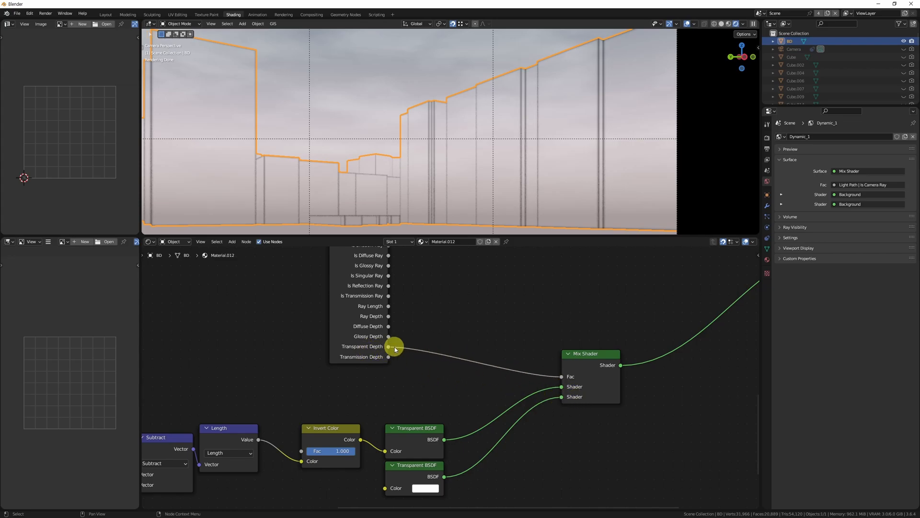
{"action": "middle_click_drag", "start_coordinate": [429, 337], "coordinate": [428, 330]}
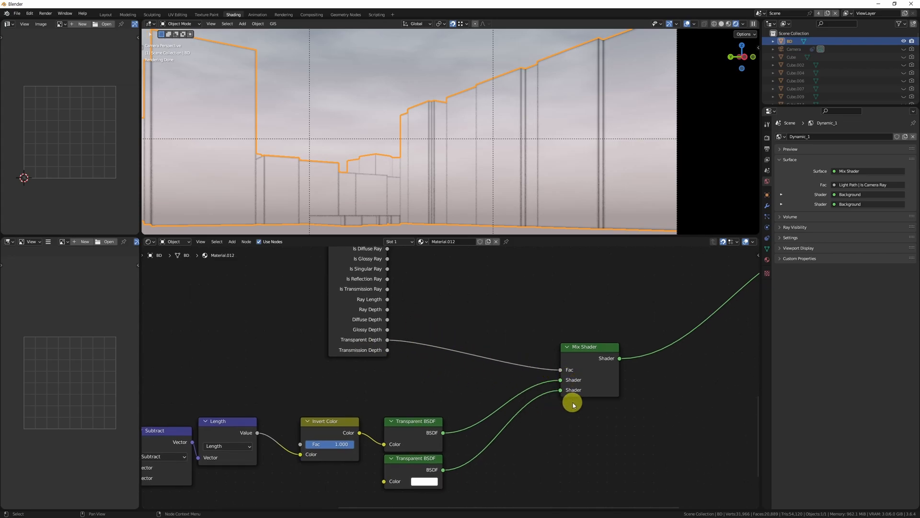
{"action": "left_click_drag", "start_coordinate": [427, 464], "coordinate": [421, 471]}
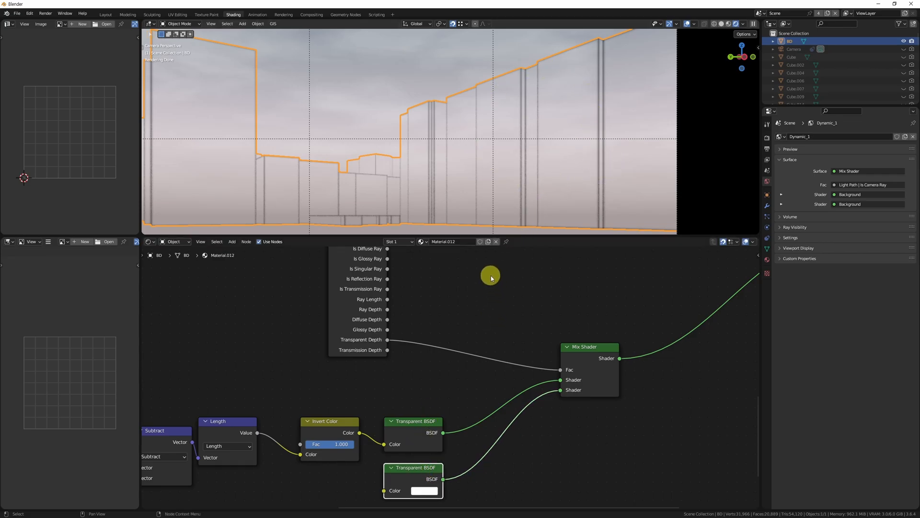
- Move the Invert Color node closer to the Length node
{"action": "scroll", "coordinate": [493, 123], "scroll_direction": "down", "scroll_amount": 1}
{"action": "middle_click_drag", "start_coordinate": [388, 420], "coordinate": [387, 387]}
{"action": "middle_click_drag", "start_coordinate": [434, 413], "coordinate": [482, 384]}
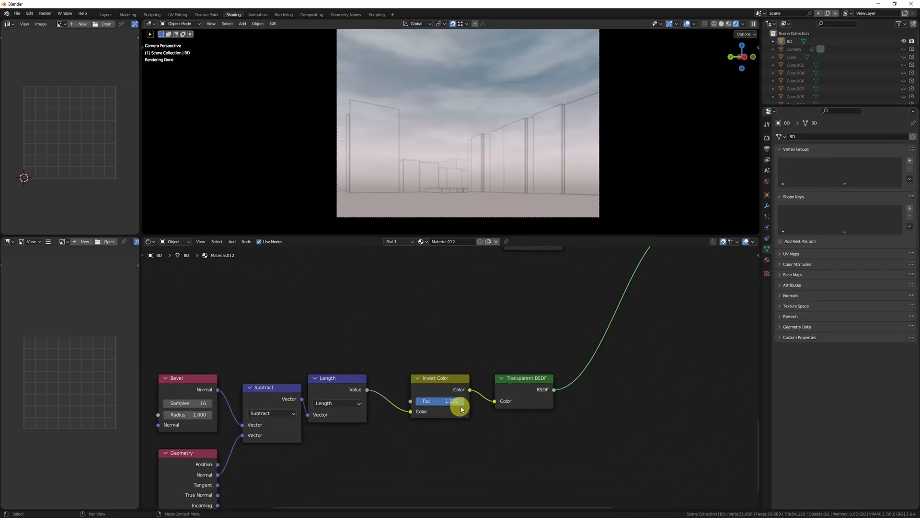
{"action": "middle_click_drag", "start_coordinate": [464, 408], "coordinate": [416, 376]}
{"action": "left_click", "coordinate": [400, 373]}
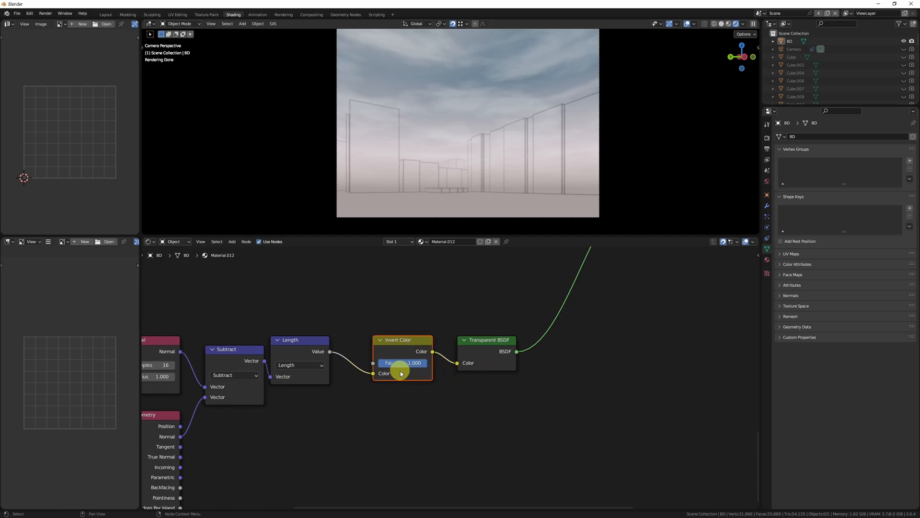
{"action": "key", "text": "g"}
{"action": "left_click", "coordinate": [372, 370]}
{"action": "middle_click_drag", "start_coordinate": [482, 371], "coordinate": [413, 369]}
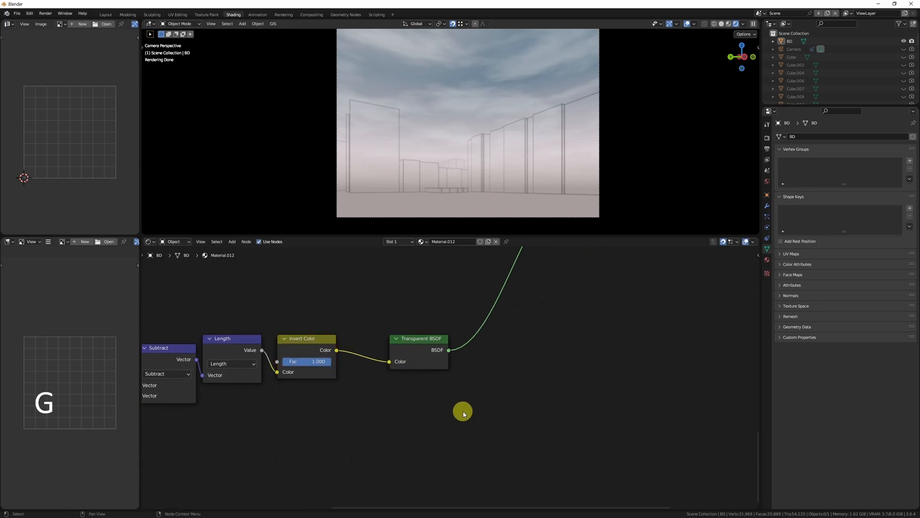
- Add a Diffuse BSDF node and align it below the Transparent BSDF fed by the Invert Color node
{"action": "key", "text": "shift+a"}
{"action": "type", "text": "dif"}
{"action": "key", "text": "Return"}
{"action": "key", "text": "Return"}
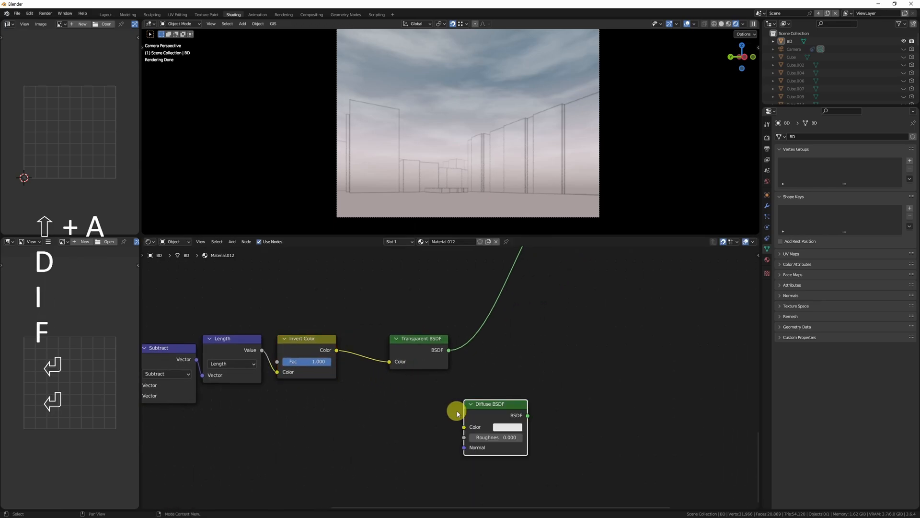
{"action": "left_click_drag", "start_coordinate": [497, 420], "coordinate": [420, 421]}
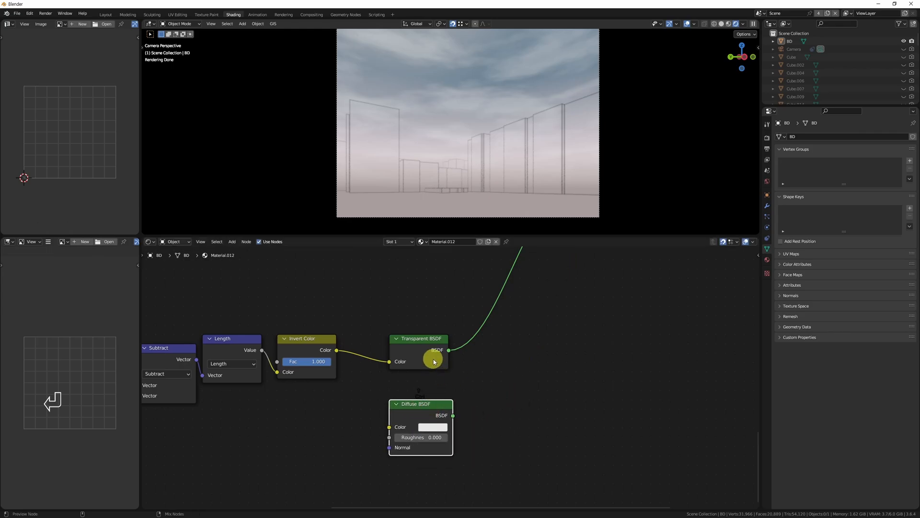
- Mix the Transparent BSDF with the Diffuse BSDF through a Mix Shader and set its Fac to 0.102
{"action": "right_click_drag", "start_coordinate": [436, 362], "coordinate": [454, 405], "text": "ctrl+shift"}
{"action": "key", "text": "g"}
{"action": "left_click", "coordinate": [498, 355]}
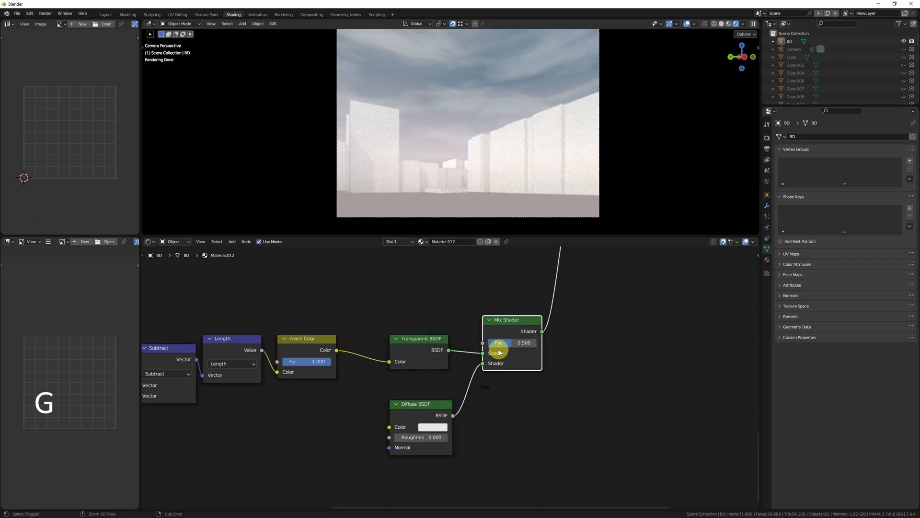
{"action": "scroll", "coordinate": [499, 355], "scroll_direction": "up", "scroll_amount": 2}
{"action": "left_click_drag", "start_coordinate": [509, 345], "coordinate": [493, 345]}
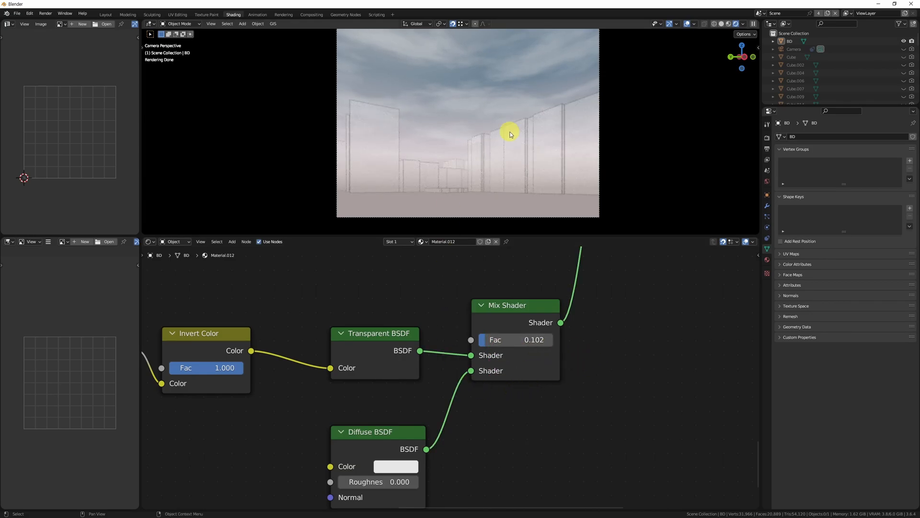
- Check the faint building faces in the render and move the Diffuse BSDF closer to the Transparent BSDF
{"action": "middle_click_drag", "start_coordinate": [534, 157], "coordinate": [529, 161], "text": "shift"}
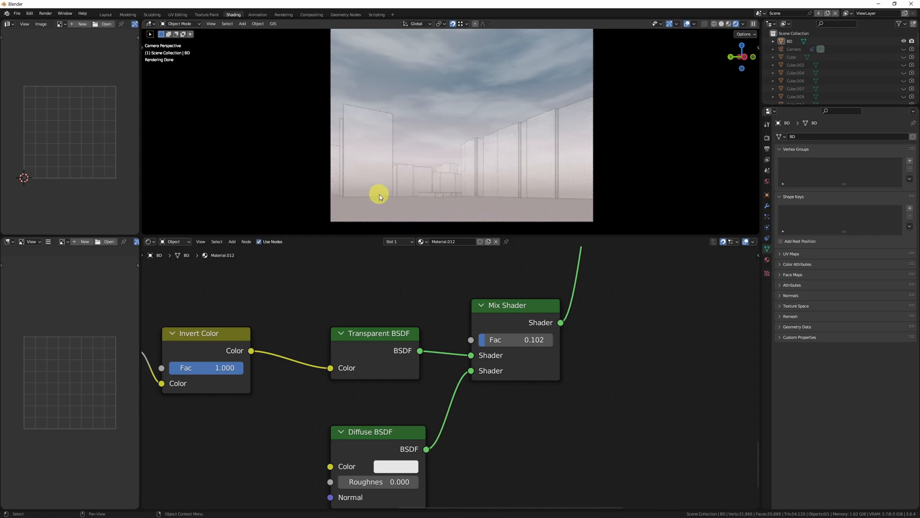
{"action": "middle_click_drag", "start_coordinate": [462, 444], "coordinate": [481, 411]}
{"action": "left_click", "coordinate": [396, 422]}
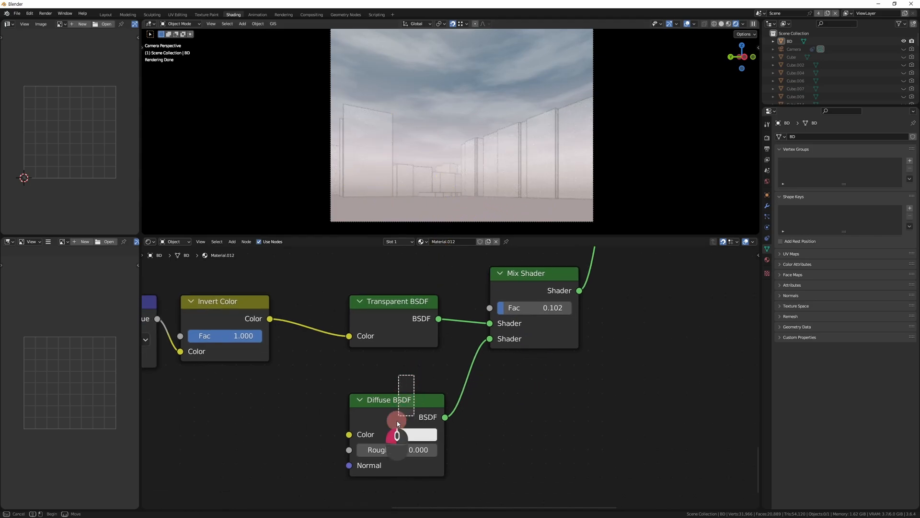
{"action": "key", "text": "g"}
{"action": "scroll", "coordinate": [449, 345], "scroll_direction": "down", "scroll_amount": 6}
- Duplicate the 0.102 Mix Shader and insert the copy after the original, aligned at the same height
{"action": "left_click", "coordinate": [512, 343]}
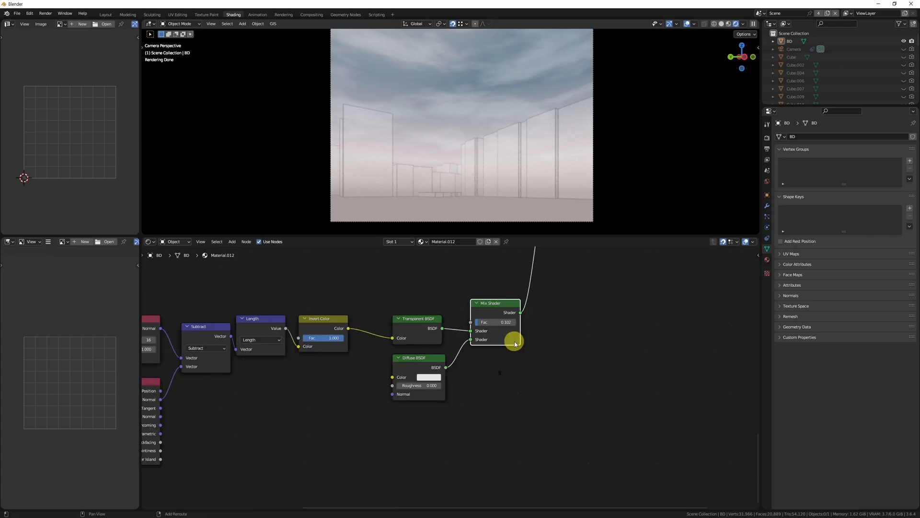
{"action": "key", "text": "shift+d"}
{"action": "left_click", "coordinate": [594, 344]}
{"action": "mouse_move", "coordinate": [582, 316]}
{"action": "left_mouse_down"}
{"action": "mouse_move", "coordinate": [551, 294]}
{"action": "mouse_move", "coordinate": [586, 308]}
{"action": "left_mouse_up"}
- Duplicate the Diffuse BSDF and place the copy below the original
{"action": "middle_click_drag", "start_coordinate": [414, 409], "coordinate": [429, 377]}
{"action": "left_click", "coordinate": [446, 363]}
{"action": "key", "text": "shift+d"}
{"action": "left_click", "coordinate": [445, 425]}
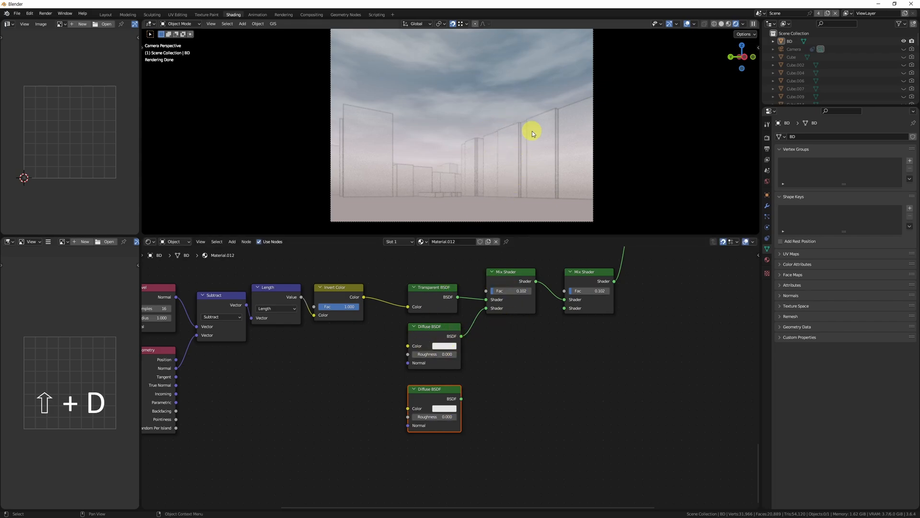
- Add a Texture Coordinate node below the edge-line nodes and move the copied Diffuse BSDF away to make room
{"action": "scroll", "coordinate": [458, 429], "scroll_direction": "up", "scroll_amount": 1}
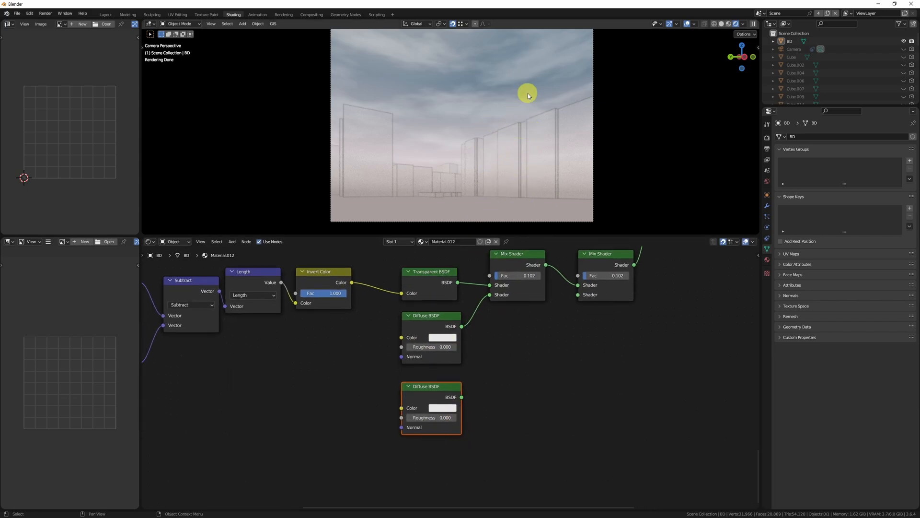
{"action": "middle_click_drag", "start_coordinate": [428, 452], "coordinate": [501, 426]}
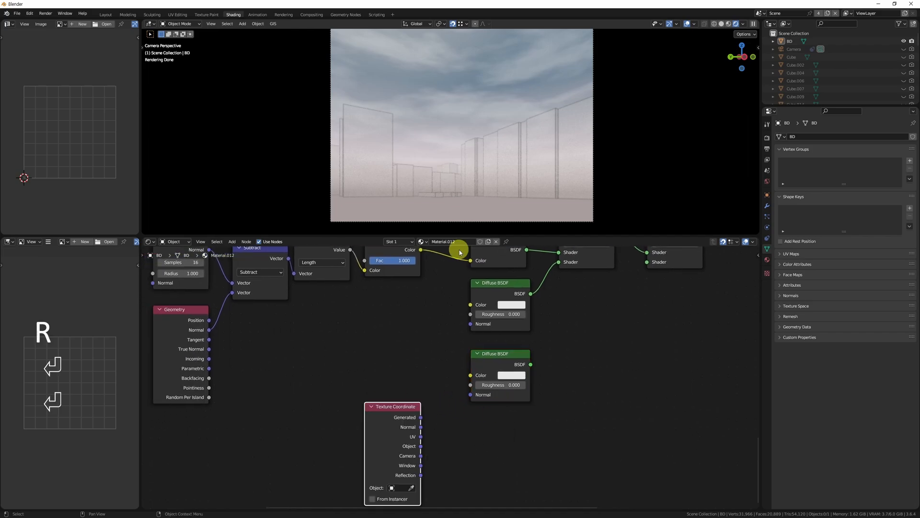
{"action": "left_click_drag", "start_coordinate": [406, 408], "coordinate": [404, 364]}
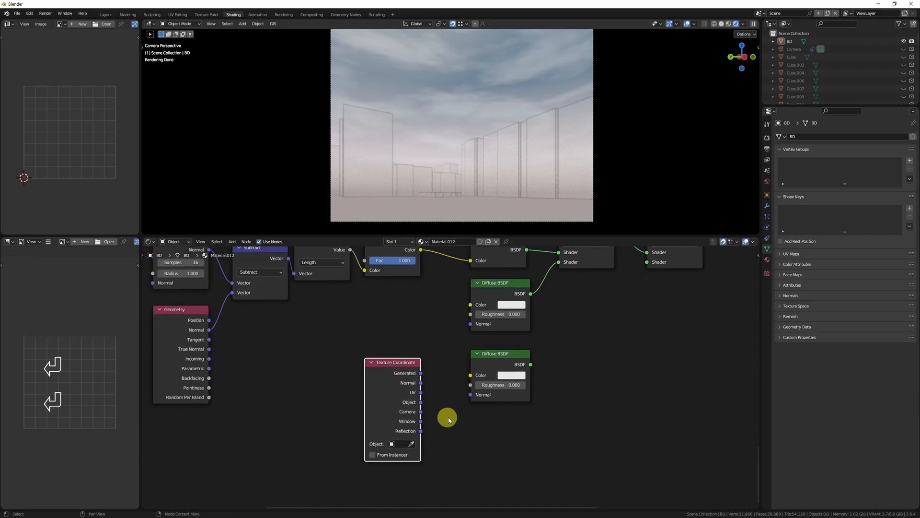
{"action": "left_click_drag", "start_coordinate": [511, 363], "coordinate": [600, 389]}
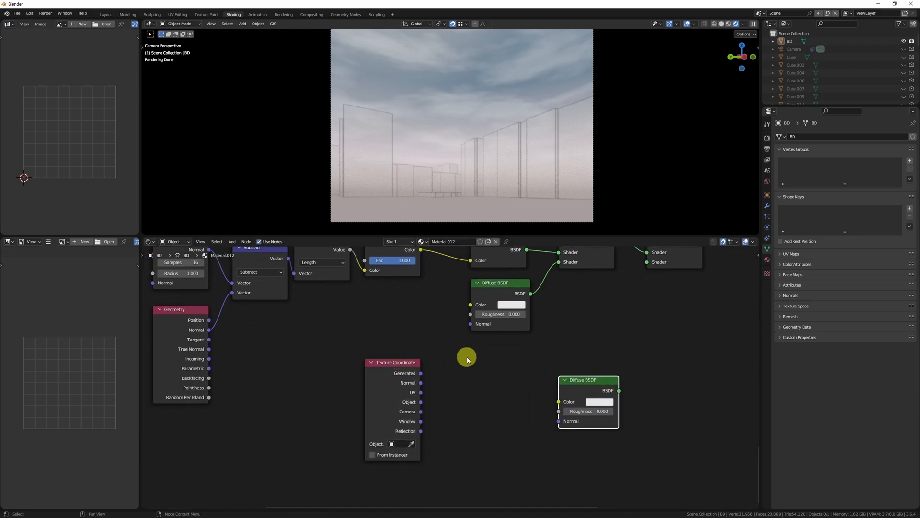
- Preview the Texture Coordinate outputs on the buildings, ending on Generated, and move the copied Diffuse BSDF farther away
{"action": "left_click", "coordinate": [396, 371], "text": "ctrl+shift"}
{"action": "left_click", "coordinate": [394, 367], "text": "ctrl+shift"}
{"action": "left_click", "coordinate": [394, 368], "text": "ctrl+shift"}
{"action": "left_click", "coordinate": [393, 368], "text": "ctrl+shift"}
{"action": "left_click", "coordinate": [493, 425]}
{"action": "left_click_drag", "start_coordinate": [595, 379], "coordinate": [656, 388]}
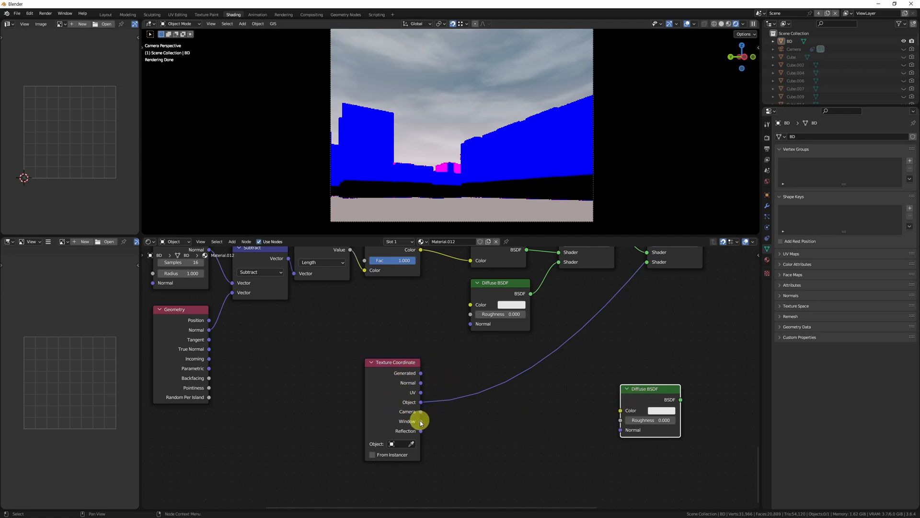
{"action": "left_click", "coordinate": [402, 369], "text": "ctrl+shift"}
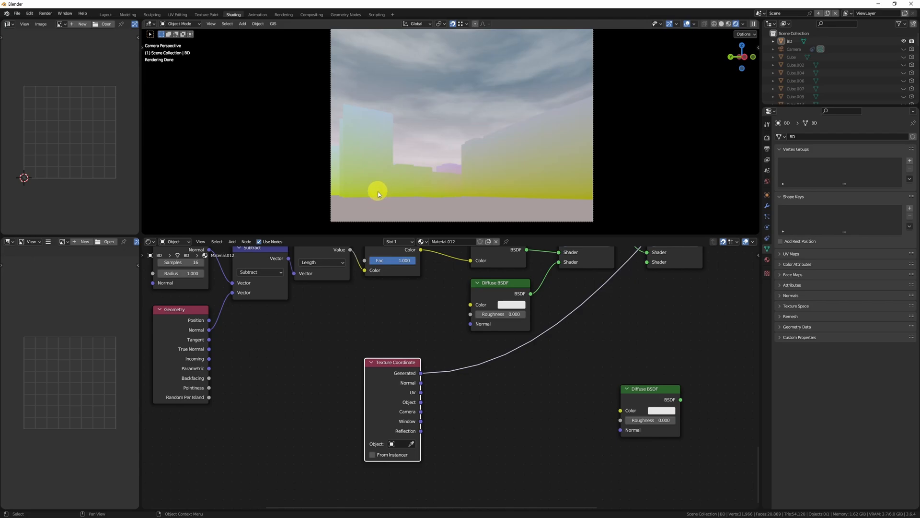
- Add a Separate XYZ node fed by the Generated coordinates and preview its Z output on the buildings
{"action": "key", "text": "shift+a"}
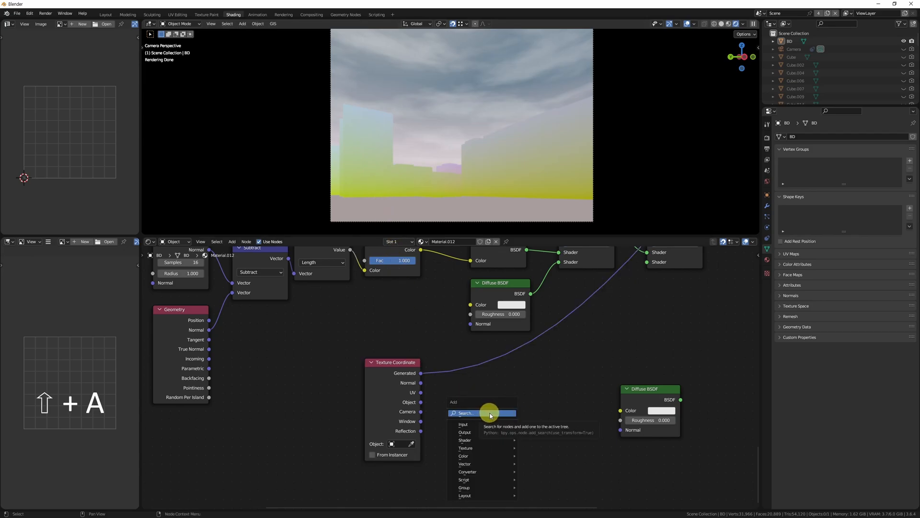
{"action": "key", "text": "Return"}
{"action": "type", "text": "xyz"}
{"action": "key", "text": "Down"}
{"action": "key", "text": "Return"}
{"action": "key", "text": "Return"}
{"action": "left_click_drag", "start_coordinate": [513, 407], "coordinate": [478, 363]}
{"action": "left_click", "coordinate": [484, 374], "text": "ctrl+shift"}
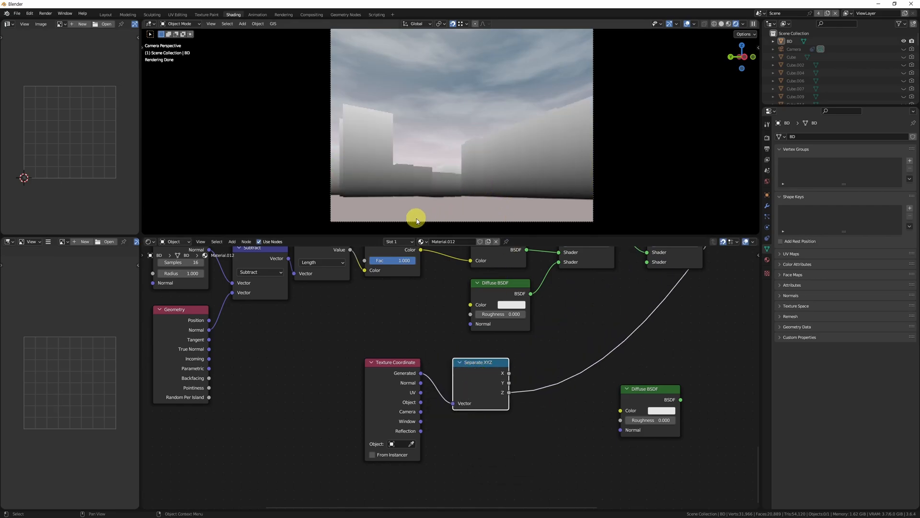
- Shift the Texture Coordinate and Separate XYZ nodes back and insert a Map Range node on the Z output
{"action": "left_click_drag", "start_coordinate": [498, 354], "coordinate": [376, 421]}
{"action": "key", "text": "g"}
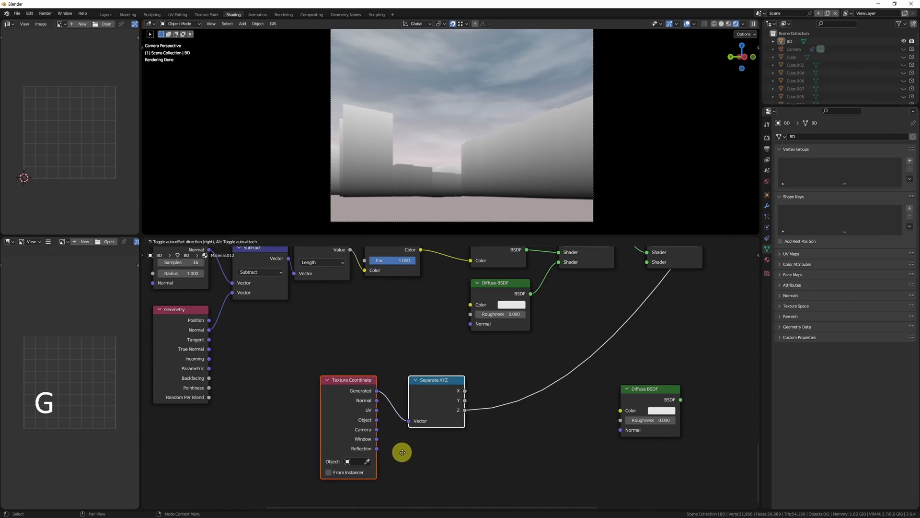
{"action": "left_click", "coordinate": [385, 450]}
{"action": "middle_click_drag", "start_coordinate": [520, 366], "coordinate": [443, 375]}
{"action": "key", "text": "shift+a"}
{"action": "type", "text": "maprange"}
{"action": "key", "text": "Return"}
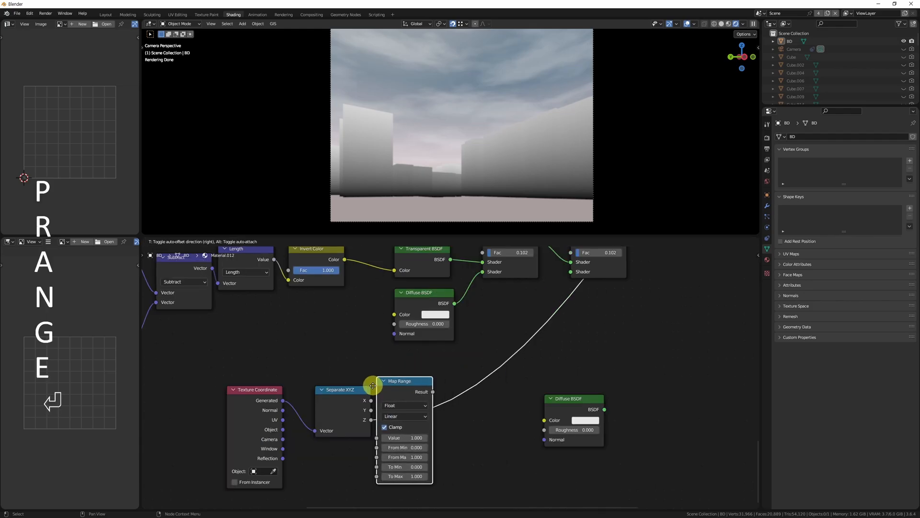
{"action": "left_click", "coordinate": [389, 387]}
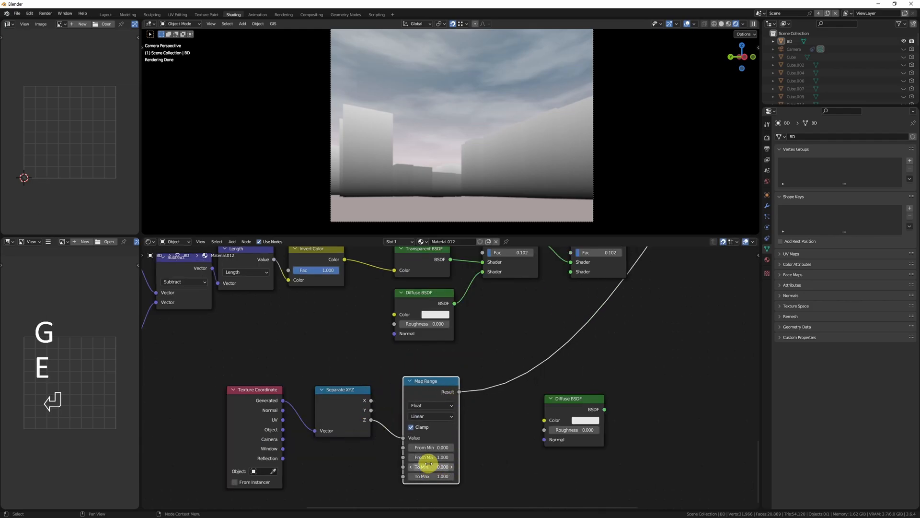
- Try lowering the Map Range node's From Max to 0.744 and changing its From Min value
{"action": "scroll", "coordinate": [426, 421], "scroll_direction": "up", "scroll_amount": 3}
{"action": "left_click_drag", "start_coordinate": [462, 394], "coordinate": [438, 406]}
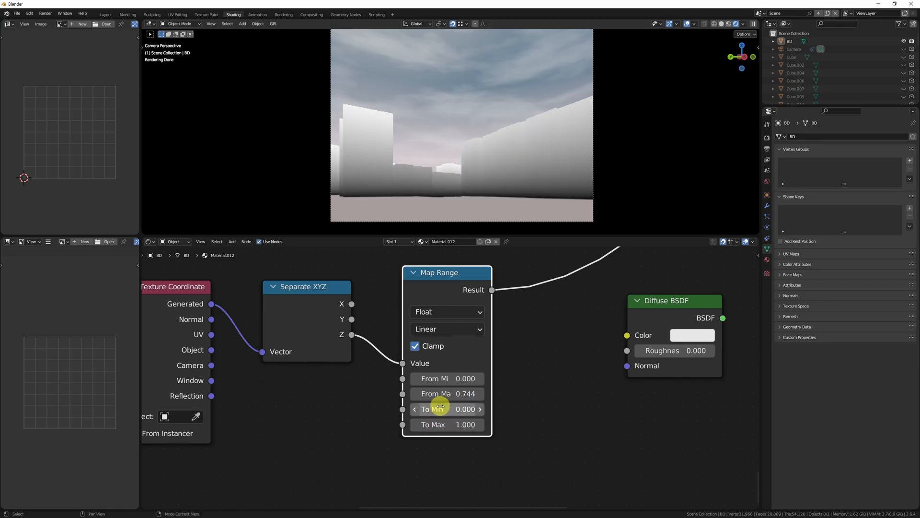
{"action": "key", "text": "ctrl+z"}
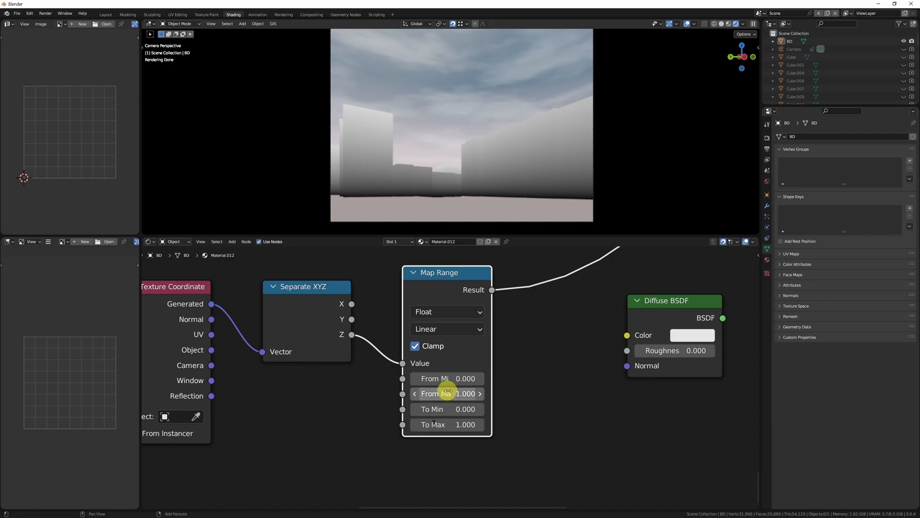
{"action": "mouse_move", "coordinate": [436, 379]}
{"action": "left_mouse_down"}
{"action": "mouse_move", "coordinate": [440, 392]}
{"action": "mouse_move", "coordinate": [458, 381]}
{"action": "mouse_move", "coordinate": [448, 380]}
{"action": "left_mouse_up"}
{"action": "key", "text": "ctrl+z"}
- Move the second Mix Shader closer to the copied Diffuse BSDF and link the Map Range Result to its Fac
{"action": "scroll", "coordinate": [298, 480], "scroll_direction": "down", "scroll_amount": 2}
{"action": "middle_click_drag", "start_coordinate": [497, 339], "coordinate": [314, 419]}
{"action": "left_click", "coordinate": [462, 289]}
{"action": "key", "text": "g"}
{"action": "left_click", "coordinate": [539, 341]}
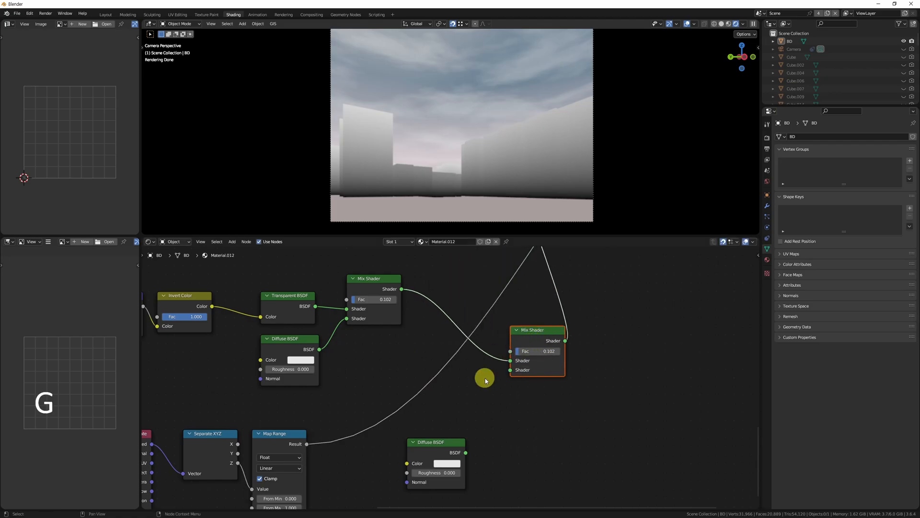
{"action": "left_click_drag", "start_coordinate": [303, 449], "coordinate": [510, 351]}
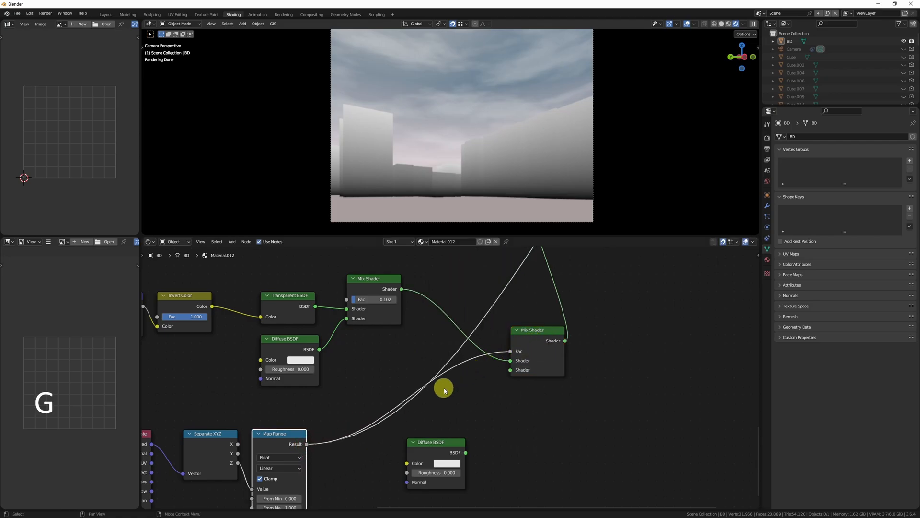
- Connect the copied Diffuse BSDF to the second Mix Shader's first Shader input and the first Mix Shader to its second
{"action": "key", "text": "ctrl+z"}
{"action": "left_click_drag", "start_coordinate": [465, 453], "coordinate": [510, 360]}
{"action": "left_click_drag", "start_coordinate": [402, 289], "coordinate": [510, 370]}
- Preview the combined shader on the buildings instead of the Map Range gradient and reposition the downstream shader node
{"action": "middle_click_drag", "start_coordinate": [524, 352], "coordinate": [390, 470]}
{"action": "left_click", "coordinate": [404, 289], "text": "ctrl+shift"}
{"action": "left_click", "coordinate": [409, 290], "text": "shift"}
{"action": "left_click", "coordinate": [409, 289]}
{"action": "middle_click_drag", "start_coordinate": [409, 289], "coordinate": [356, 365]}
{"action": "scroll", "coordinate": [355, 365], "scroll_direction": "down", "scroll_amount": 3}
{"action": "key", "text": "g"}
{"action": "left_click", "coordinate": [417, 372]}
- Set the color Value of the copied Diffuse BSDF to 0.5
{"action": "middle_click_drag", "start_coordinate": [307, 498], "coordinate": [415, 362]}
{"action": "scroll", "coordinate": [415, 361], "scroll_direction": "up", "scroll_amount": 4}
{"action": "left_click", "coordinate": [549, 356]}
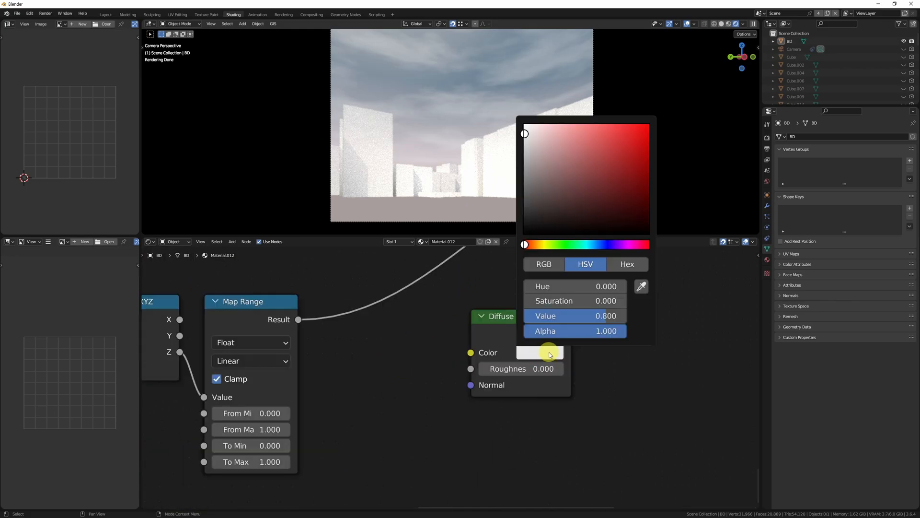
{"action": "left_click_drag", "start_coordinate": [537, 164], "coordinate": [517, 168]}
{"action": "left_click", "coordinate": [587, 320]}
{"action": "type", "text": "0.5"}
{"action": "key", "text": "Return"}
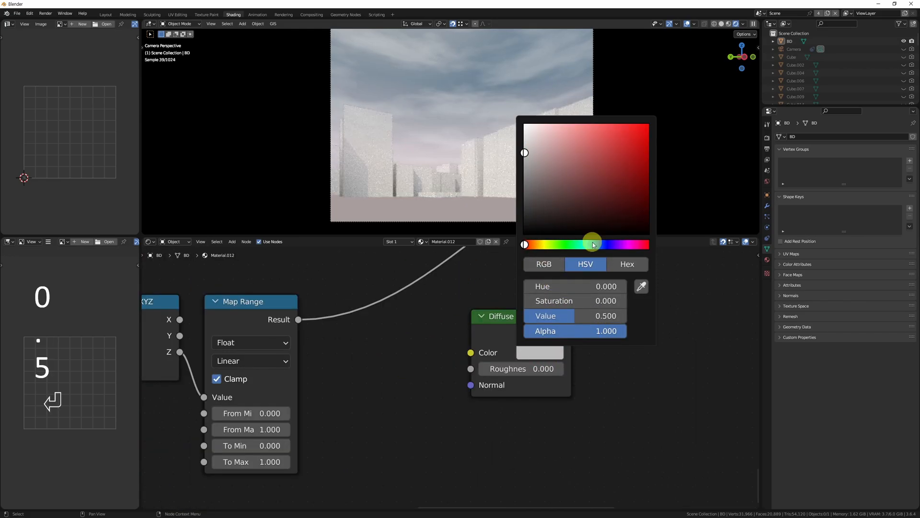
- Return to the Map Range gradient preview and raise the Map Range node's To Max value
{"action": "key", "text": "ctrl+z"}
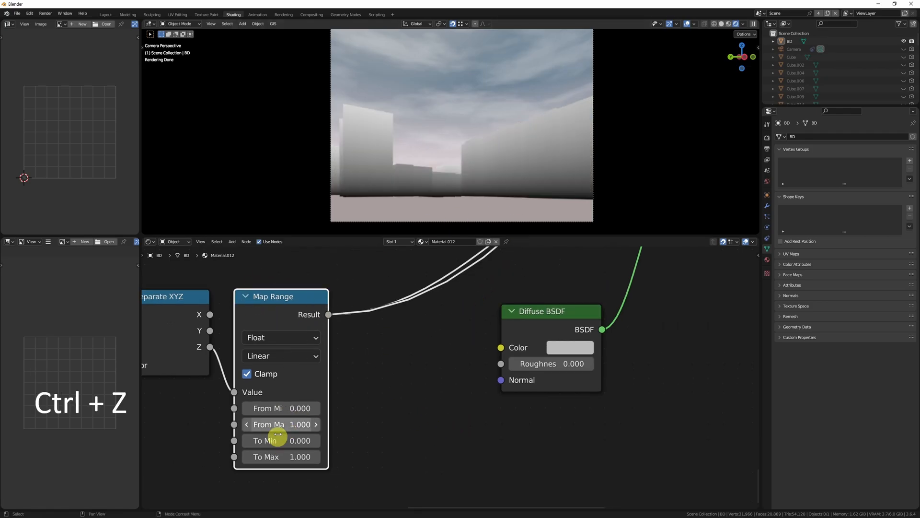
{"action": "left_click_drag", "start_coordinate": [264, 456], "coordinate": [337, 459]}
{"action": "middle_click_drag", "start_coordinate": [561, 325], "coordinate": [252, 493]}
{"action": "middle_click_drag", "start_coordinate": [374, 410], "coordinate": [411, 319], "text": "ctrl"}
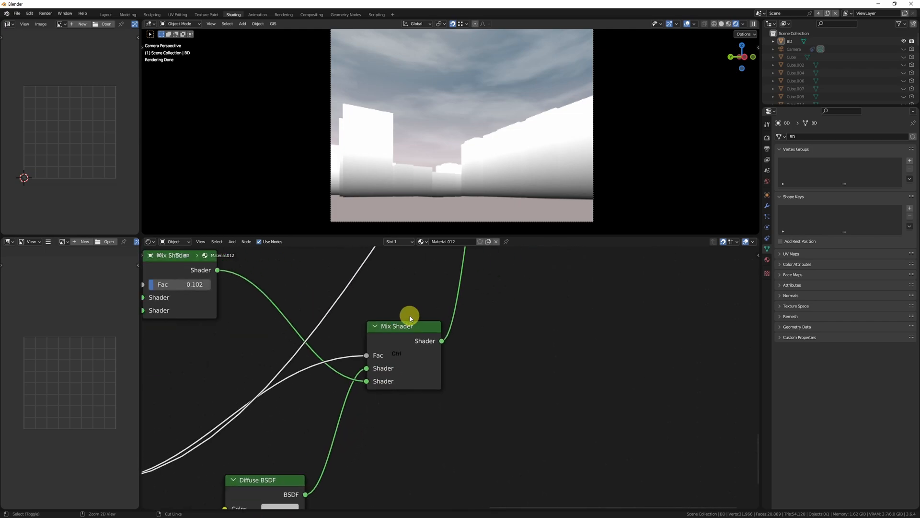
- Check the whole scene in the enlarged render view and reposition the copied Diffuse BSDF node below the second Mix Shader
{"action": "key", "text": "alt+w"}
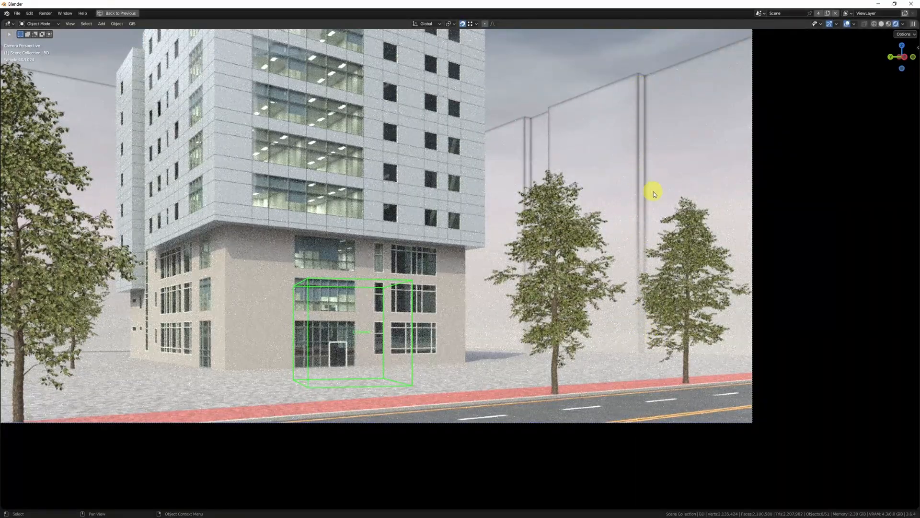
{"action": "key", "text": "alt+w"}
{"action": "left_click", "coordinate": [423, 424]}
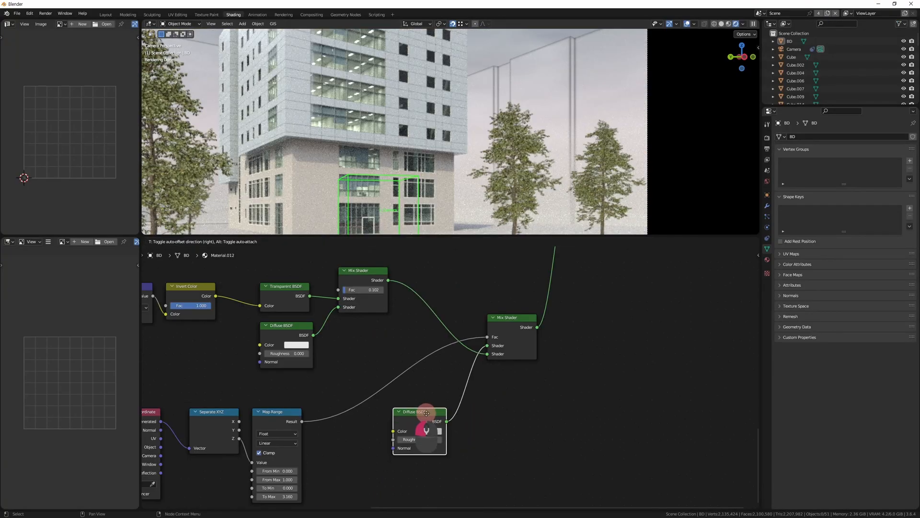
{"action": "middle_click_drag", "start_coordinate": [541, 159], "coordinate": [542, 160], "text": "ctrl"}
{"action": "key", "text": "alt+w"}
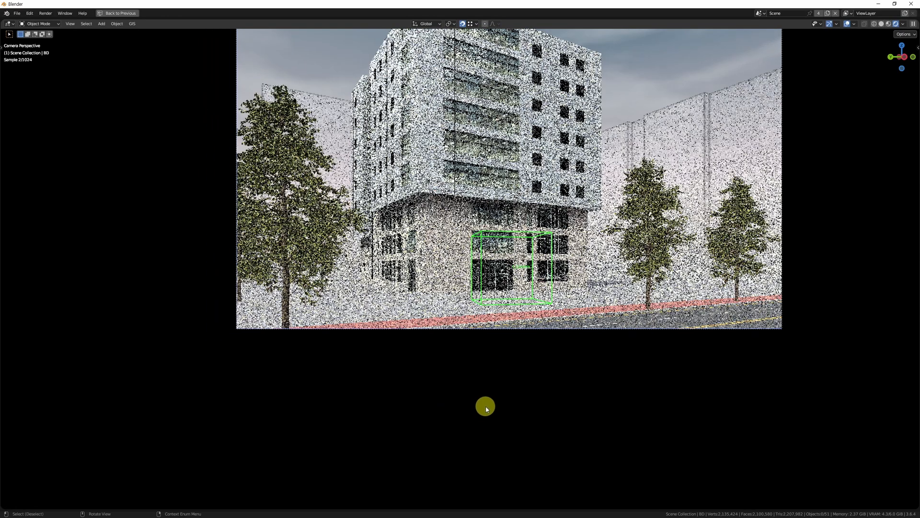
{"action": "key", "text": "alt+w"}
- Lower the first Mix Shader's Fac value to 0
{"action": "middle_click_drag", "start_coordinate": [338, 415], "coordinate": [438, 404]}
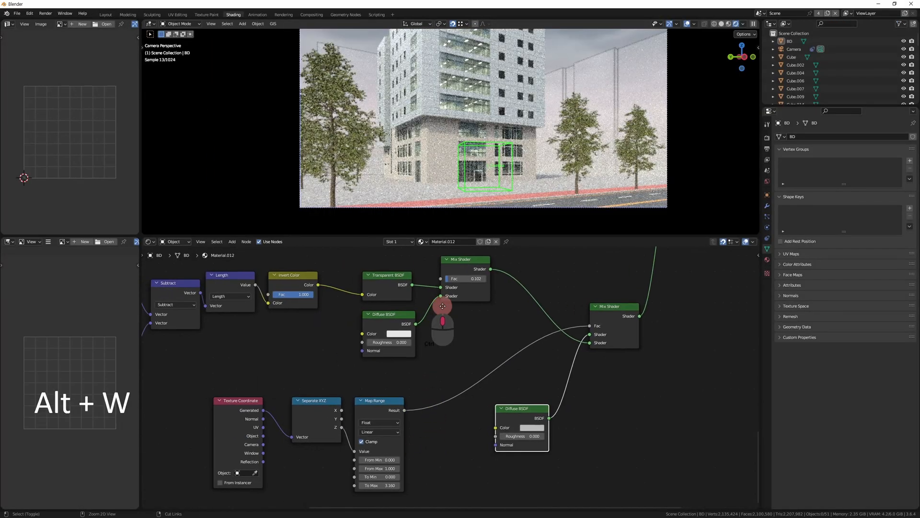
{"action": "scroll", "coordinate": [441, 309], "scroll_direction": "up", "scroll_amount": 1}
{"action": "left_click_drag", "start_coordinate": [475, 279], "coordinate": [413, 308]}
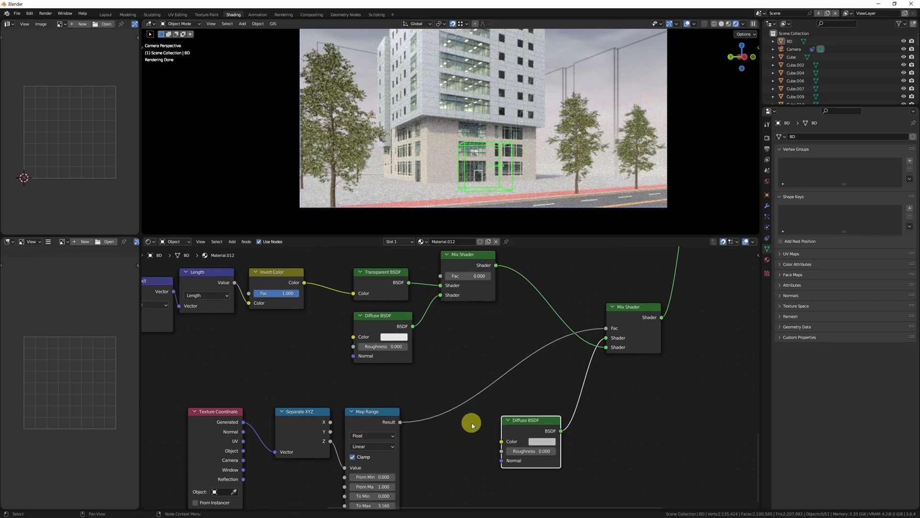
- Connect the Invert Color output to the Color input of the copied Diffuse BSDF
{"action": "key", "text": "ctrl+space"}
{"action": "left_click_drag", "start_coordinate": [345, 129], "coordinate": [637, 377]}
{"action": "key", "text": "alt+w"}
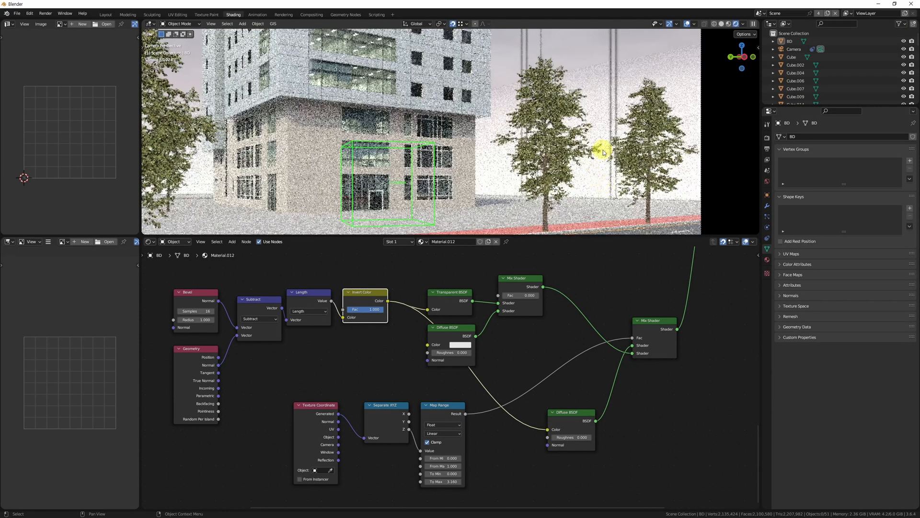
- Move the height gradient nodes to make room below the edge line nodes
{"action": "middle_click_drag", "start_coordinate": [530, 418], "coordinate": [572, 360]}
{"action": "left_click_drag", "start_coordinate": [472, 476], "coordinate": [344, 349]}
{"action": "key", "text": "g"}
{"action": "left_click", "coordinate": [449, 449]}
{"action": "middle_click_drag", "start_coordinate": [399, 390], "coordinate": [380, 441]}
{"action": "middle_click_drag", "start_coordinate": [491, 410], "coordinate": [477, 380]}
- Duplicate the Map Range node onto the link between Invert Color and the copied Diffuse BSDF, with To Max set to 0.5
{"action": "left_click", "coordinate": [390, 415]}
{"action": "key", "text": "shift+d"}
{"action": "left_click", "coordinate": [505, 346]}
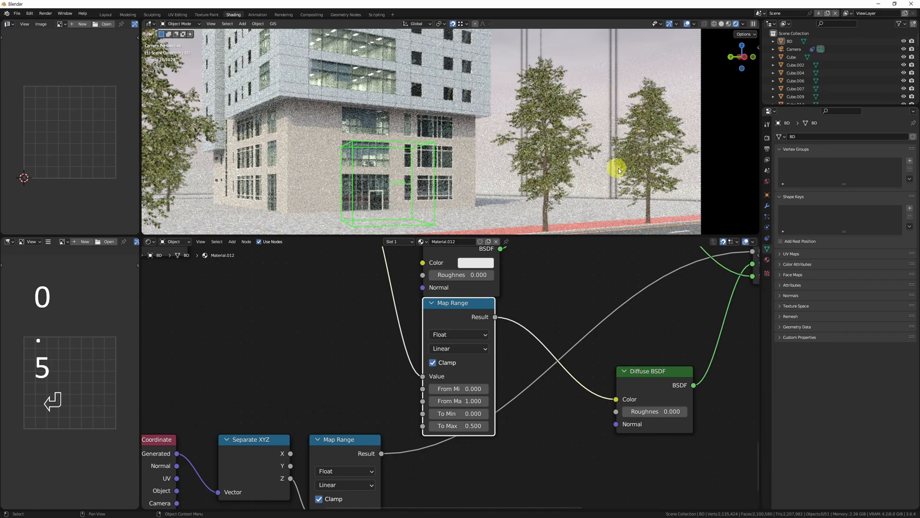
{"action": "scroll", "coordinate": [596, 193], "scroll_direction": "down", "scroll_amount": 2}
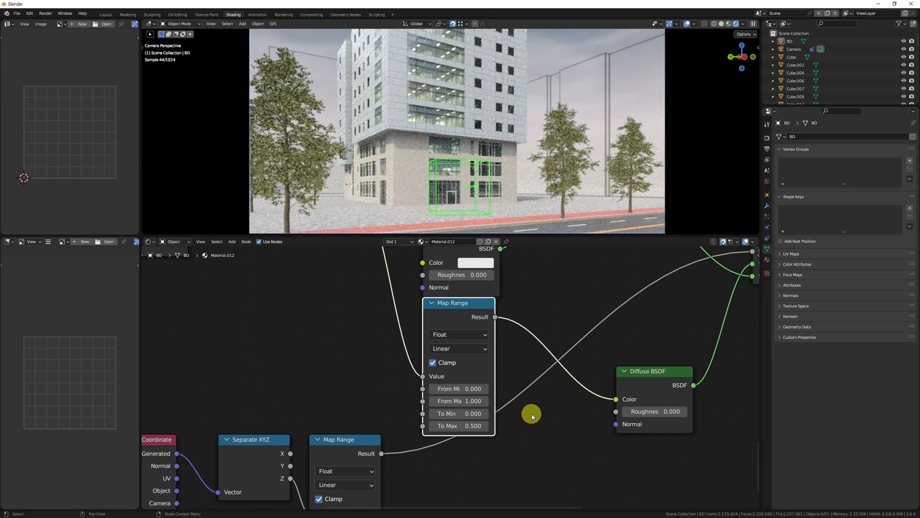
{"action": "key", "text": "ctrl+space"}
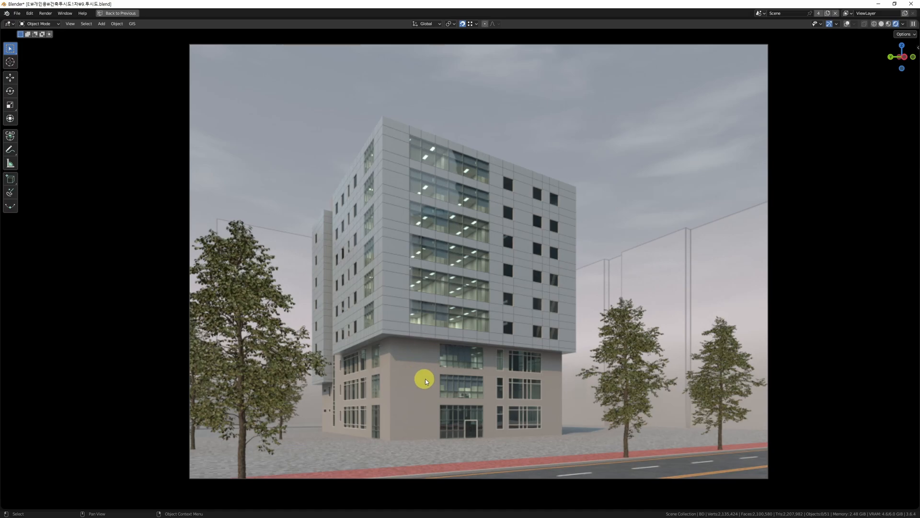
- Show the World node tree in the multi-view layout and move the environment texture nodes away from the Hue/Saturation/Value node
{"action": "key", "text": "alt+w"}
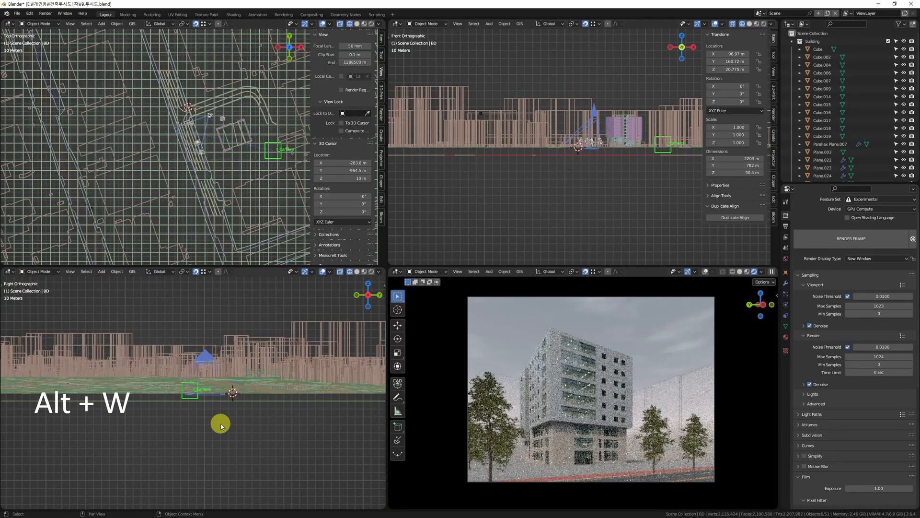
{"action": "key", "text": "shift+F3"}
{"action": "key", "text": "shift+F3"}
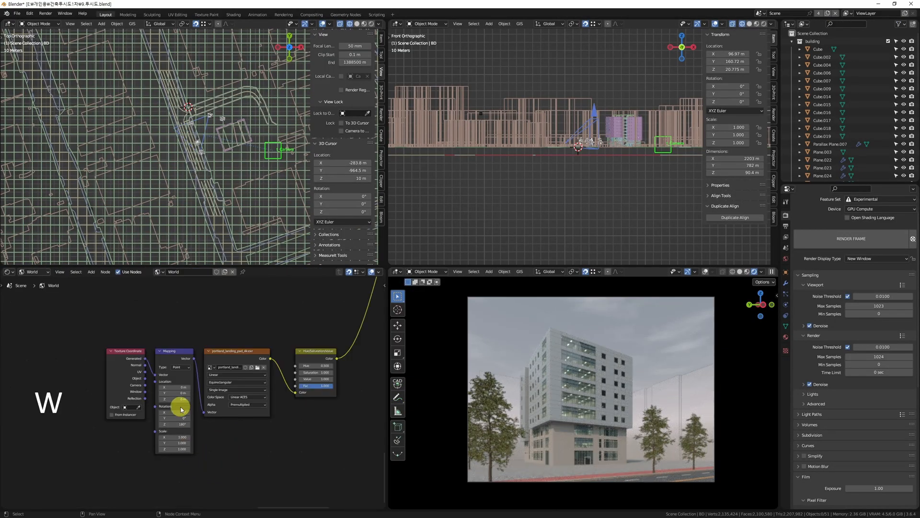
{"action": "left_click_drag", "start_coordinate": [244, 328], "coordinate": [138, 437]}
{"action": "key", "text": "g"}
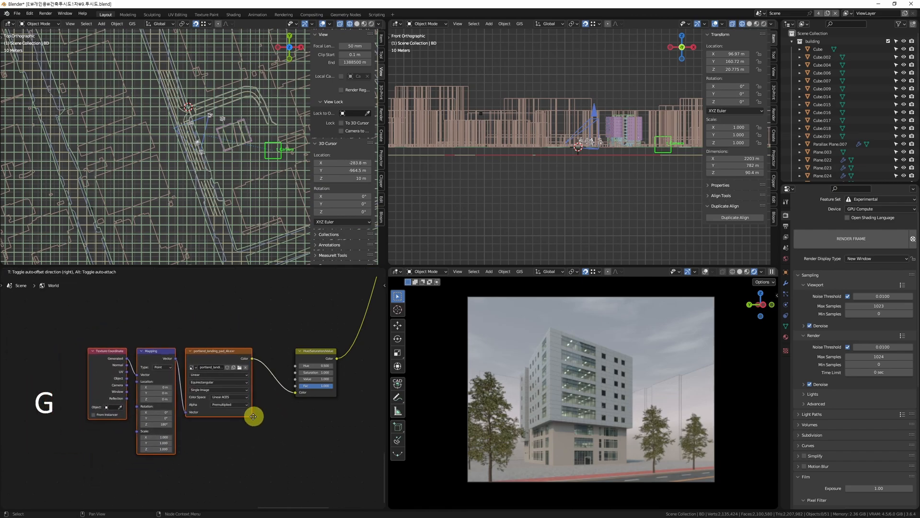
- Insert a Brightness/Contrast node between the environment texture and the Hue/Saturation/Value node
{"action": "scroll", "coordinate": [246, 417], "scroll_direction": "up", "scroll_amount": 3}
{"action": "middle_click_drag", "start_coordinate": [132, 378], "coordinate": [293, 352]}
{"action": "middle_click_drag", "start_coordinate": [266, 425], "coordinate": [166, 411]}
{"action": "left_click", "coordinate": [221, 431]}
{"action": "key", "text": "shift+a"}
{"action": "type", "text": "scont"}
{"action": "key", "text": "Return"}
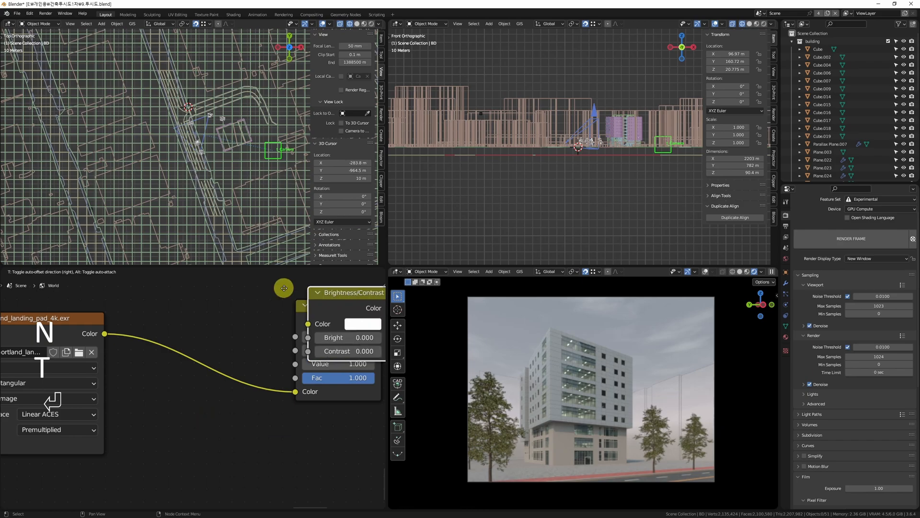
{"action": "left_click", "coordinate": [139, 341]}
- Try a Contrast of about -1.084 on the Brightness/Contrast node and inspect the building render up close
{"action": "scroll", "coordinate": [138, 407], "scroll_direction": "up", "scroll_amount": 2}
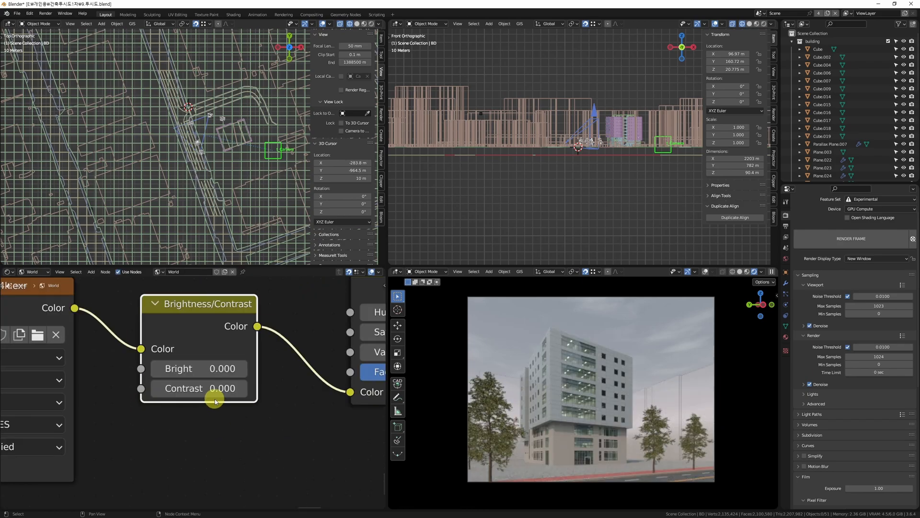
{"action": "left_click_drag", "start_coordinate": [219, 389], "coordinate": [165, 386]}
{"action": "scroll", "coordinate": [577, 425], "scroll_direction": "up", "scroll_amount": 4}
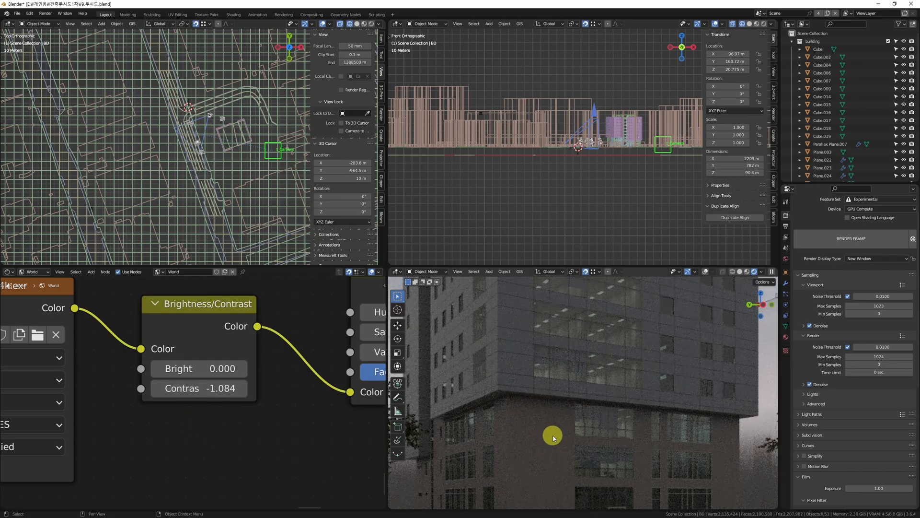
- Reset the Contrast to 0, hide the scene objects and look around the bare environment image
{"action": "middle_click_drag", "start_coordinate": [282, 386], "coordinate": [111, 378]}
{"action": "middle_click_drag", "start_coordinate": [110, 336], "coordinate": [177, 367]}
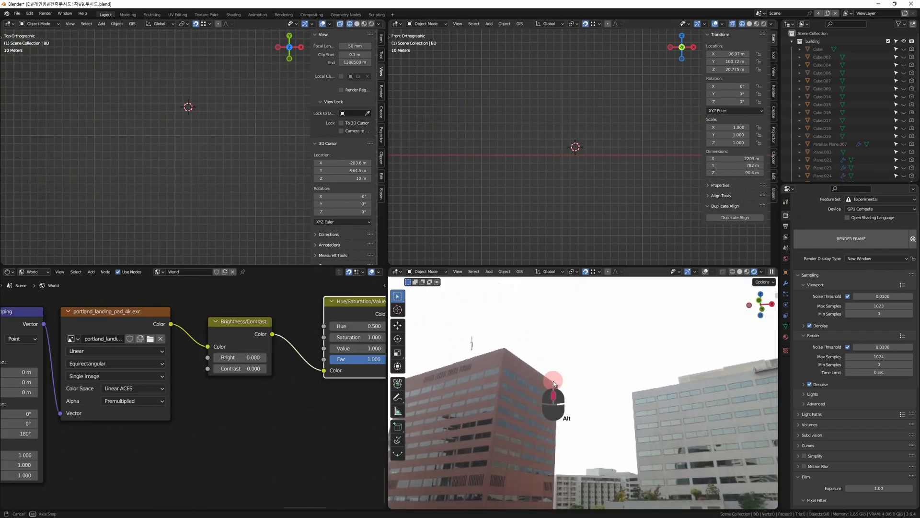
{"action": "middle_click_drag", "start_coordinate": [551, 386], "coordinate": [615, 444], "text": "alt"}
{"action": "scroll", "coordinate": [242, 401], "scroll_direction": "up", "scroll_amount": 2}
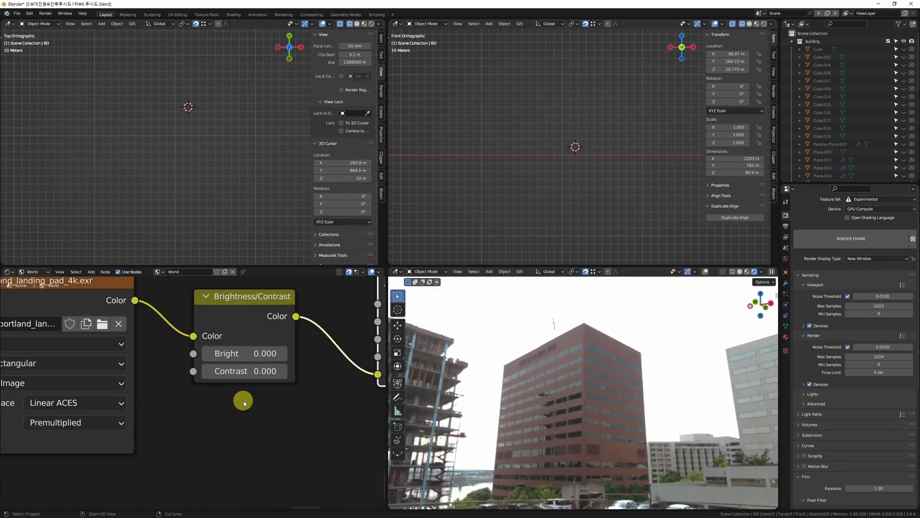
- Lower the Contrast to about -0.693 and inspect the environment image from several directions
{"action": "left_click_drag", "start_coordinate": [249, 372], "coordinate": [220, 372]}
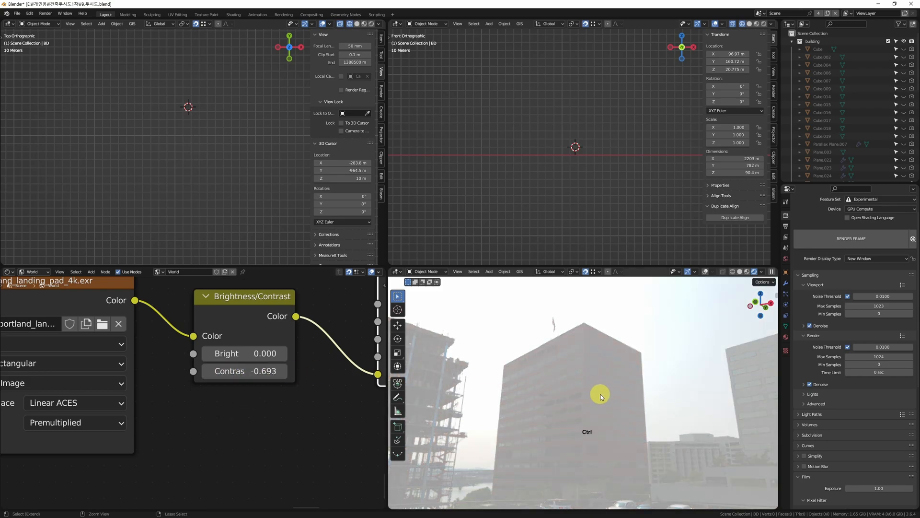
{"action": "middle_click_drag", "start_coordinate": [610, 349], "coordinate": [537, 337], "text": "alt"}
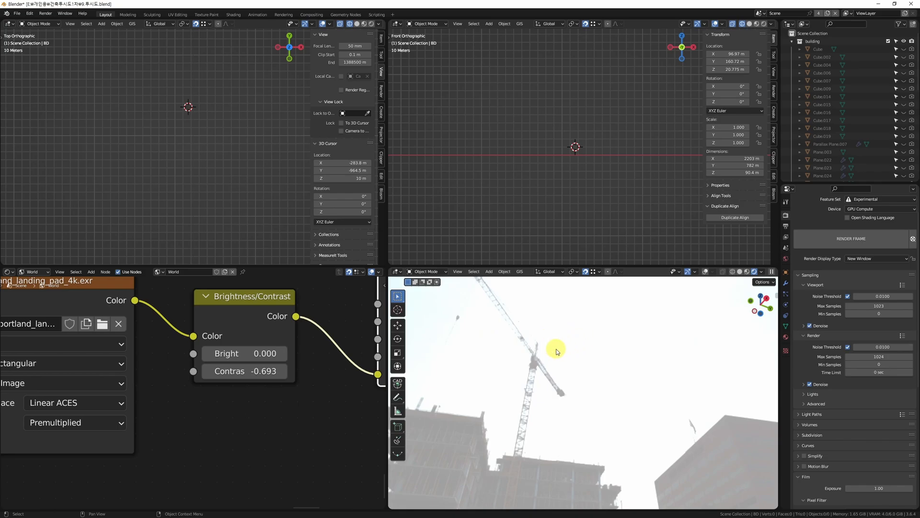
{"action": "middle_click_drag", "start_coordinate": [610, 369], "coordinate": [666, 403], "text": "alt"}
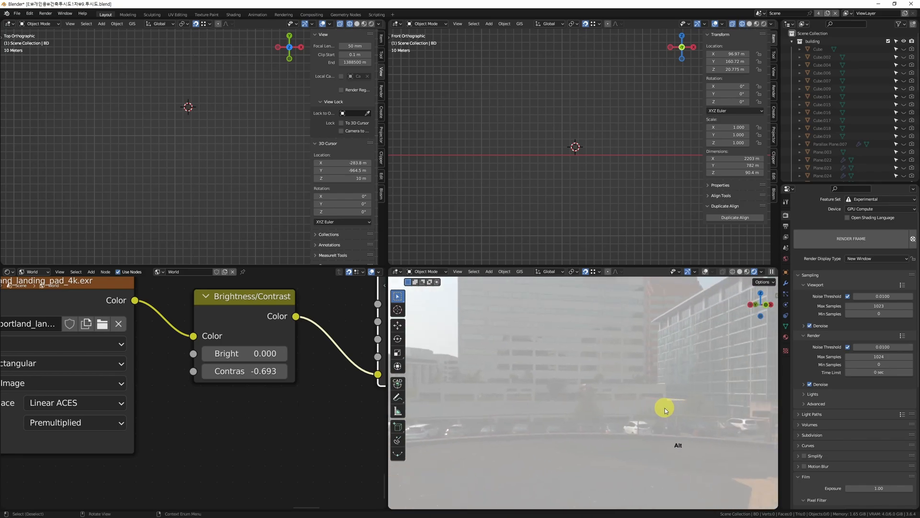
- Bring back the full scene in camera view and lower the environment's Contrast to about -0.890
{"action": "key", "text": "alt+q"}
{"action": "key", "text": "KP_0"}
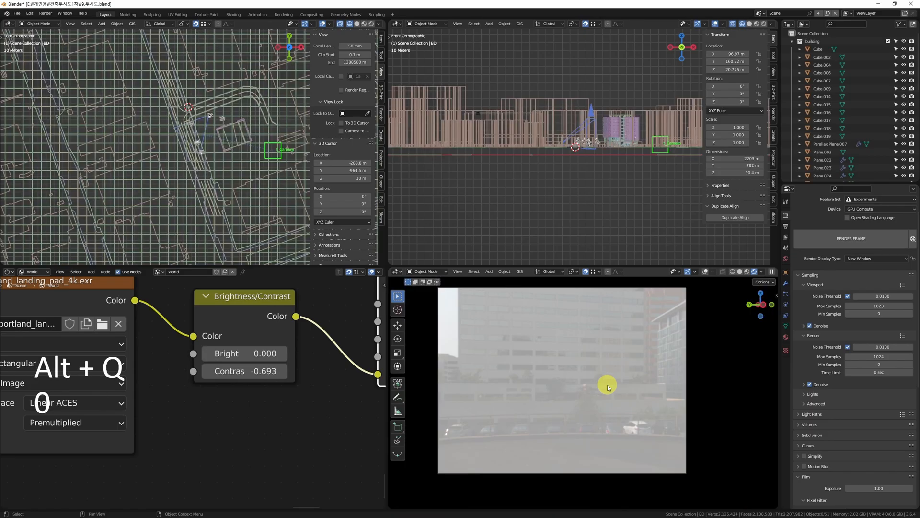
{"action": "scroll", "coordinate": [553, 448], "scroll_direction": "up", "scroll_amount": 8}
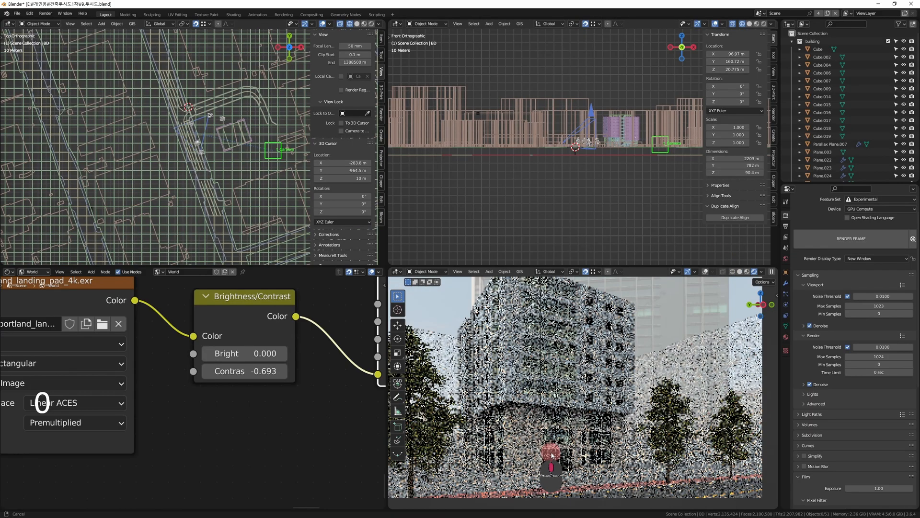
{"action": "left_click_drag", "start_coordinate": [243, 381], "coordinate": [206, 386]}
{"action": "left_click", "coordinate": [503, 421]}
- Brighten the environment with the Hue/Saturation/Value node and enlarge the render view
{"action": "scroll", "coordinate": [536, 404], "scroll_direction": "down", "scroll_amount": 5}
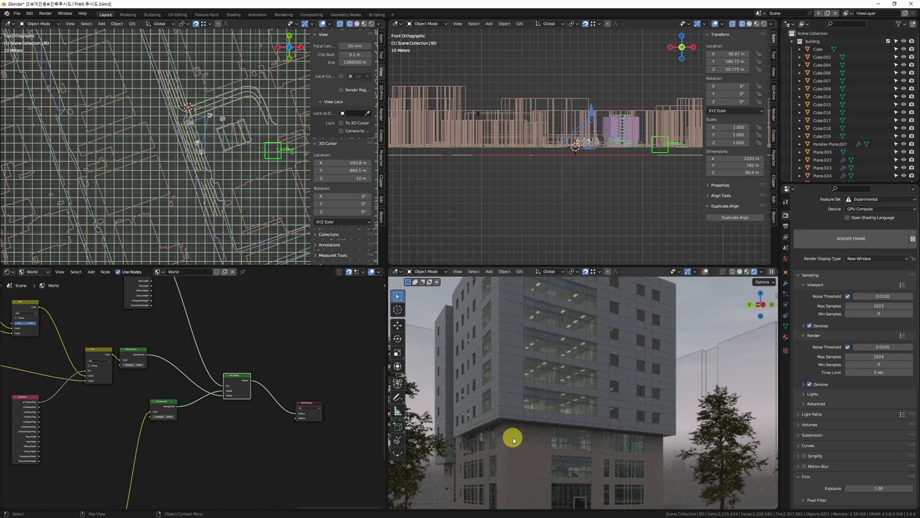
{"action": "scroll", "coordinate": [513, 437], "scroll_direction": "down", "scroll_amount": 2}
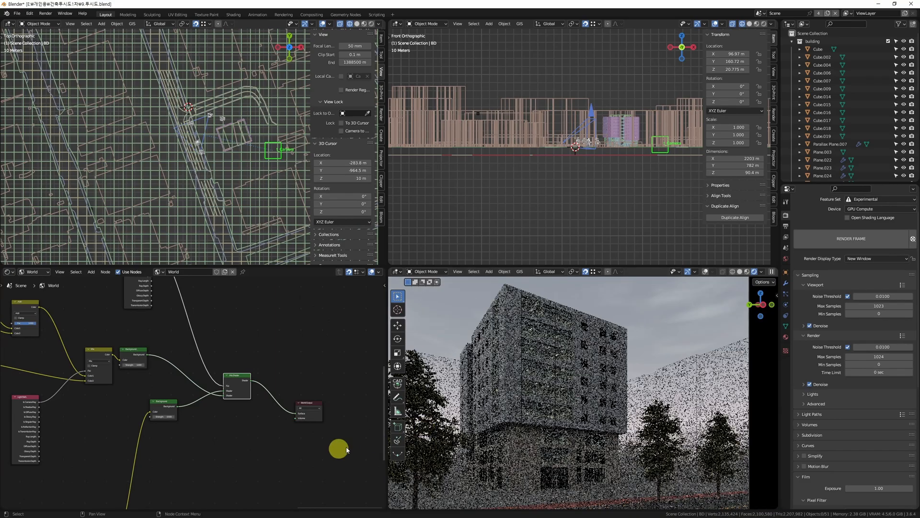
{"action": "middle_click_drag", "start_coordinate": [160, 496], "coordinate": [290, 366]}
{"action": "scroll", "coordinate": [239, 403], "scroll_direction": "up", "scroll_amount": 5}
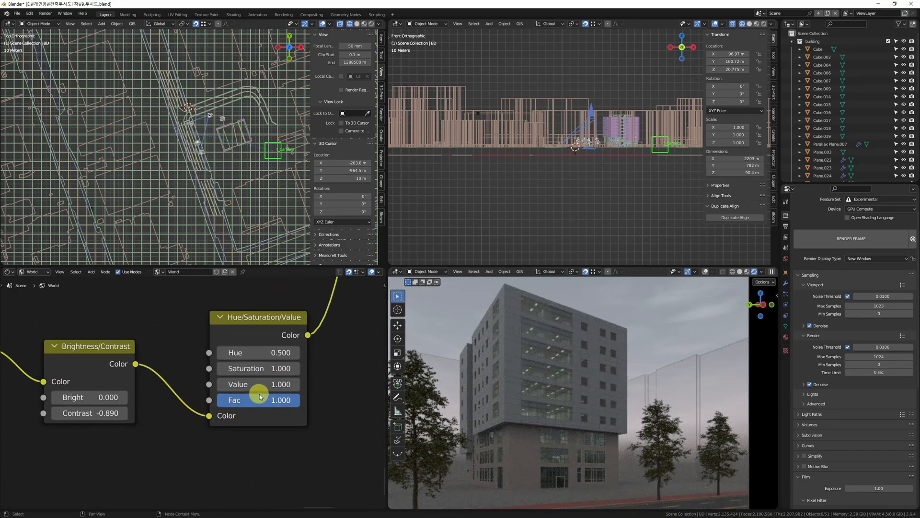
{"action": "key", "text": "alt+w"}
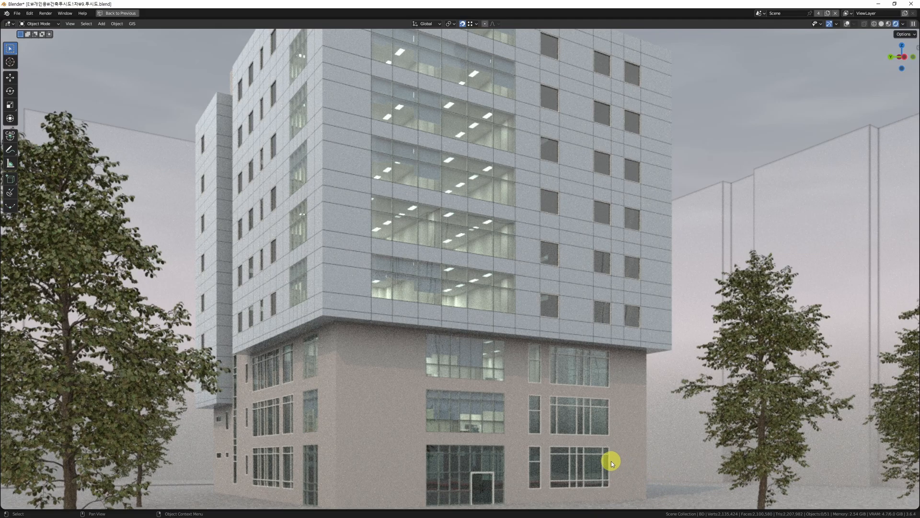
- Examine the facade windows, the whole building and the background buildings in the enlarged render view
{"action": "scroll", "coordinate": [610, 461], "scroll_direction": "down", "scroll_amount": 2}
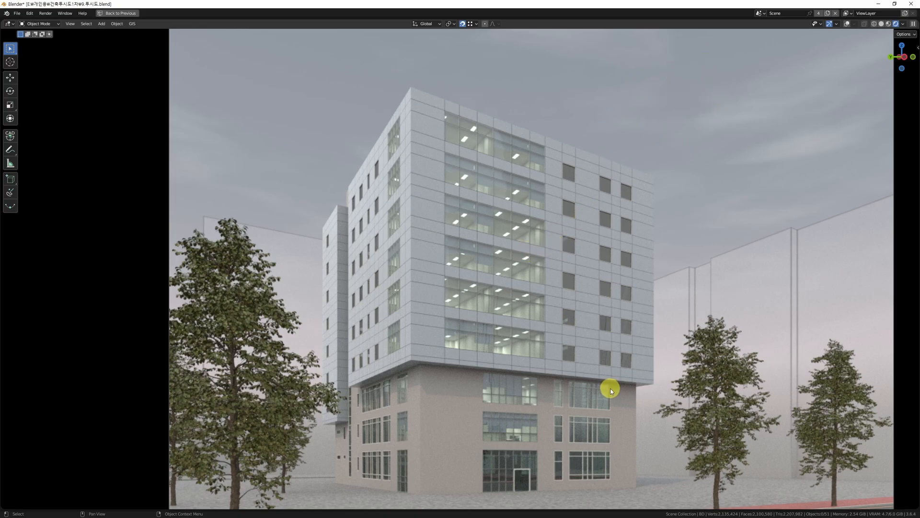
{"action": "middle_click_drag", "start_coordinate": [577, 347], "coordinate": [541, 355]}
{"action": "scroll", "coordinate": [541, 357], "scroll_direction": "up", "scroll_amount": 13}
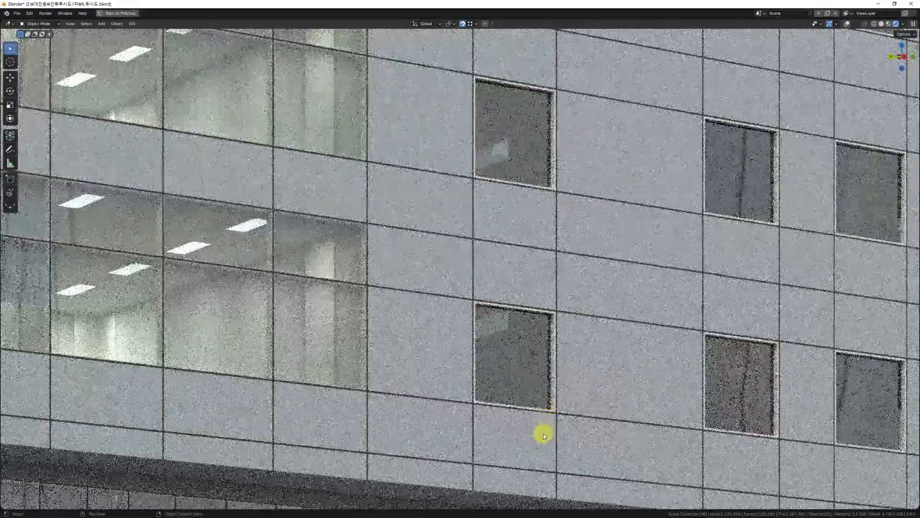
{"action": "middle_click_drag", "start_coordinate": [538, 440], "coordinate": [567, 343]}
{"action": "scroll", "coordinate": [567, 343], "scroll_direction": "down", "scroll_amount": 10}
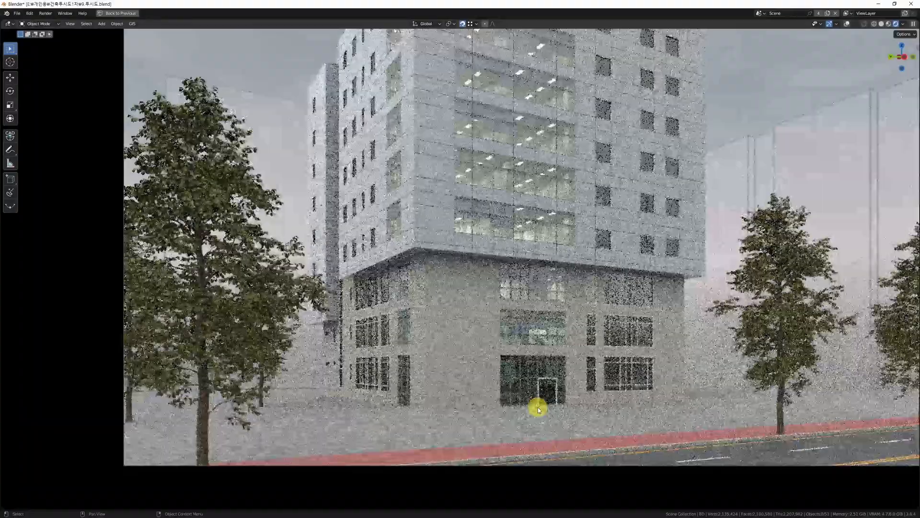
{"action": "scroll", "coordinate": [472, 382], "scroll_direction": "down", "scroll_amount": 2}
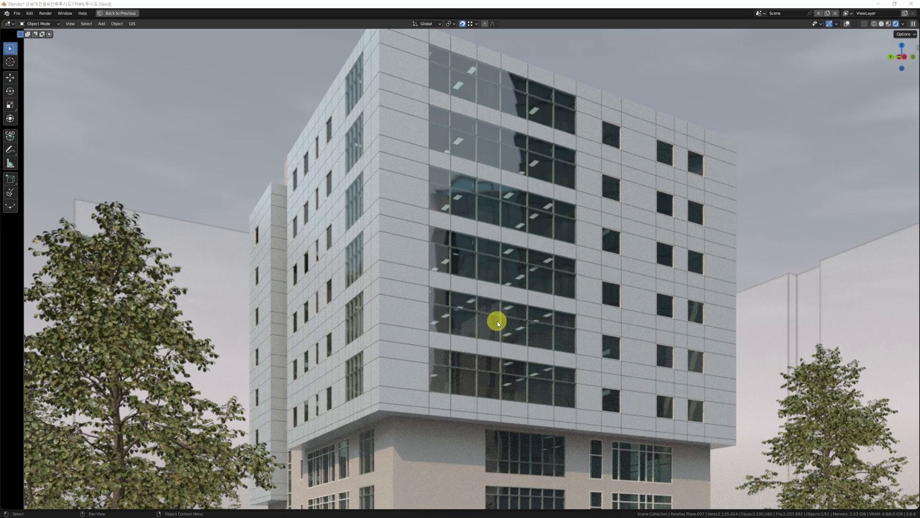
- Set the curtain wall glazing's value balancing interior and reflection to 0.5 and review the whole building
{"action": "scroll", "coordinate": [499, 321], "scroll_direction": "up", "scroll_amount": 4}
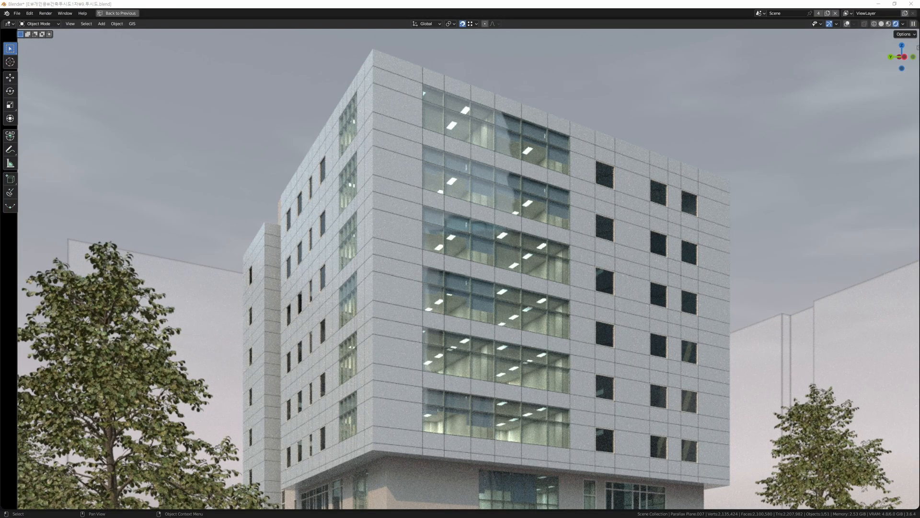
{"action": "type", "text": "0.5"}
{"action": "key", "text": "Return"}
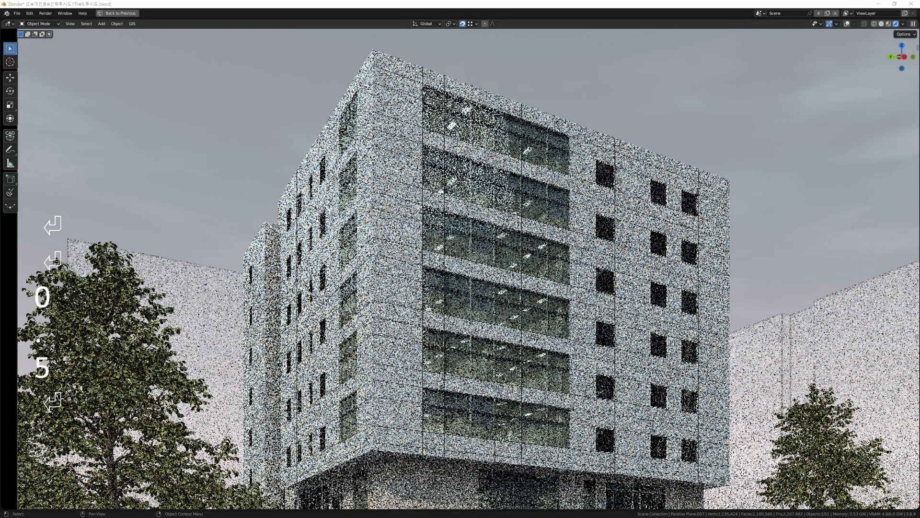
{"action": "left_click", "coordinate": [562, 250]}
{"action": "scroll", "coordinate": [558, 319], "scroll_direction": "down", "scroll_amount": 2}
{"action": "scroll", "coordinate": [556, 287], "scroll_direction": "down", "scroll_amount": 4}
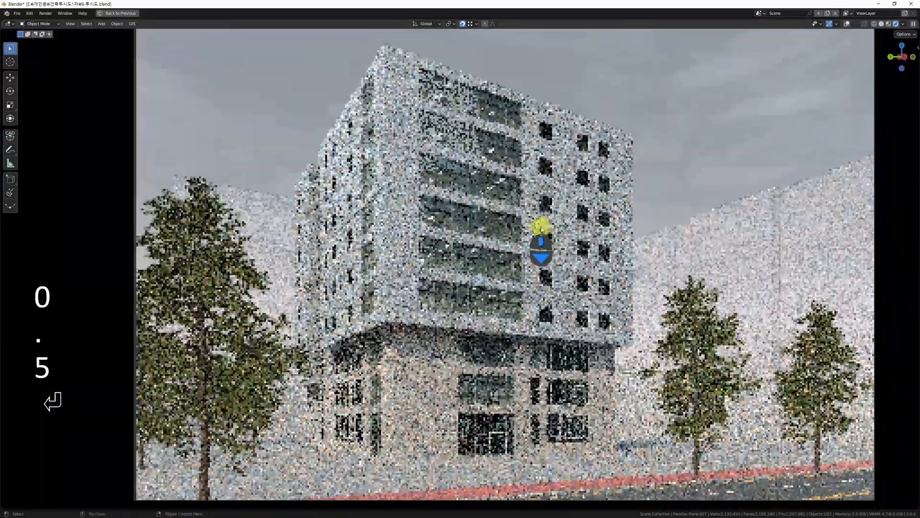
{"action": "scroll", "coordinate": [546, 316], "scroll_direction": "up", "scroll_amount": 1}
{"action": "middle_click_drag", "start_coordinate": [549, 296], "coordinate": [517, 338], "text": "shift"}
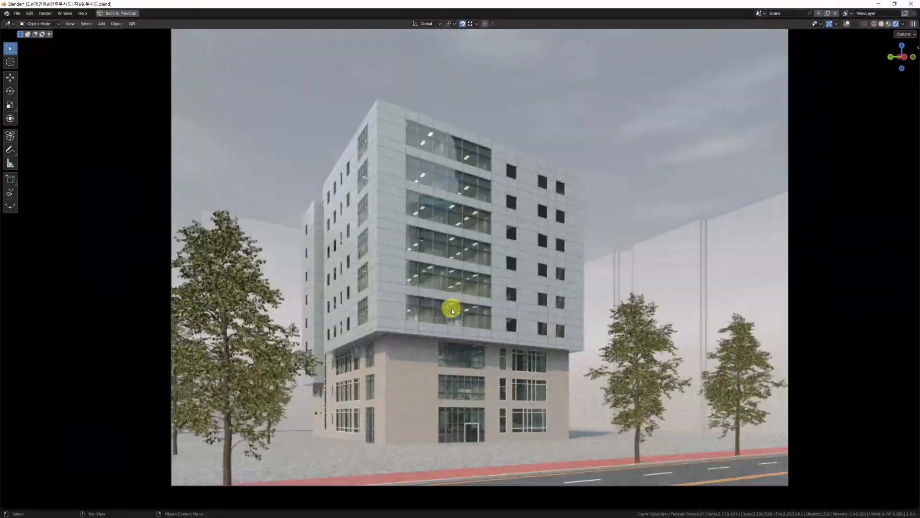